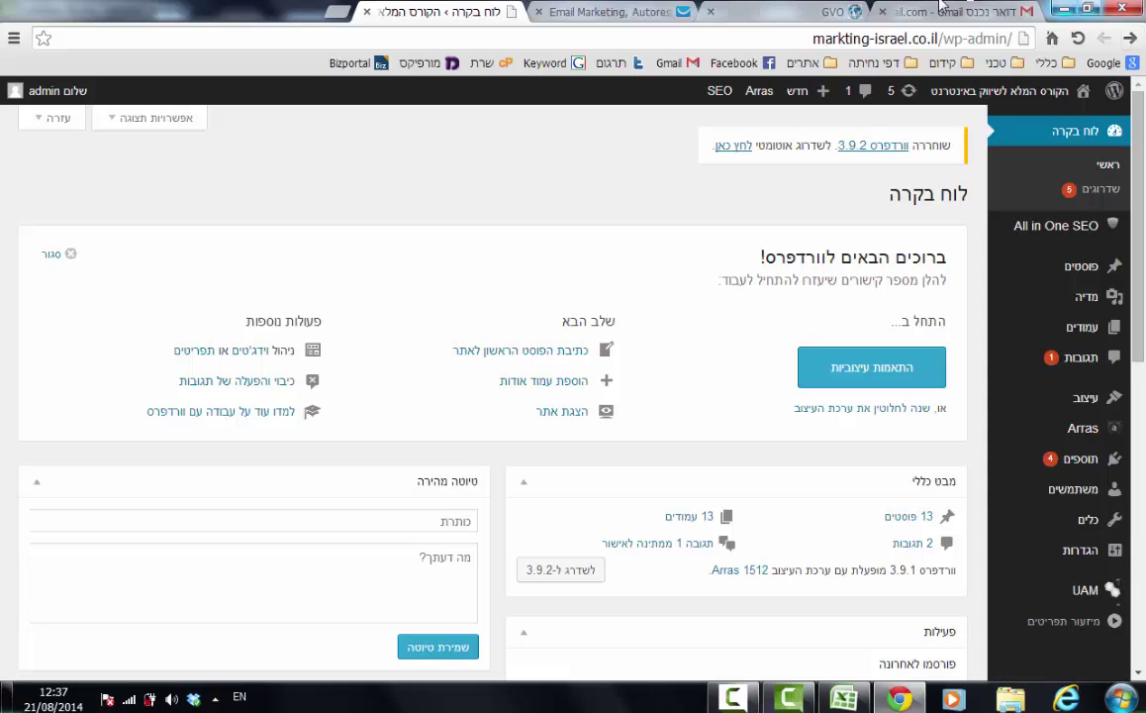
# Open the course site's home page in a separate tab, view its navigation bar, and return to the dashboard.
pyautogui.rightClick(1025, 91)
pyautogui.click(1010, 100)
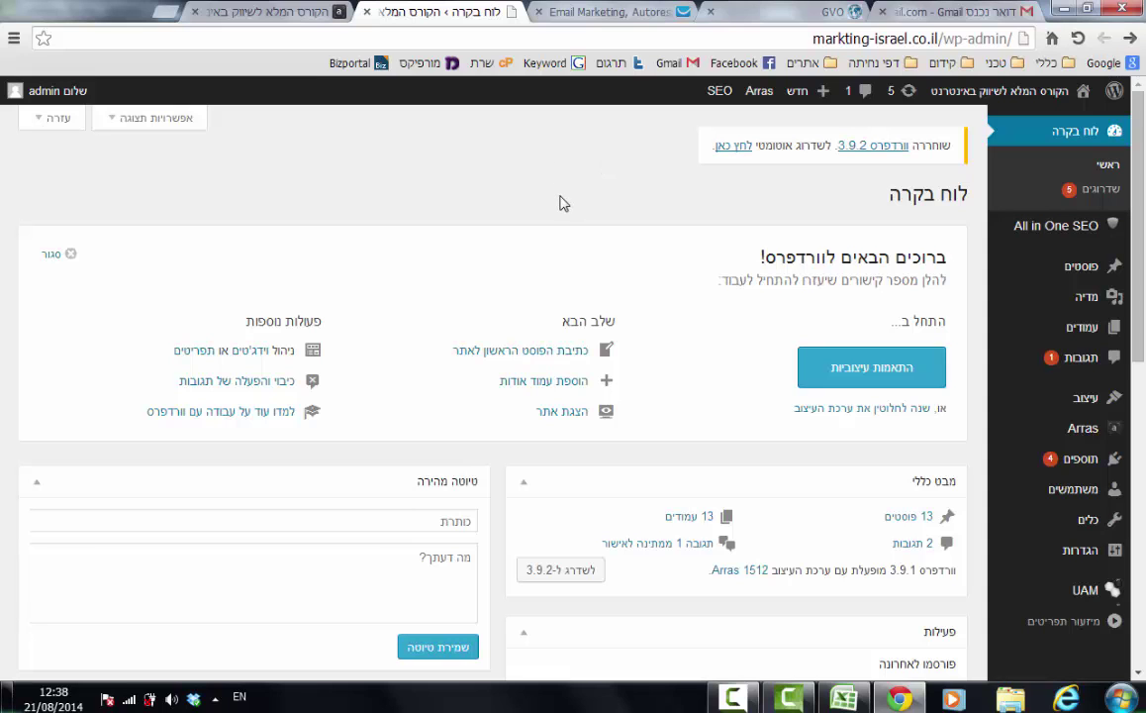
pyautogui.click(317, 10)
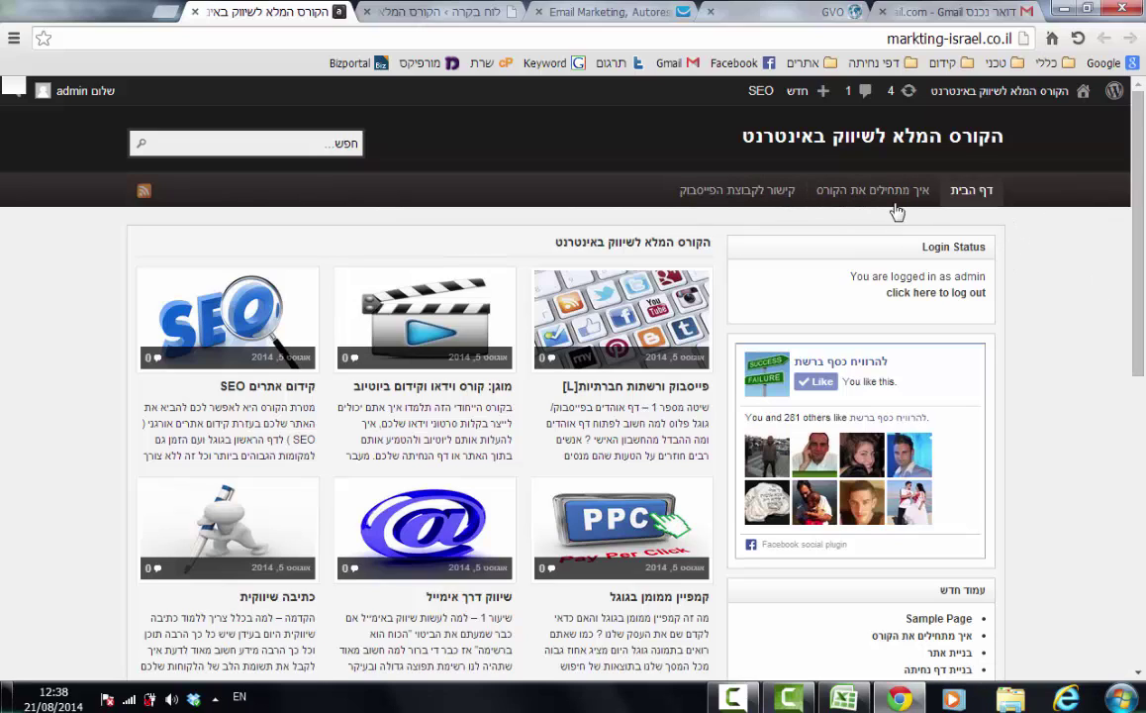
pyautogui.click(444, 12)
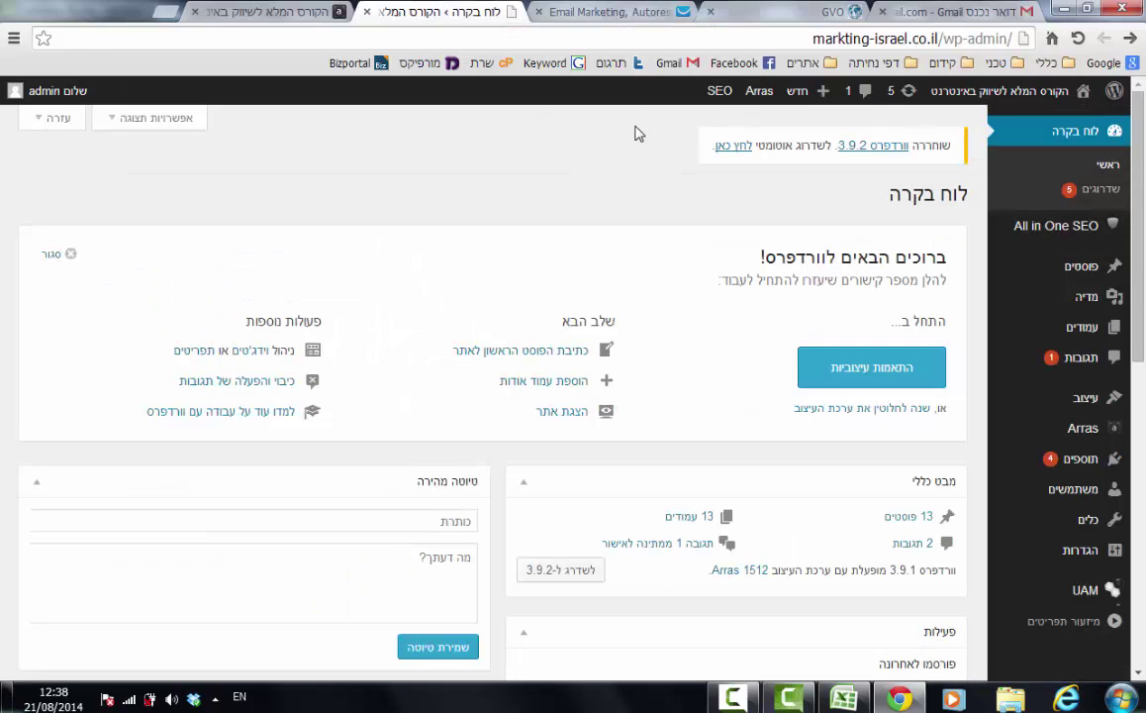
# Create a new page titled with the author's first name followed by "ניסיון".
pyautogui.moveTo(818, 96)
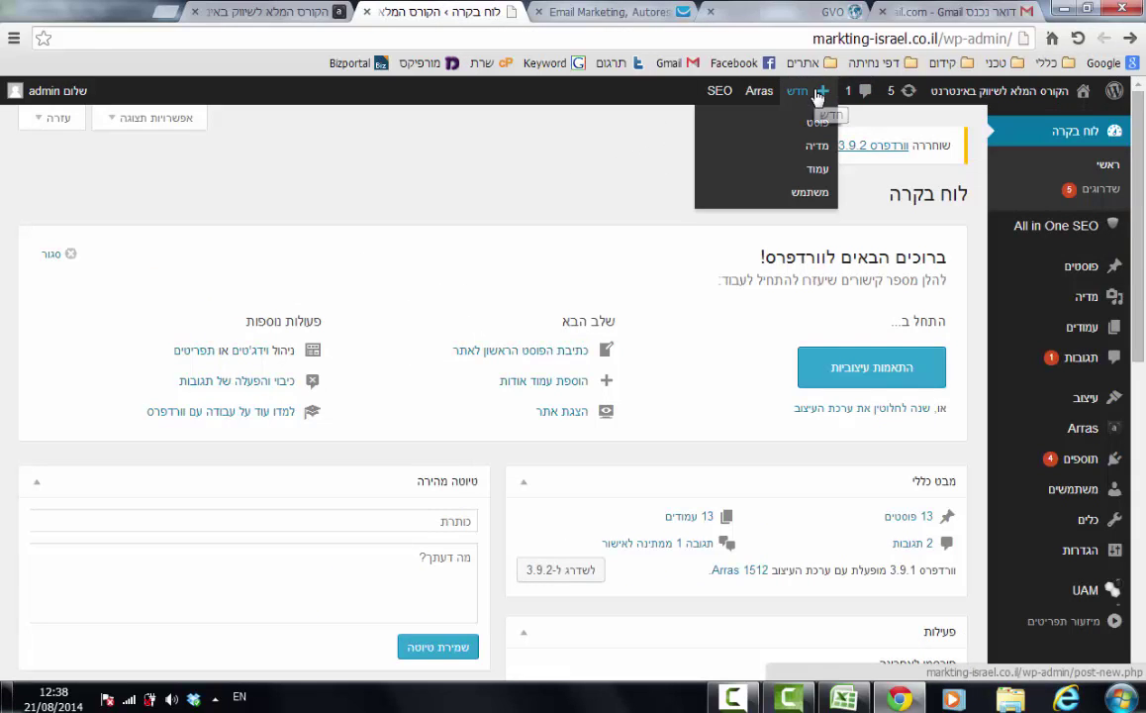
pyautogui.moveTo(1039, 338)
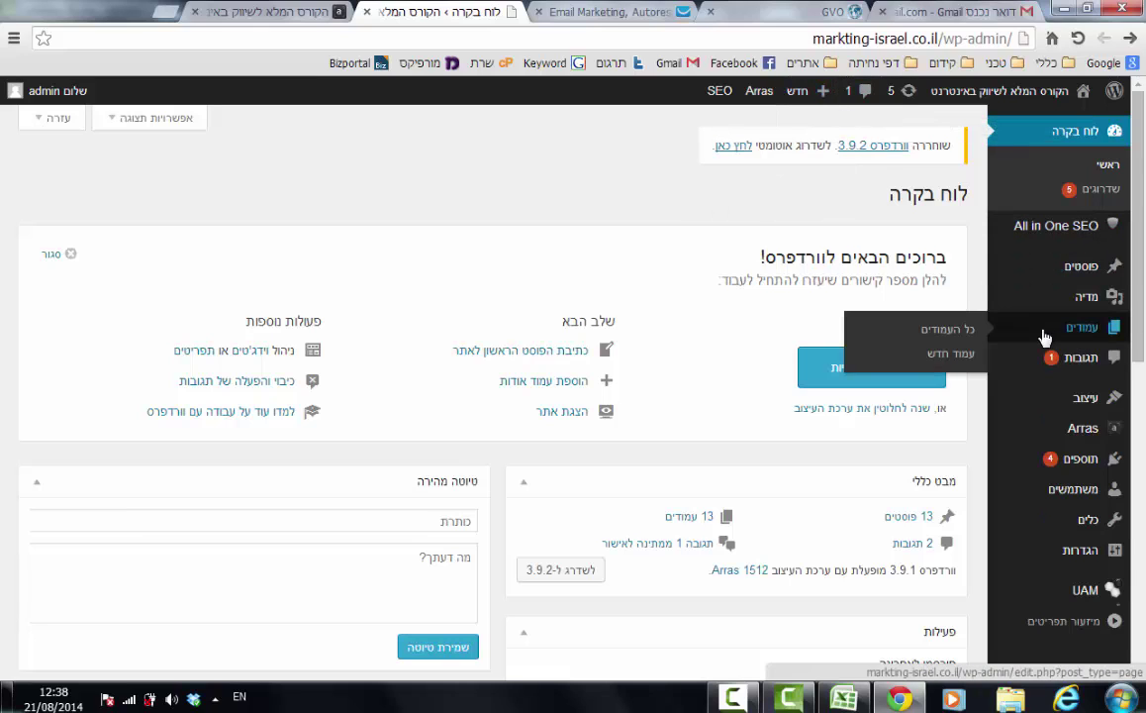
pyautogui.click(936, 356)
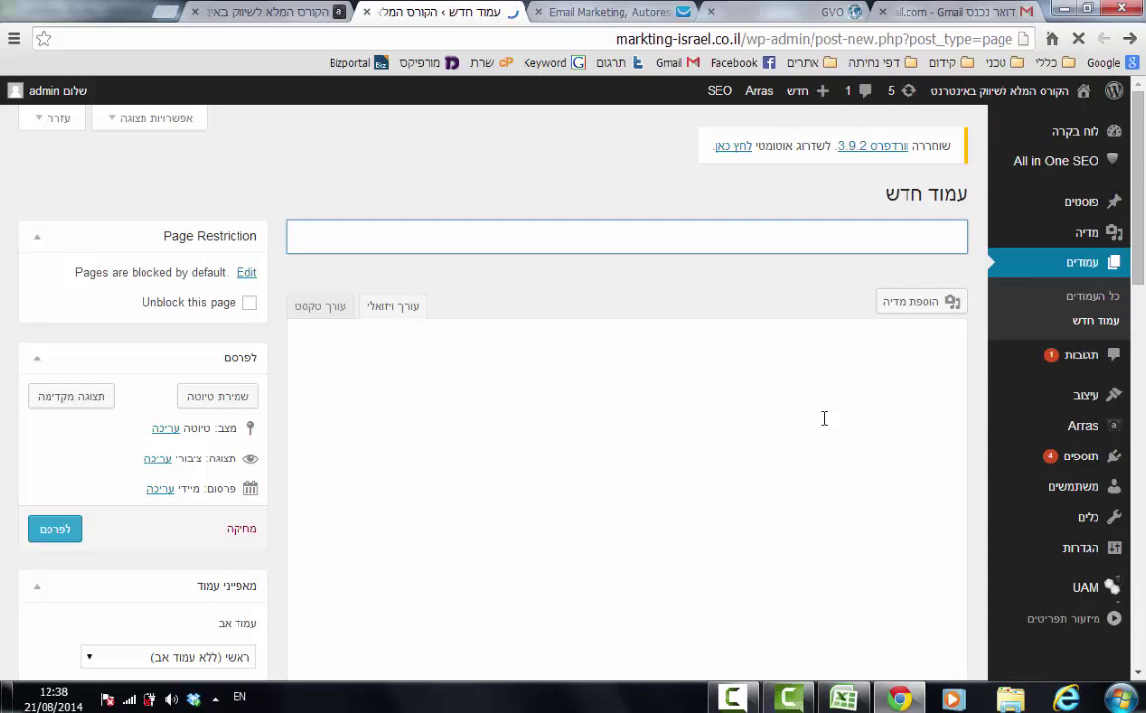
pyautogui.write('כותרת')
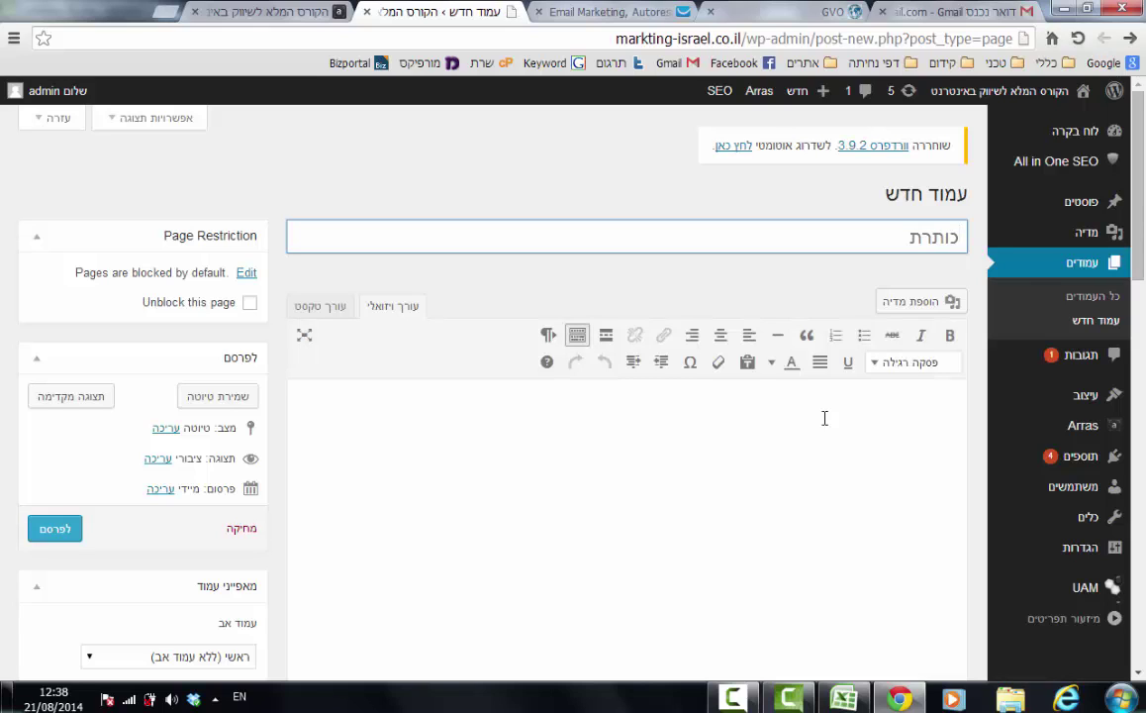
pyautogui.write('t')
pyautogui.hotkey('alt', 'shift')
pyautogui.write('אמיר ניסיון')
pyautogui.click(934, 479)
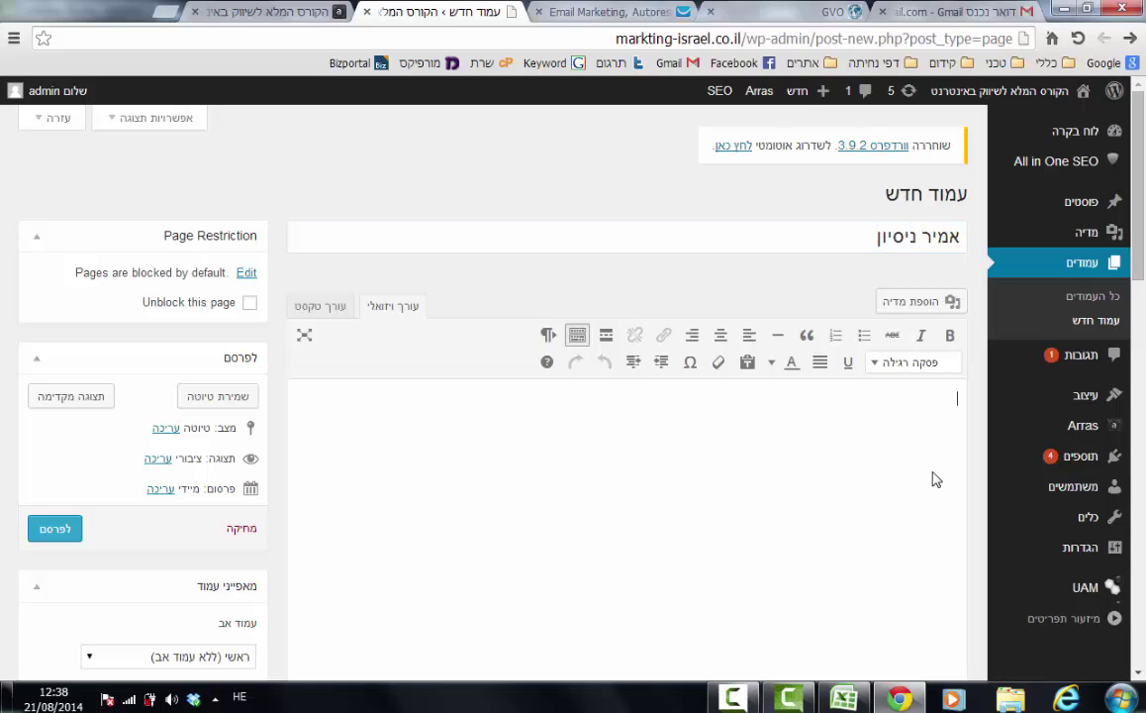
# Copy the page title and paste it three times as separate lines in the page body.
pyautogui.click(859, 243)
pyautogui.hotkey('ctrl', 'a')
pyautogui.hotkey('ctrl', 'c')
pyautogui.click(913, 418)
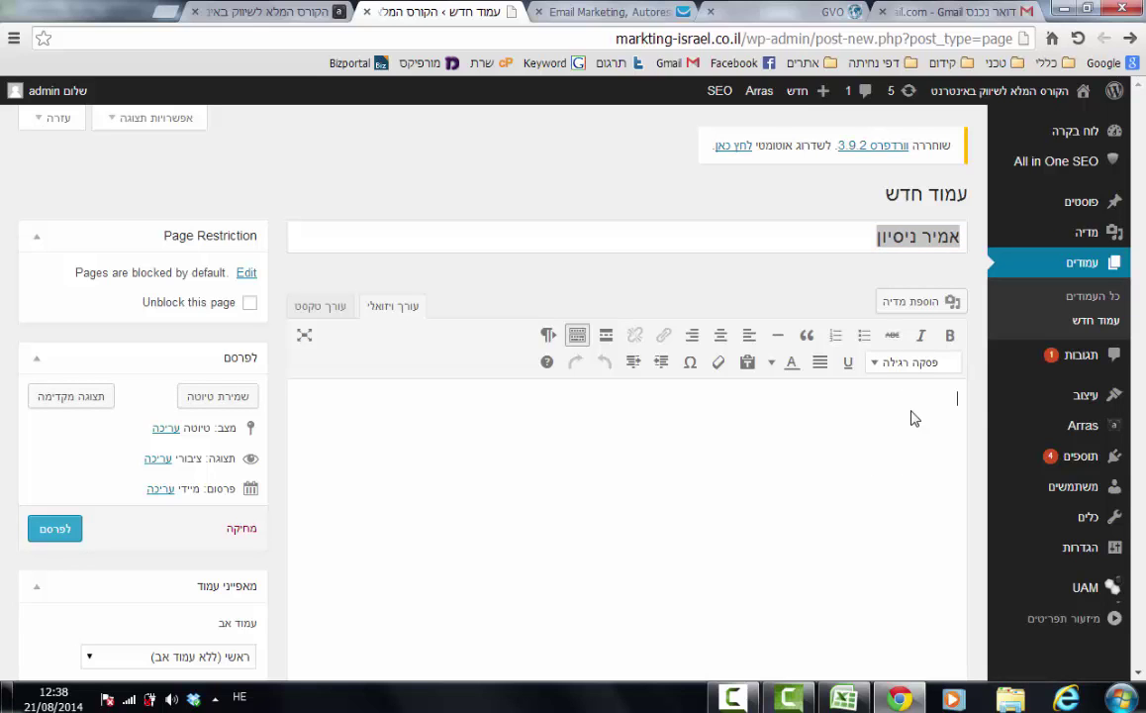
pyautogui.click(858, 231)
pyautogui.click(906, 428)
pyautogui.hotkey('ctrl', 'v')
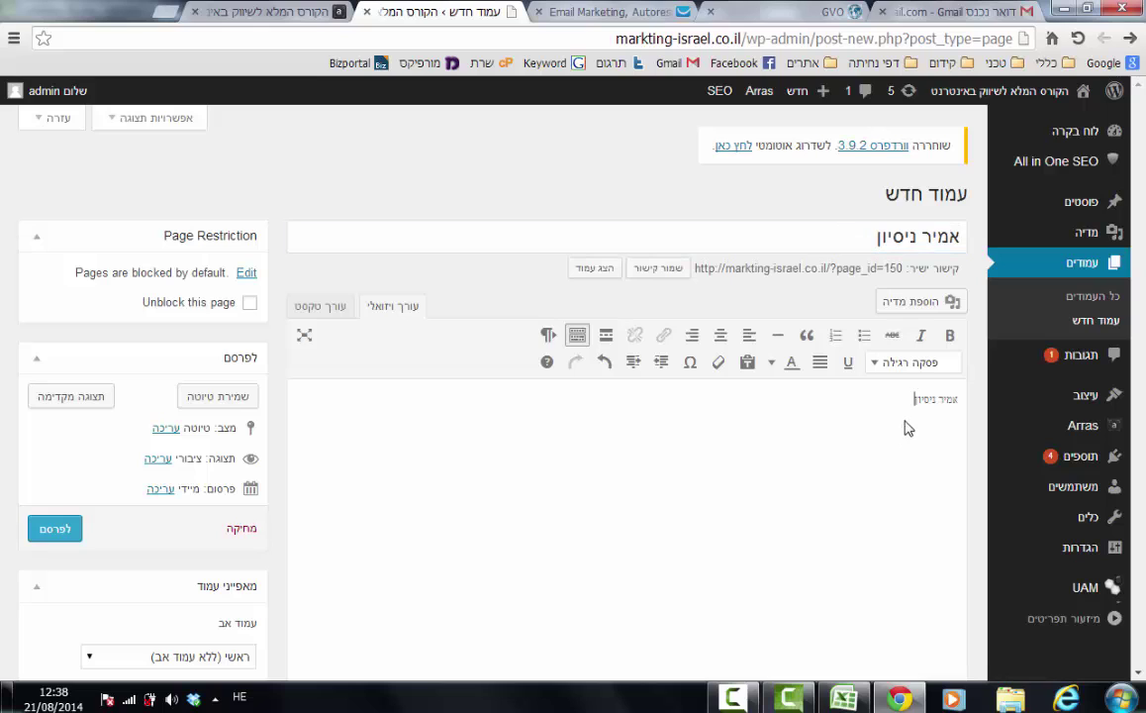
pyautogui.hotkey('ctrl', 'v')
pyautogui.hotkey('ctrl', 'v')
# Center the first body line and format it as a level 2 heading (h2).
pyautogui.moveTo(997, 393); pyautogui.dragTo(912, 399)
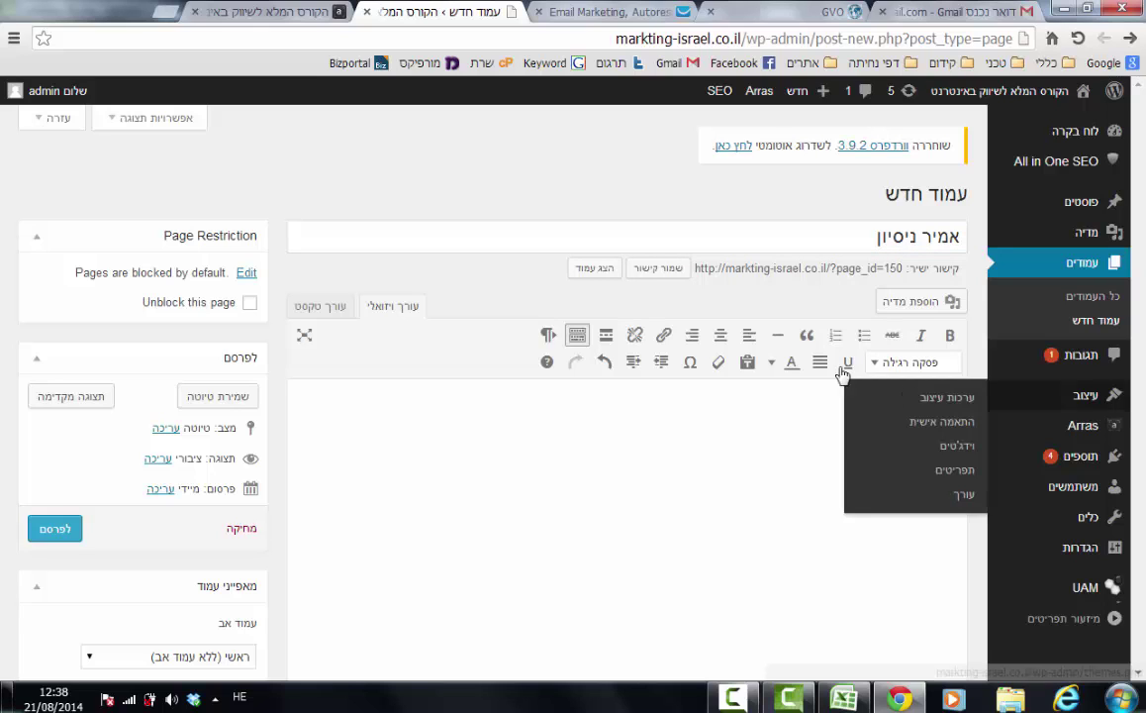
pyautogui.click(721, 338)
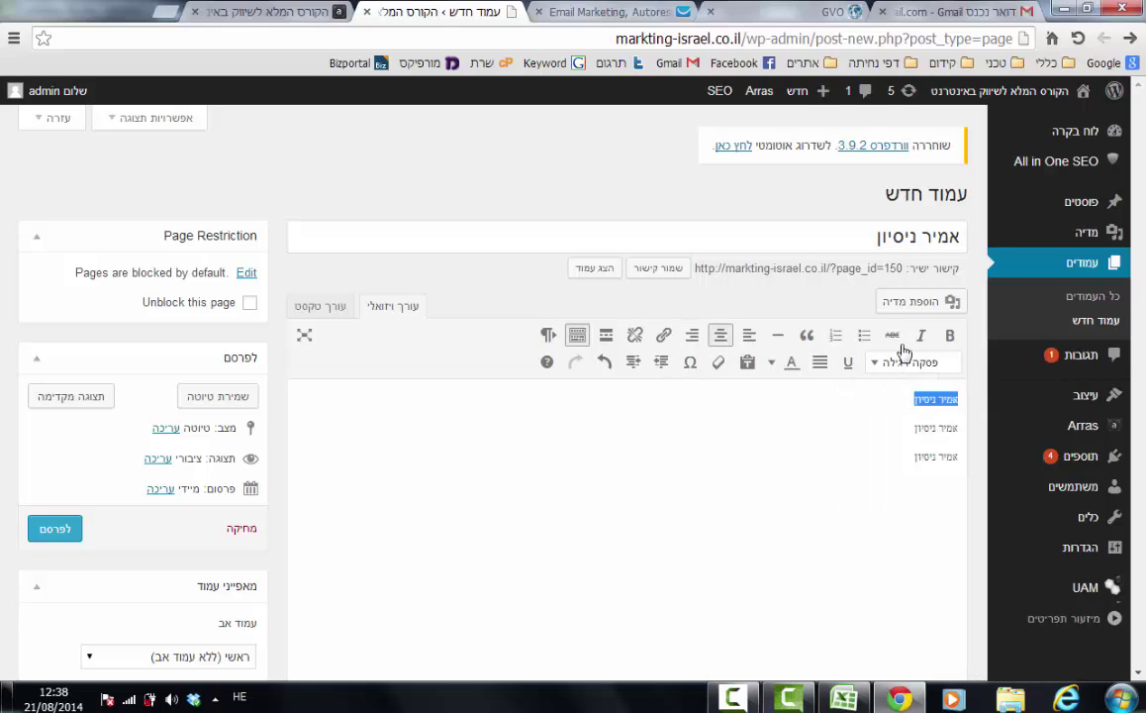
pyautogui.click(906, 363)
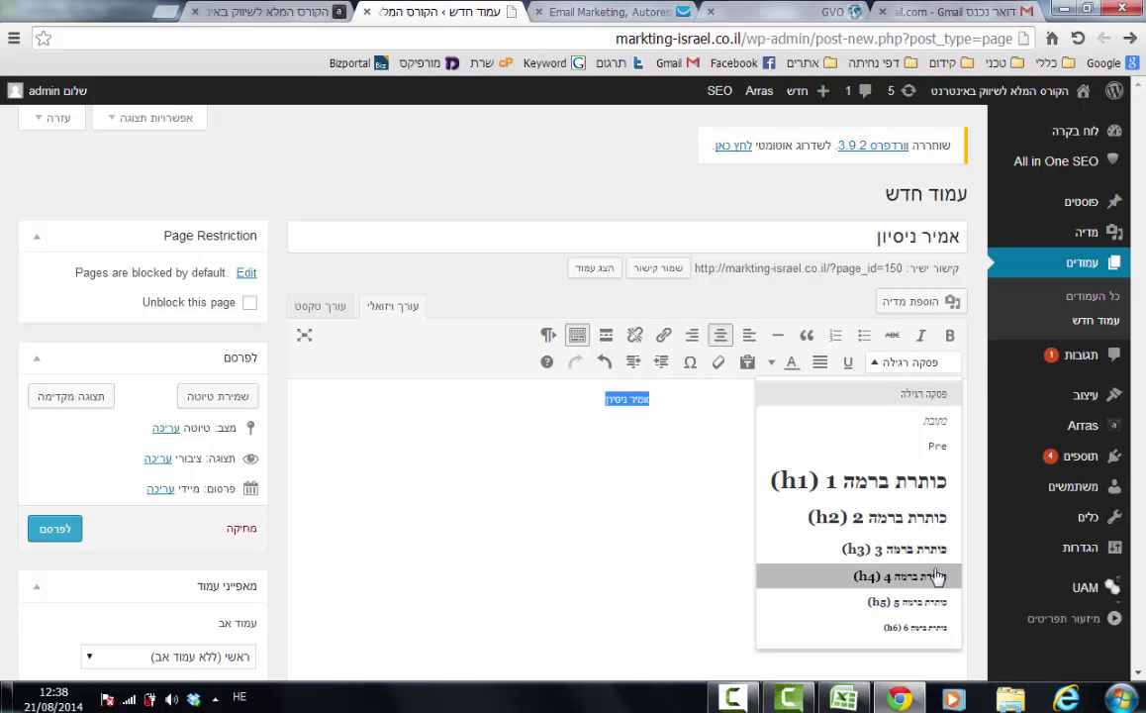
pyautogui.click(832, 516)
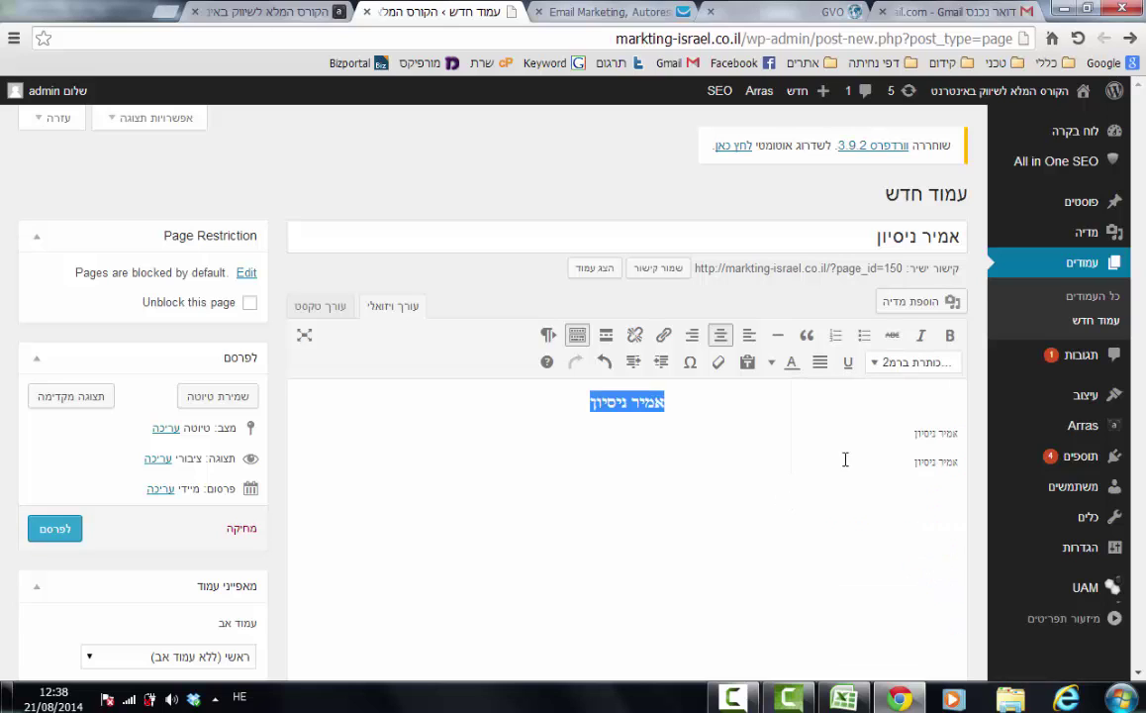
# Make the centered heading's text red, bold and underlined.
pyautogui.click(634, 409)
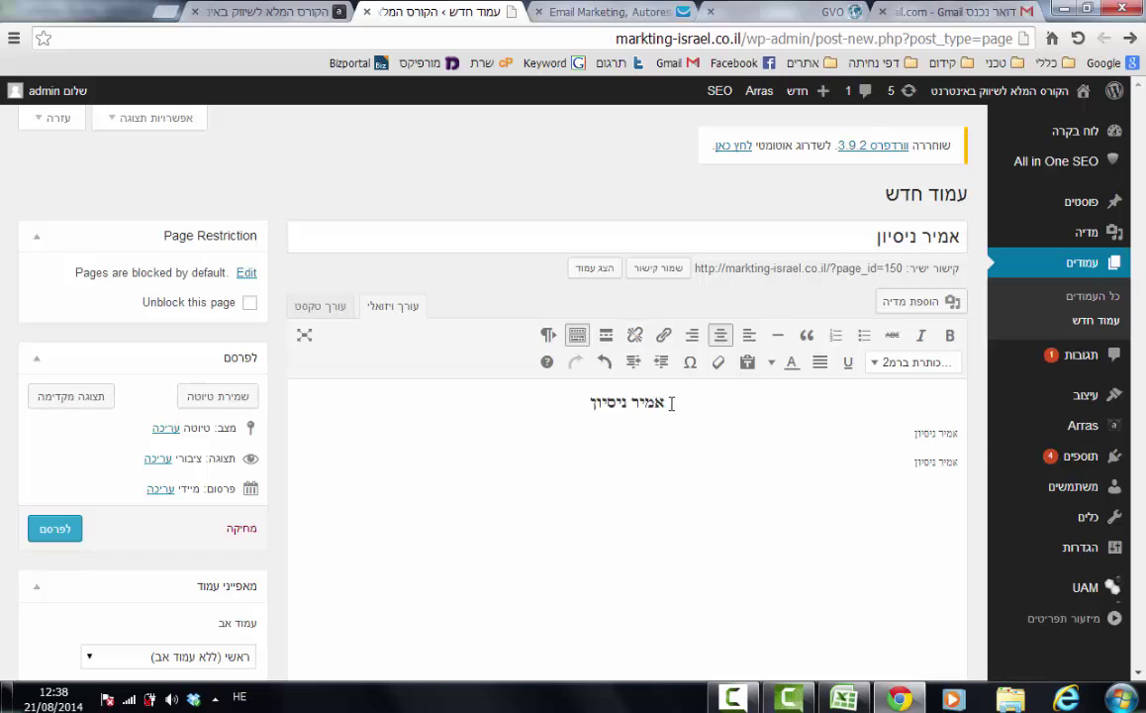
pyautogui.moveTo(586, 403); pyautogui.dragTo(831, 396)
pyautogui.click(772, 363)
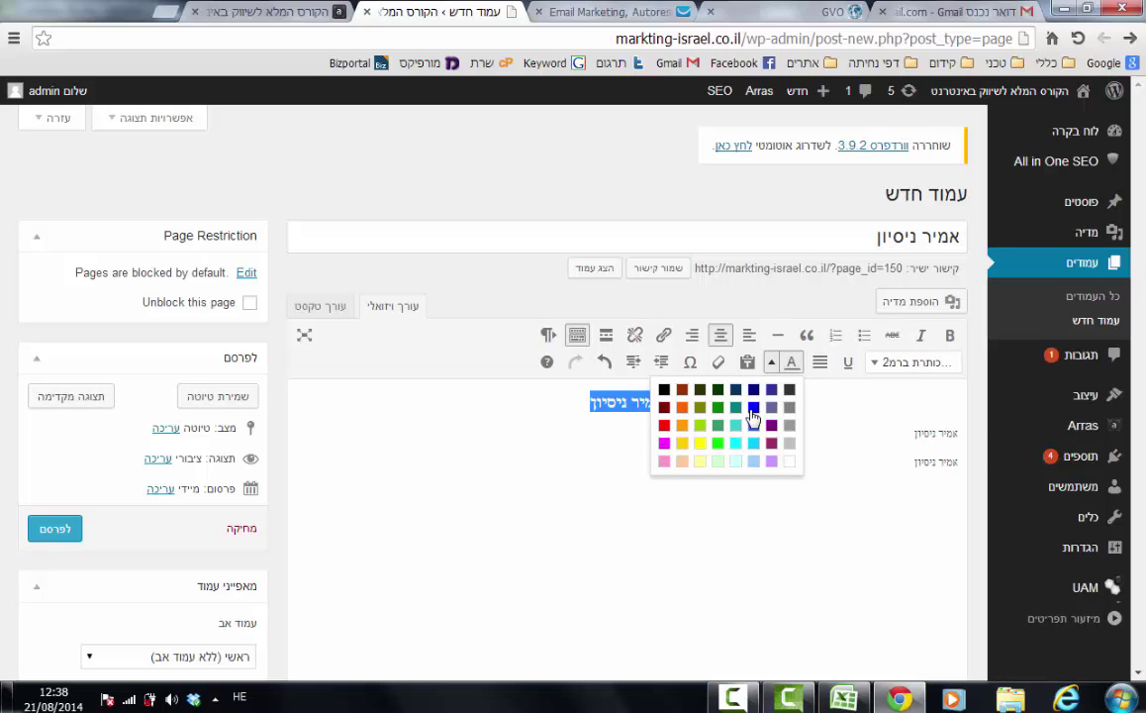
pyautogui.click(665, 427)
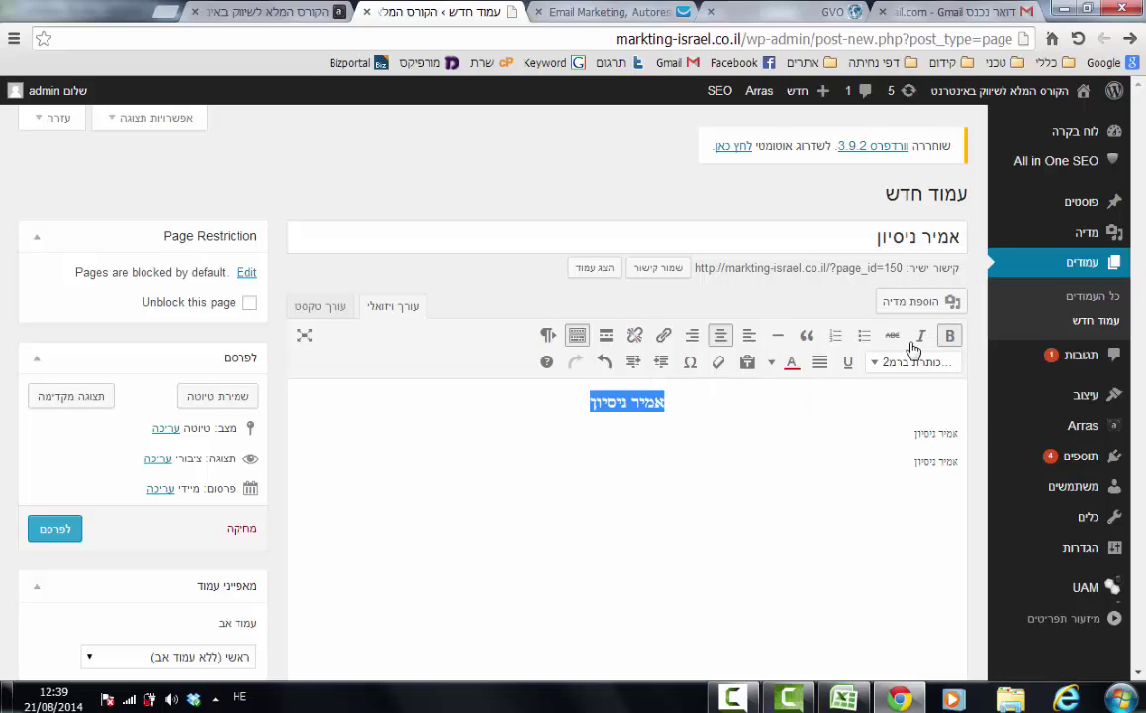
pyautogui.click(848, 438)
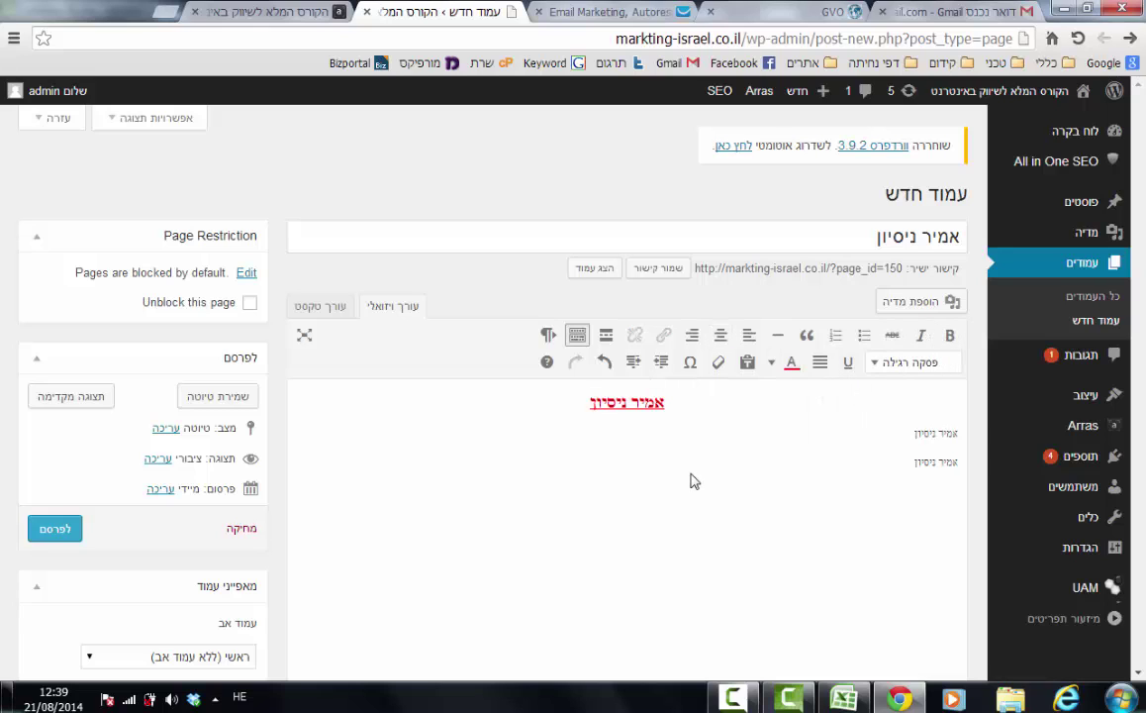
# Upload the image 6.jpg from the desktop folder "הקלטות שיווק באינטרנט" as media for the page, below the text.
pyautogui.click(890, 482)
pyautogui.click(927, 309)
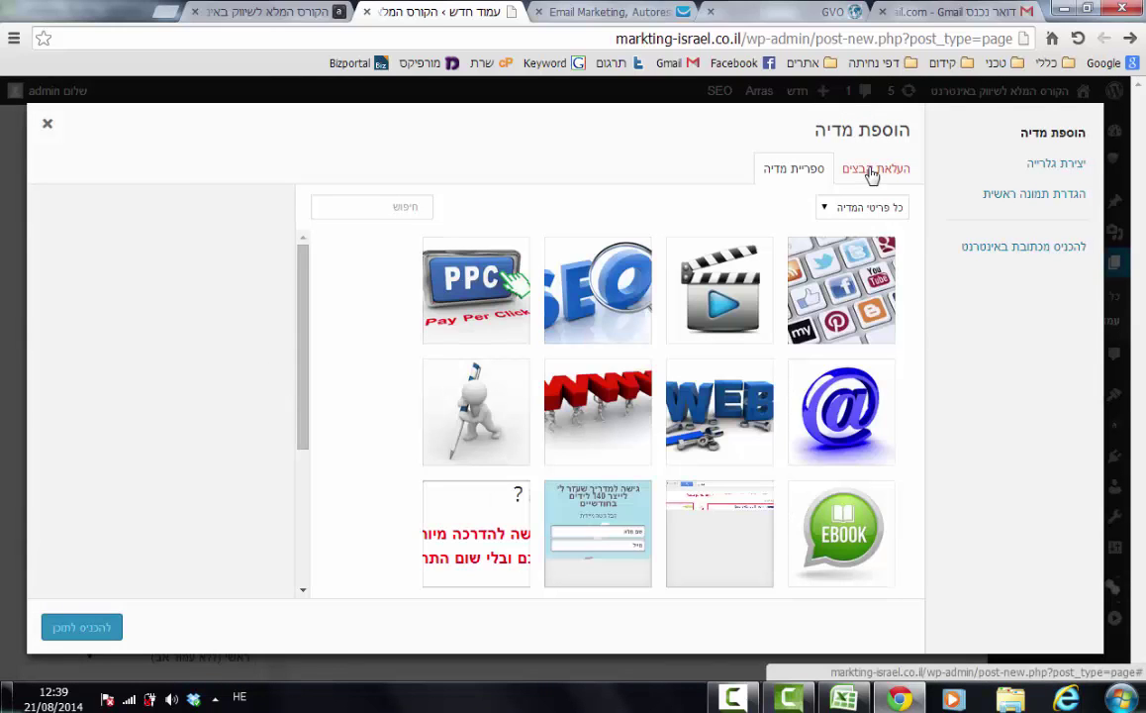
pyautogui.click(871, 173)
pyautogui.click(475, 427)
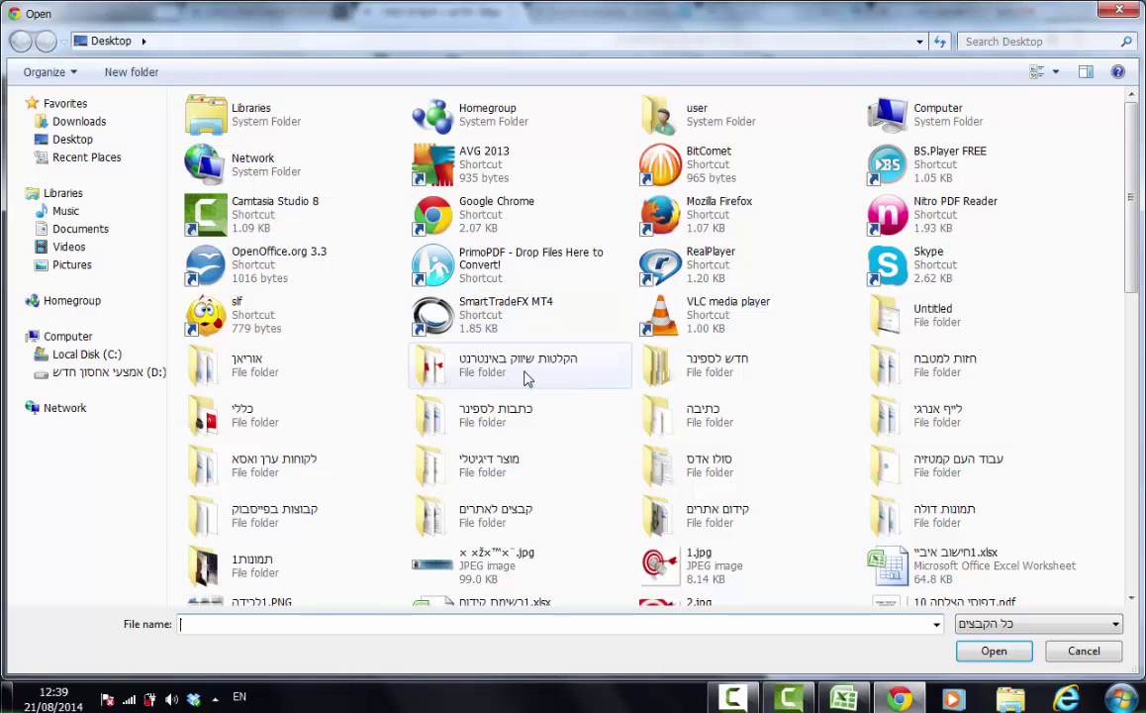
pyautogui.doubleClick(525, 379)
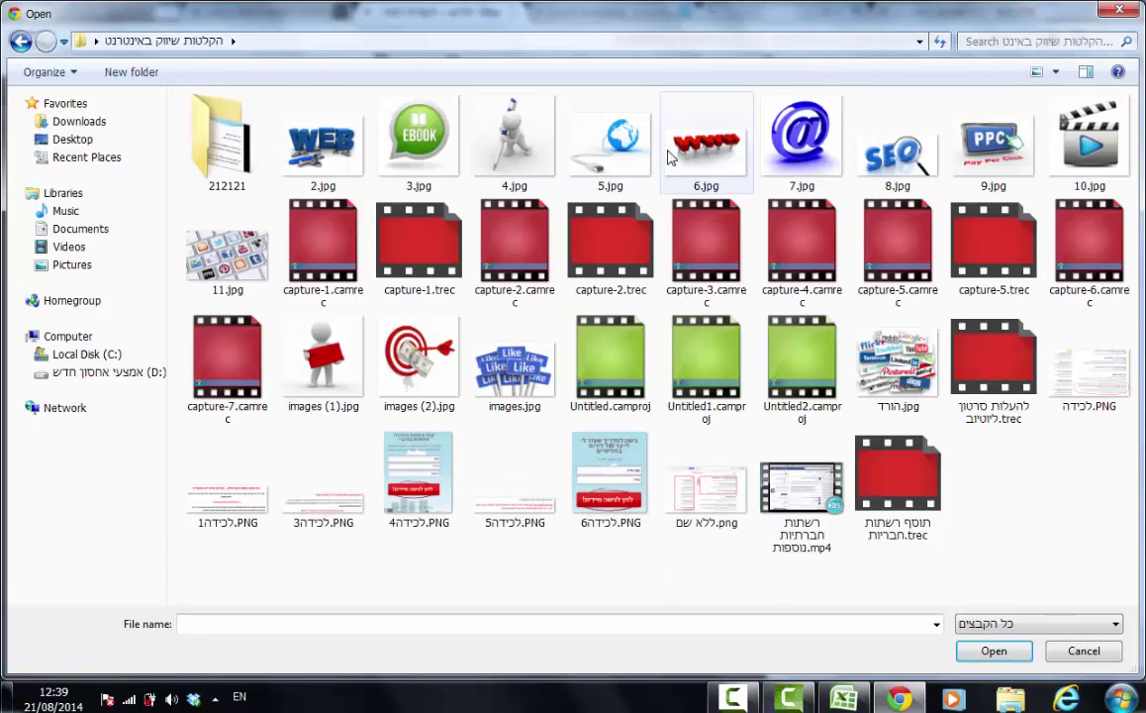
pyautogui.doubleClick(693, 149)
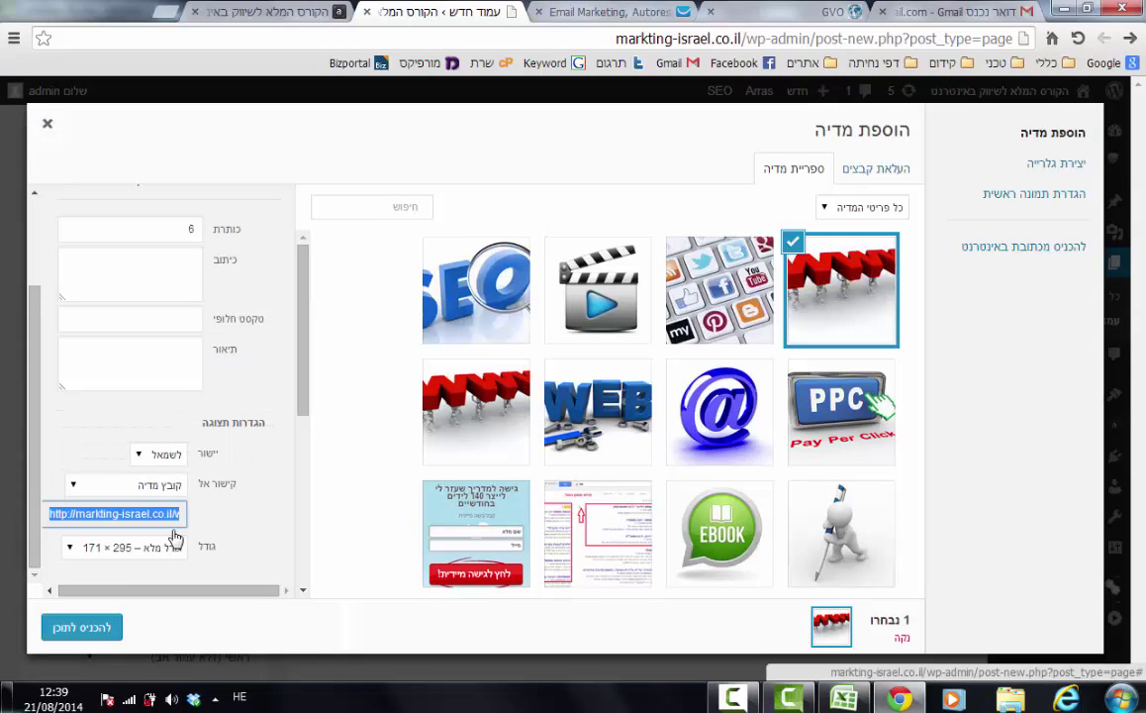
# Insert the uploaded WWW image into the page body and center it below the text lines.
pyautogui.click(169, 484)
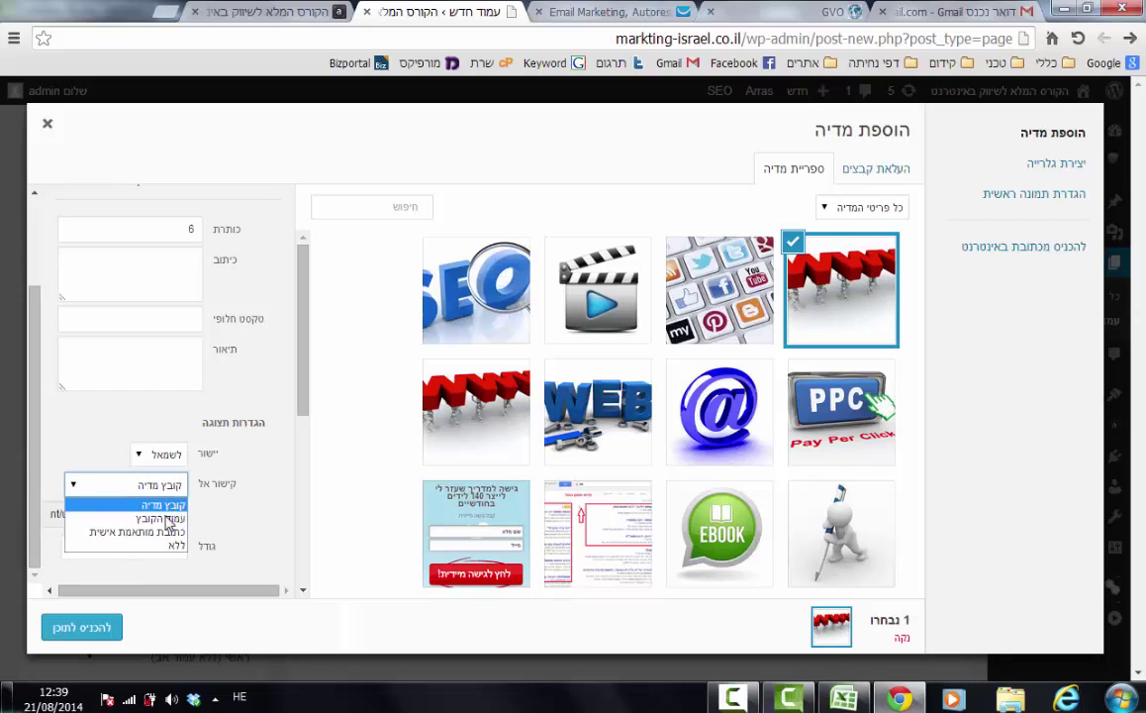
pyautogui.click(223, 528)
pyautogui.click(117, 631)
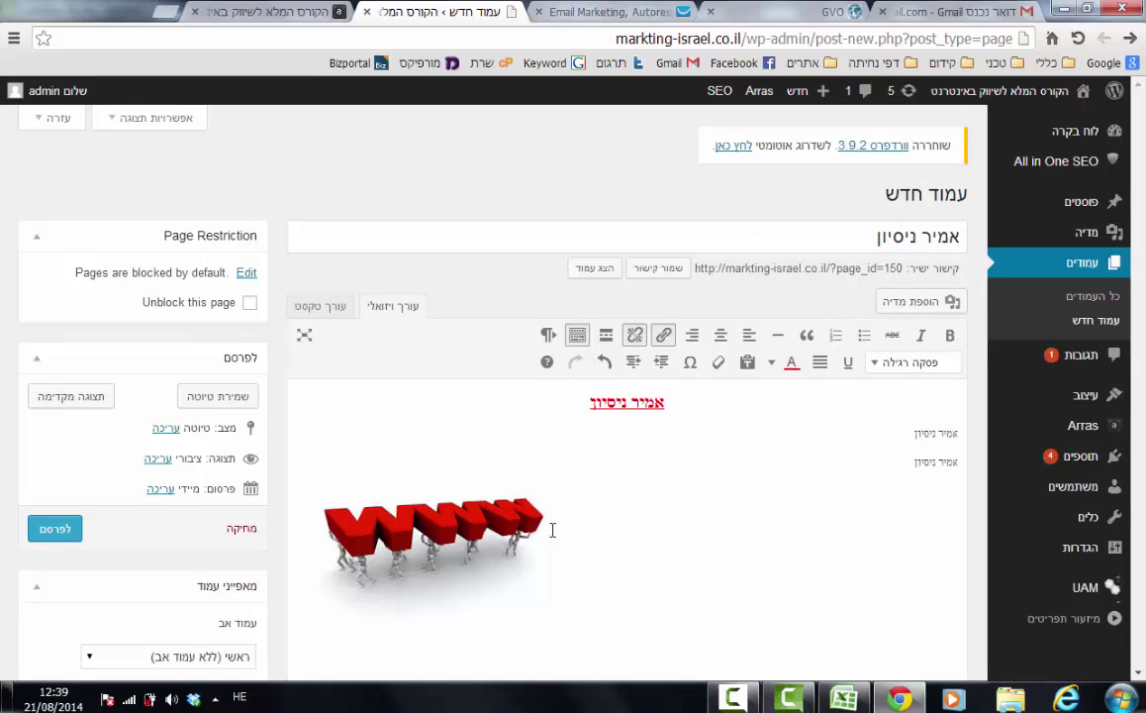
pyautogui.click(550, 487)
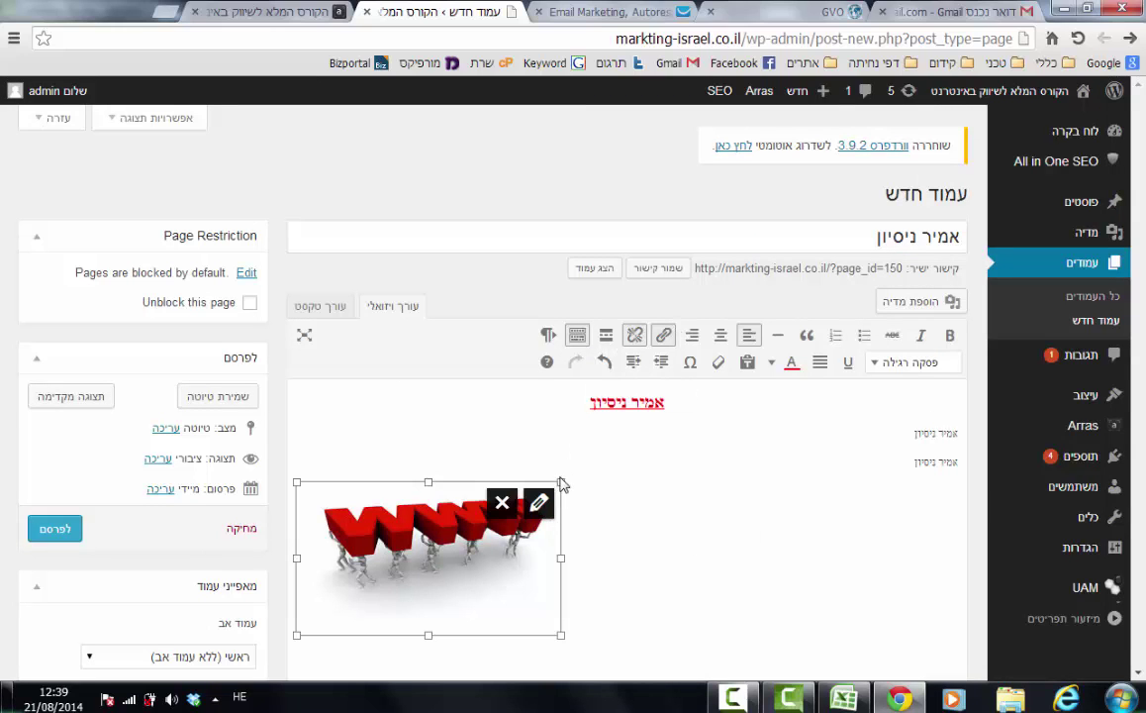
pyautogui.click(721, 335)
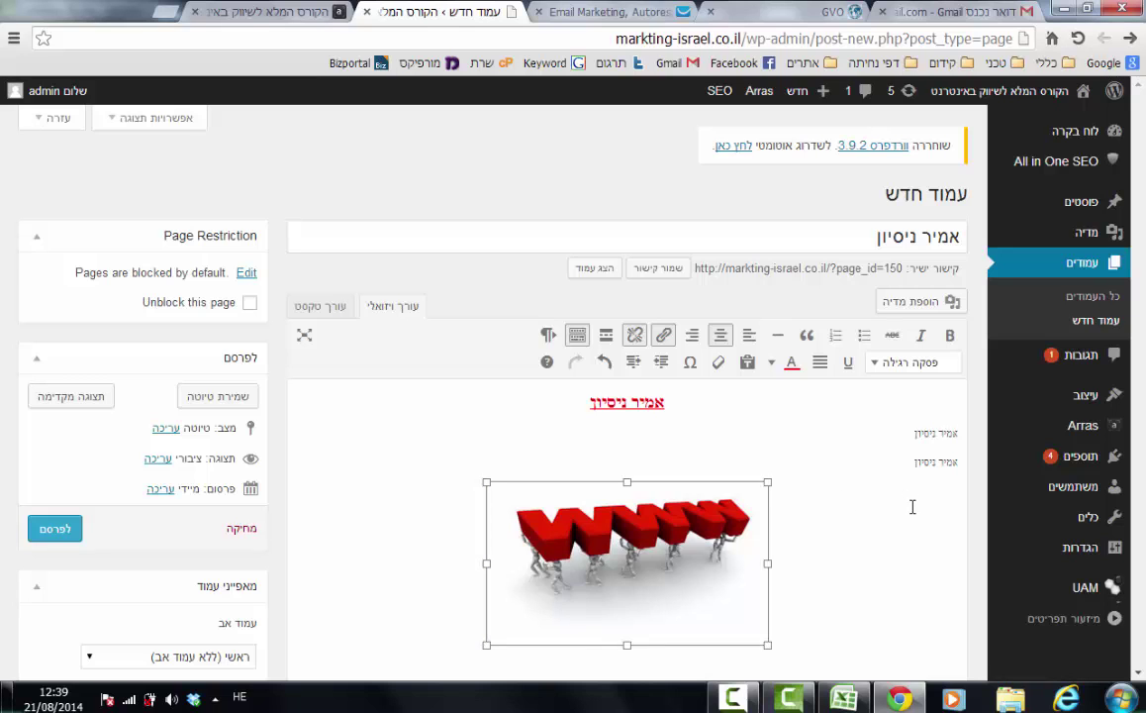
pyautogui.scroll(-2, 891, 510)
pyautogui.click(496, 476)
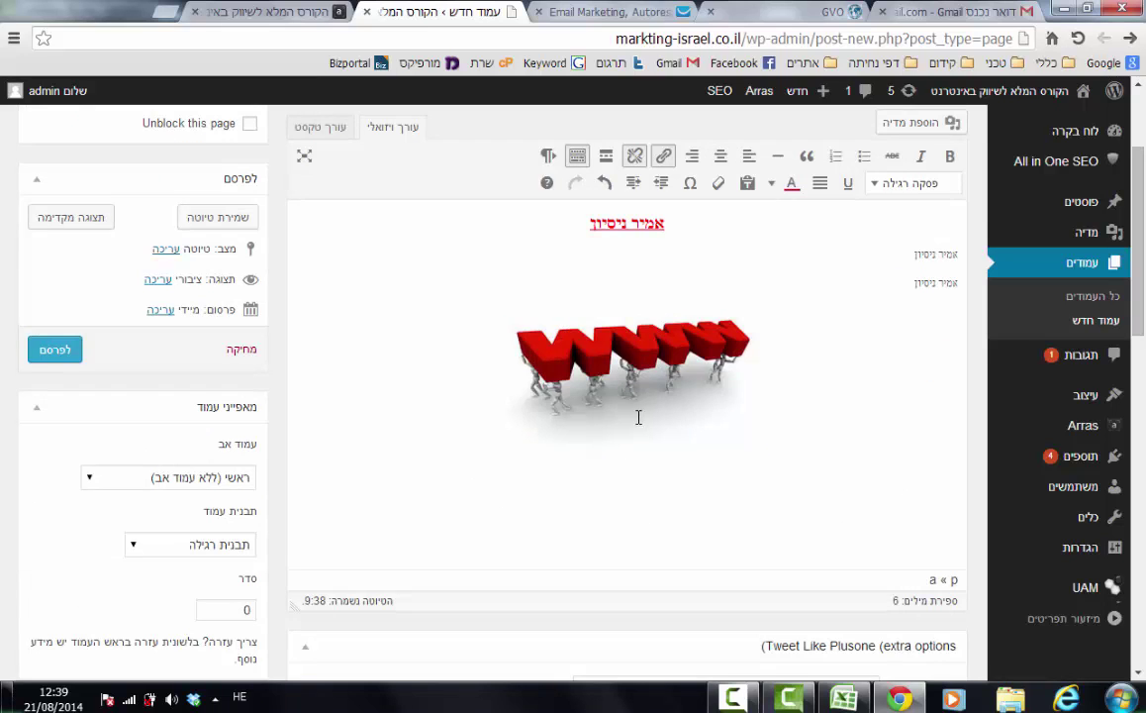
# Examine the Tweet Like Plusone sharing options and the All in One SEO Pack fields beneath the page editor.
pyautogui.scroll(2, 639, 417)
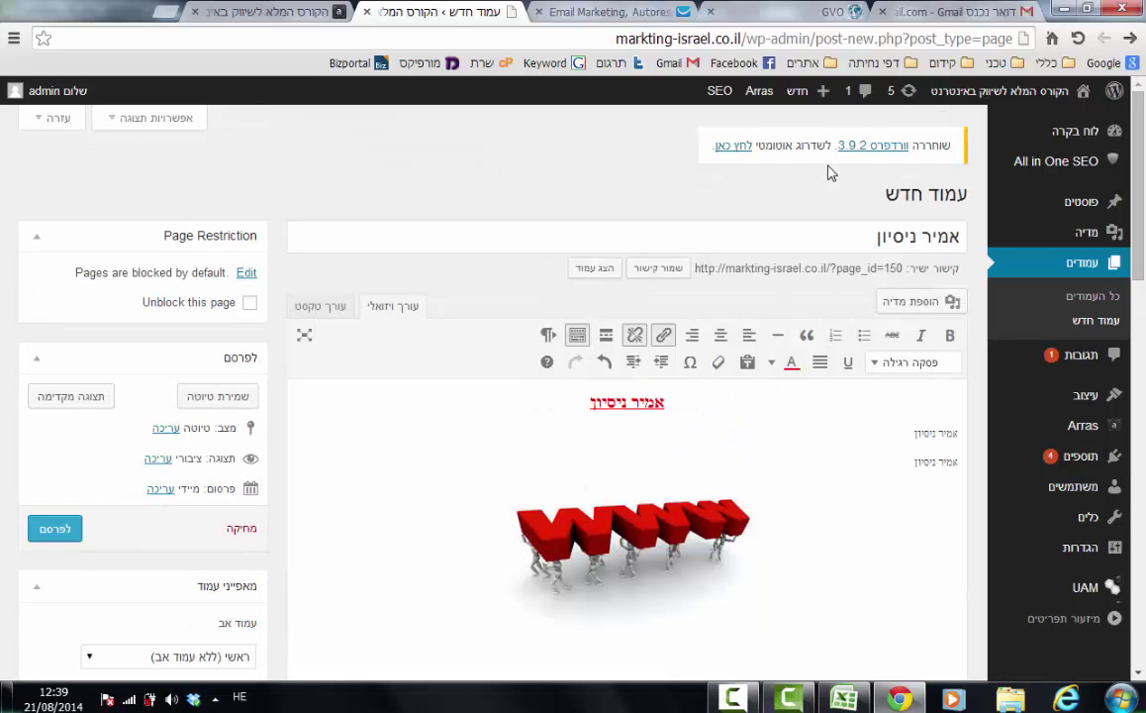
pyautogui.scroll(-5, 857, 307)
pyautogui.scroll(-5, 861, 326)
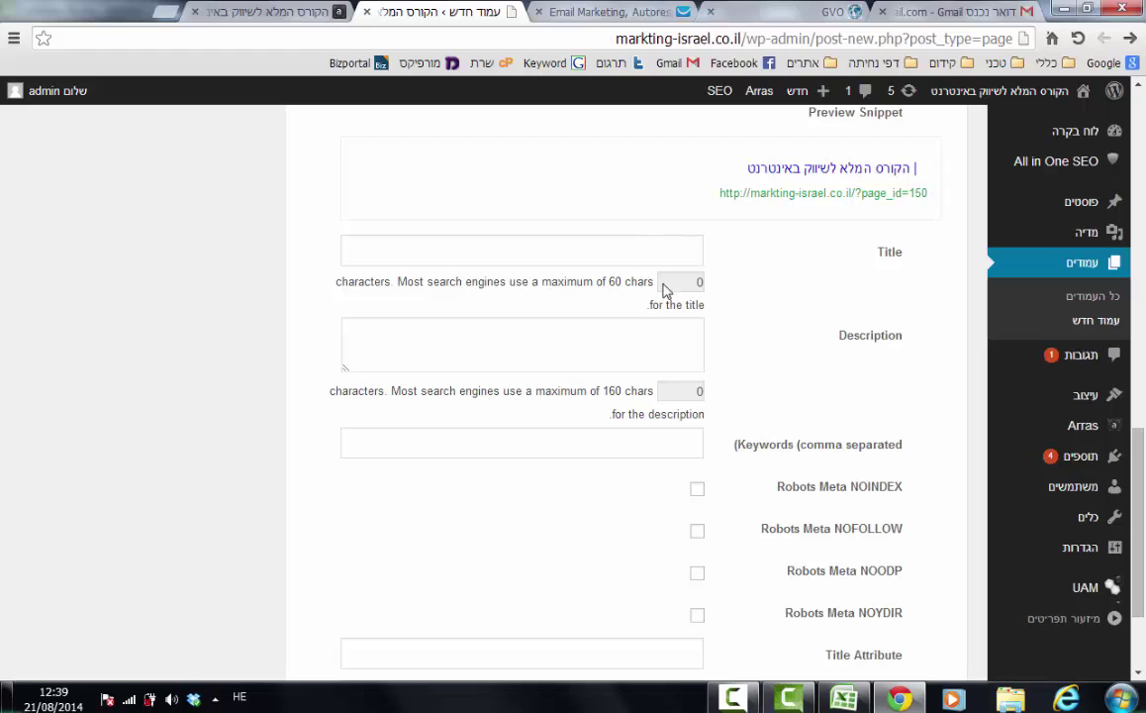
pyautogui.scroll(3, 661, 287)
pyautogui.scroll(-2, 683, 327)
pyautogui.scroll(1, 679, 377)
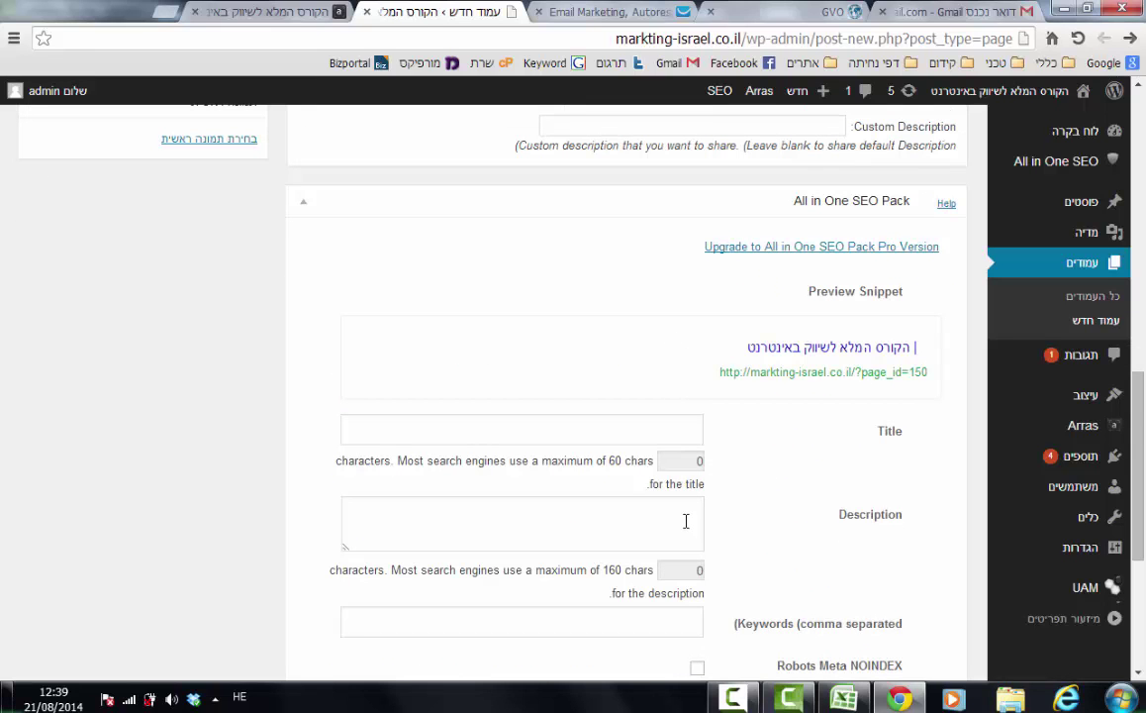
pyautogui.scroll(8, 674, 515)
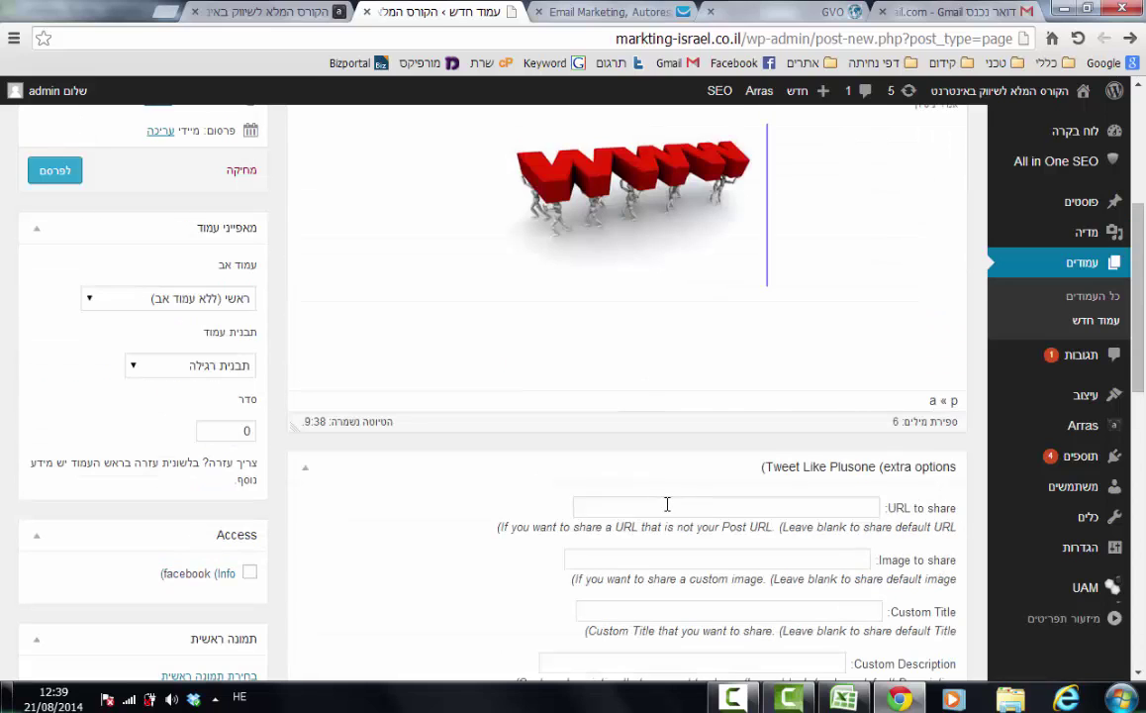
pyautogui.scroll(1, 667, 504)
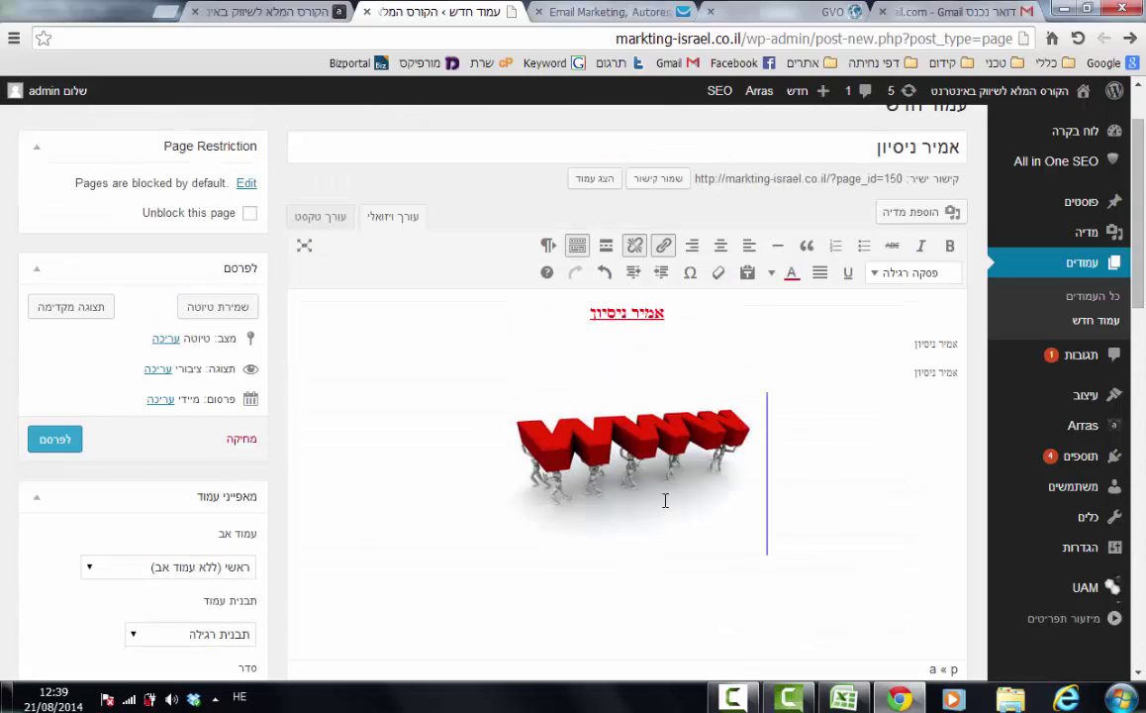
# Publish the new page and reload the site's home page.
pyautogui.click(67, 441)
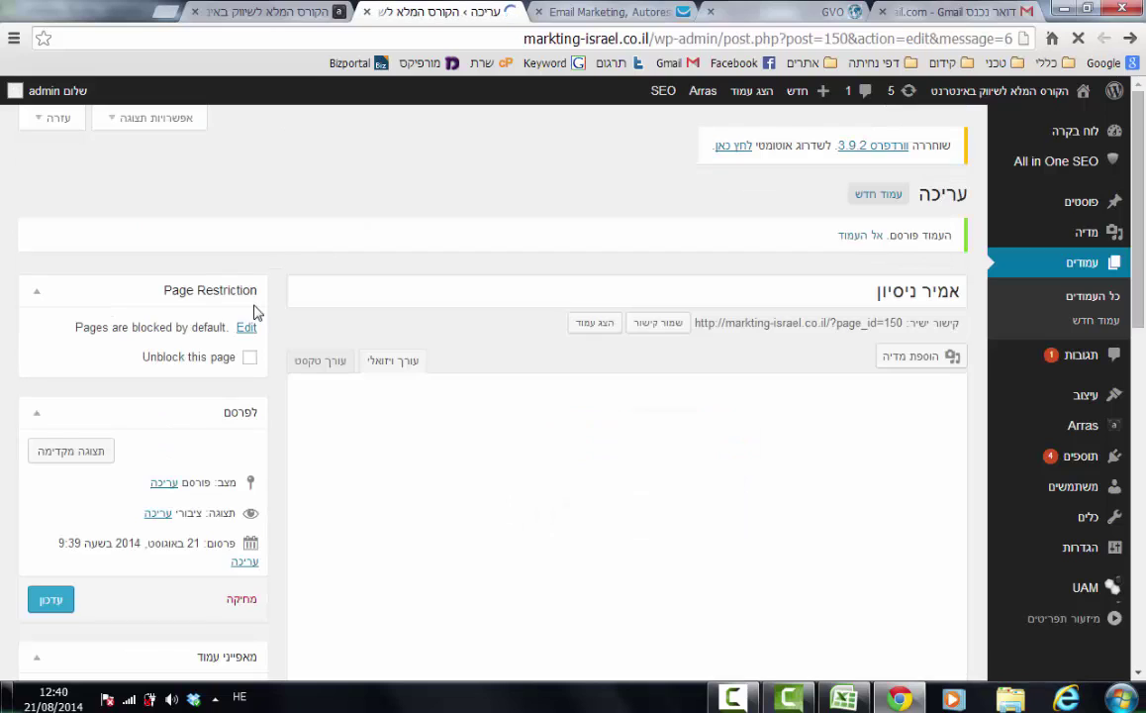
pyautogui.click(250, 10)
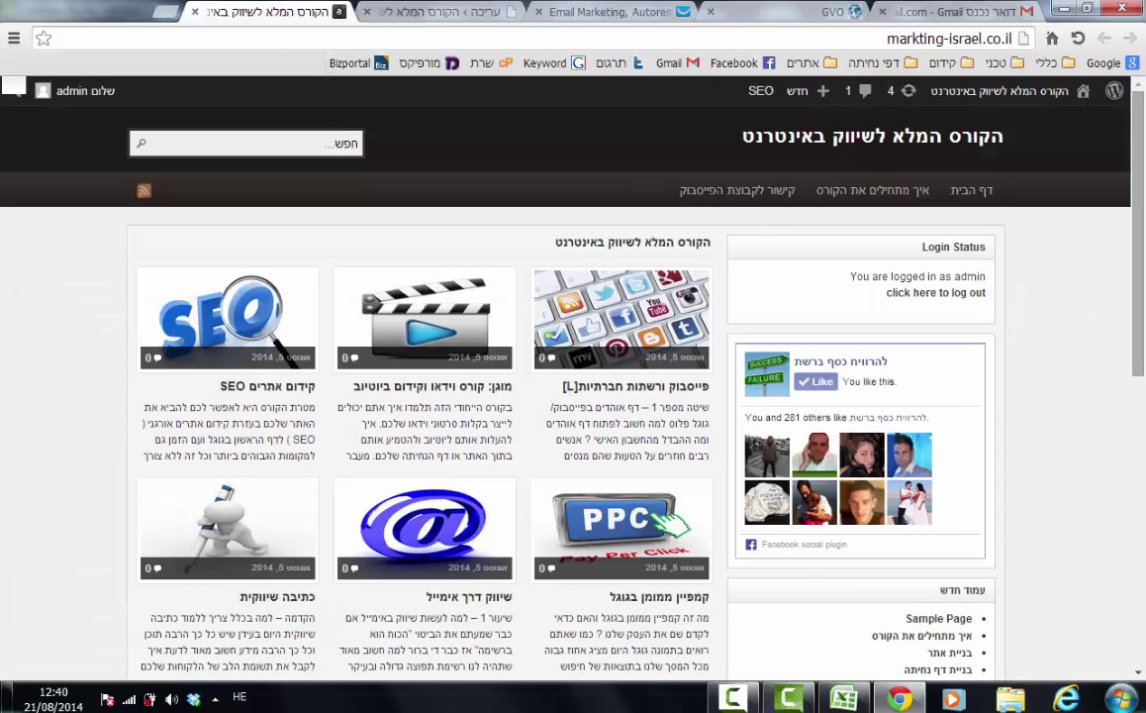
pyautogui.press('F5')
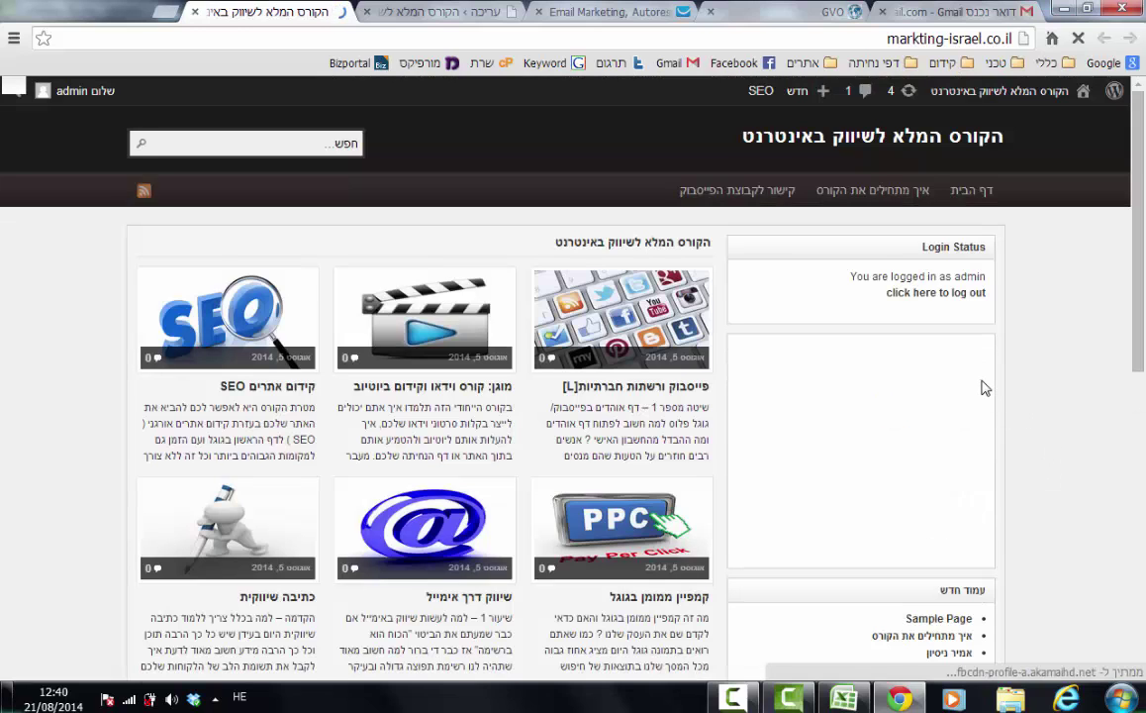
# Open the newly published page from the home page's list of pages, and look over the home page's posts.
pyautogui.scroll(-2, 986, 391)
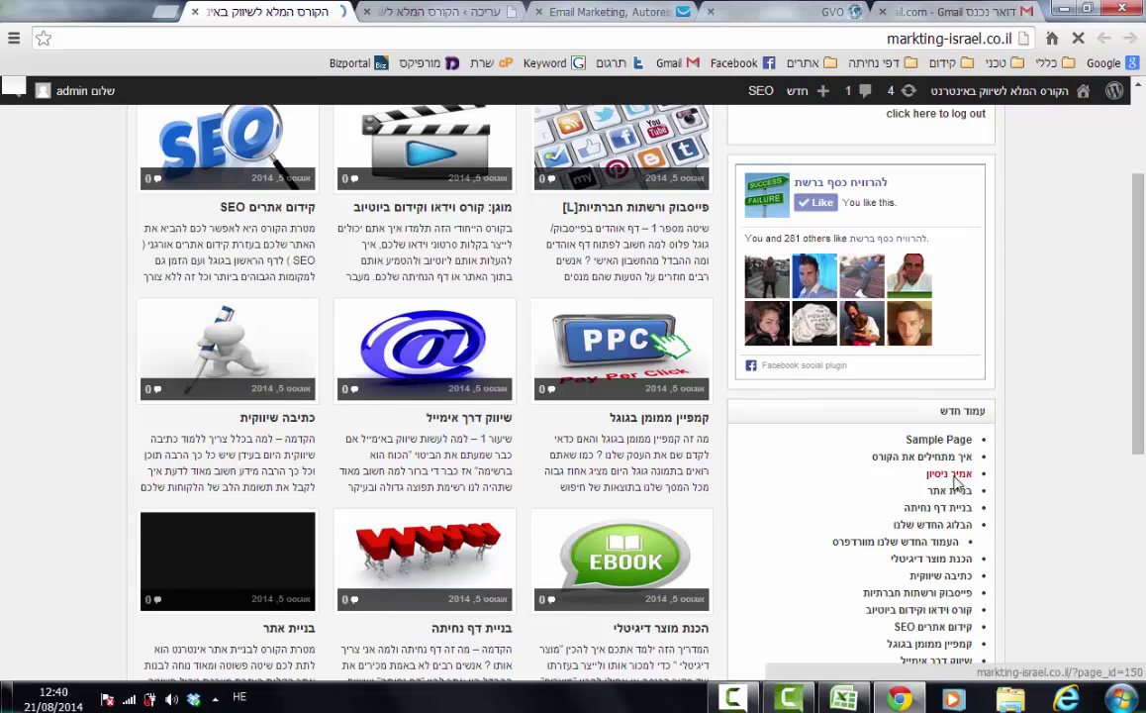
pyautogui.click(956, 479)
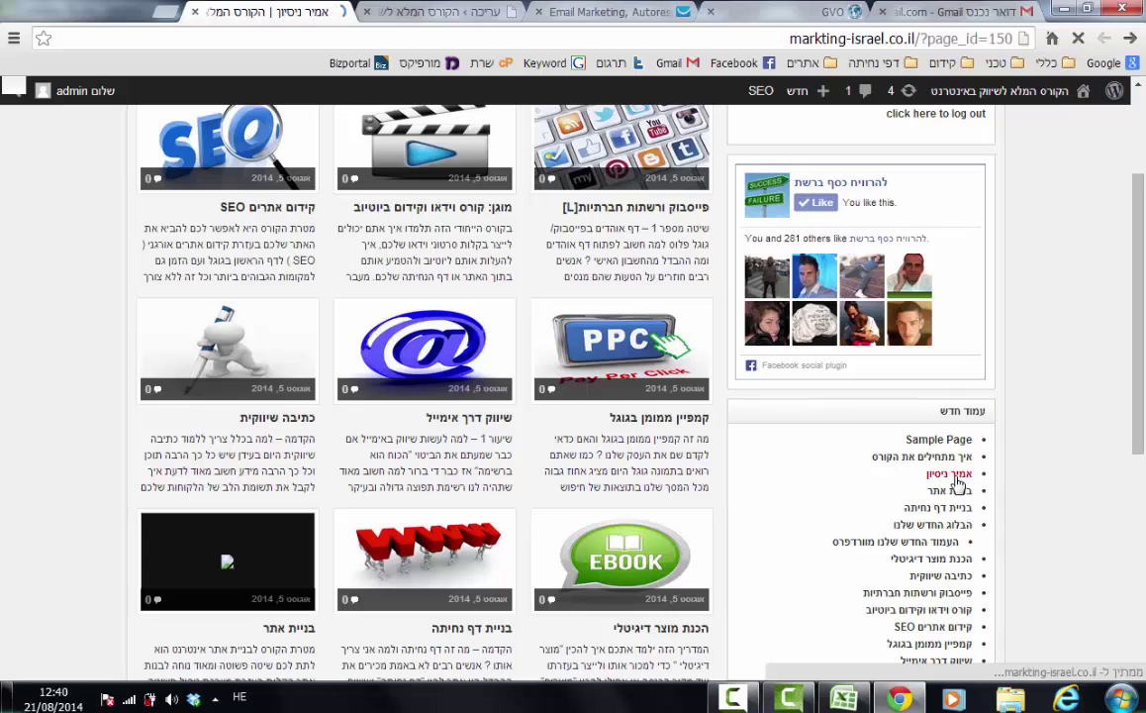
pyautogui.click(498, 14)
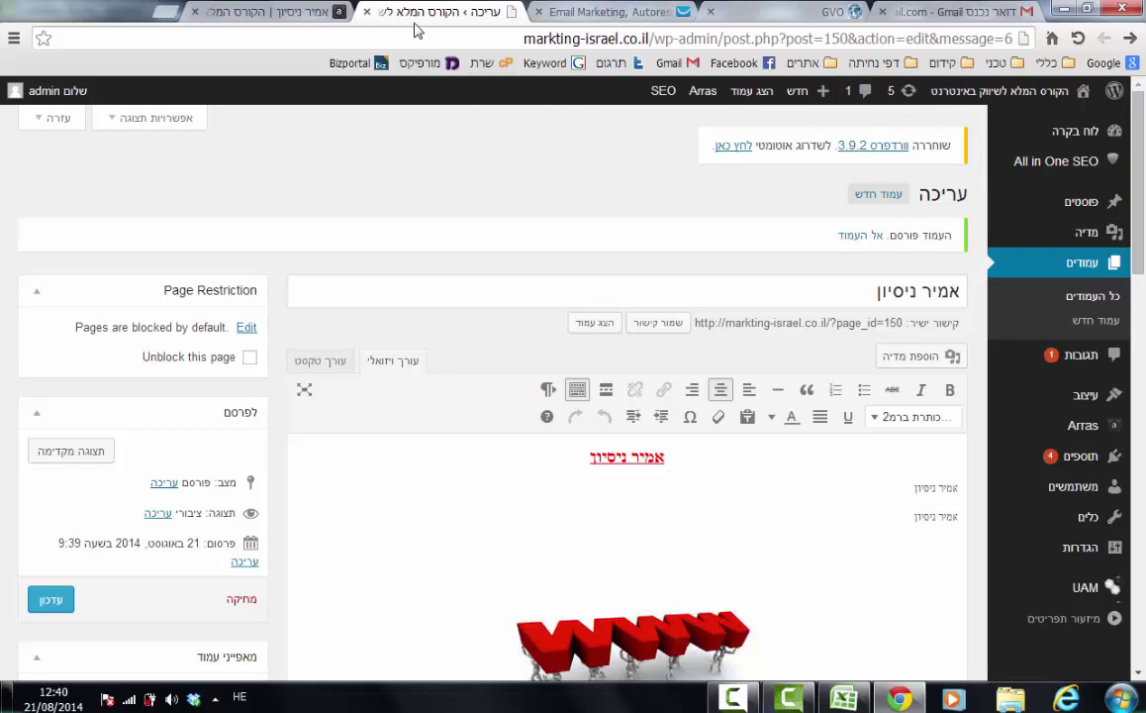
pyautogui.click(267, 10)
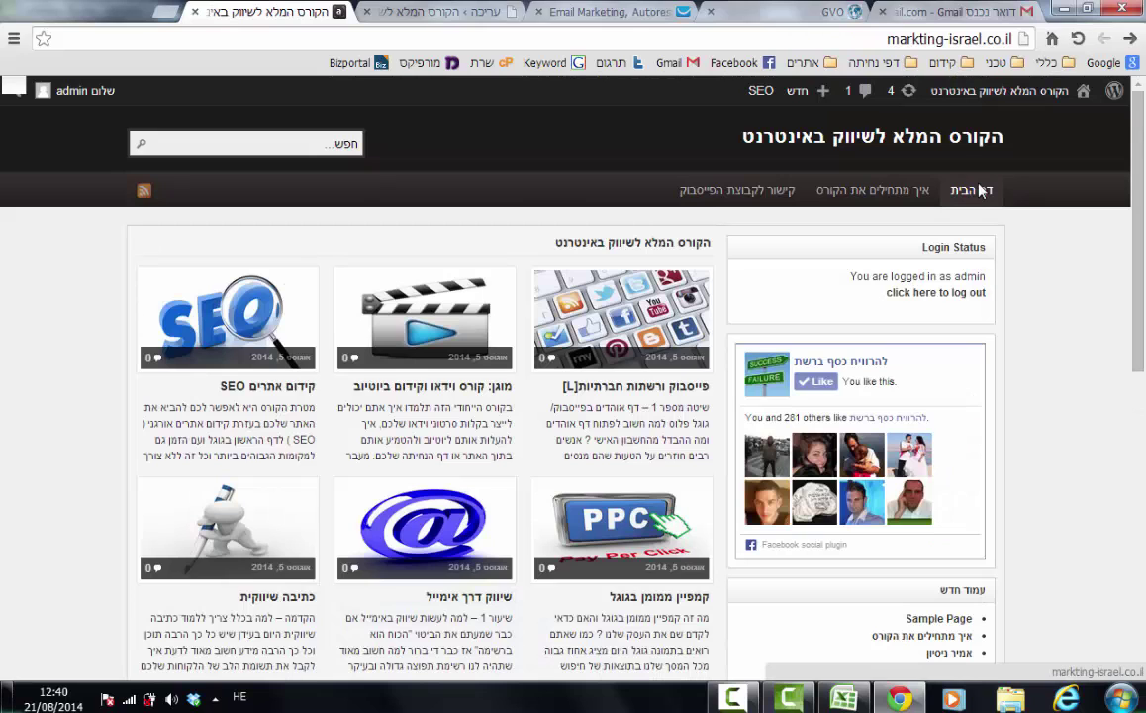
pyautogui.scroll(-6, 983, 299)
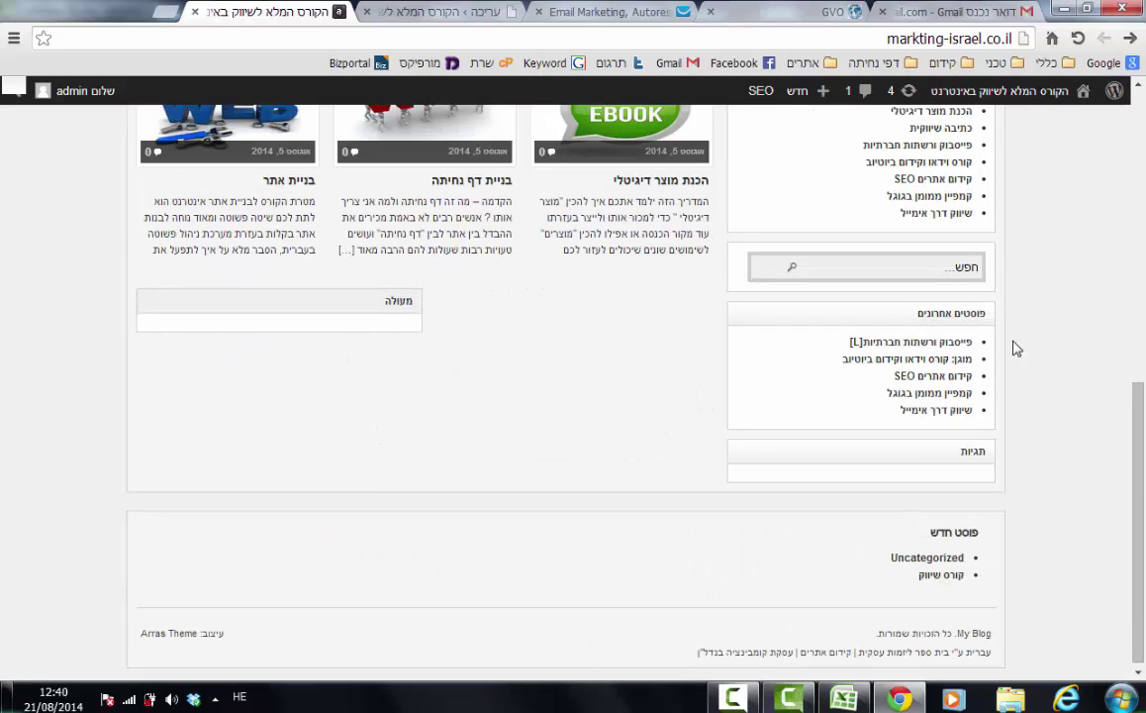
pyautogui.scroll(5, 961, 372)
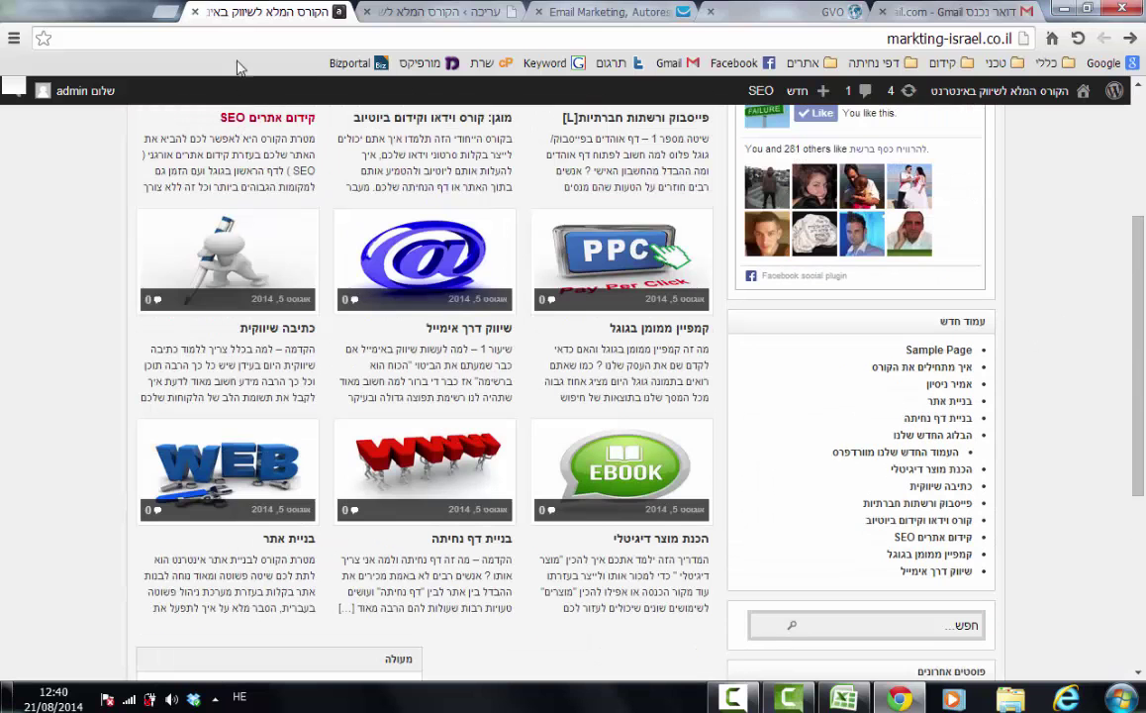
# Create a new post titled "ניסיון" with three short lines of filler text in the body.
pyautogui.click(416, 12)
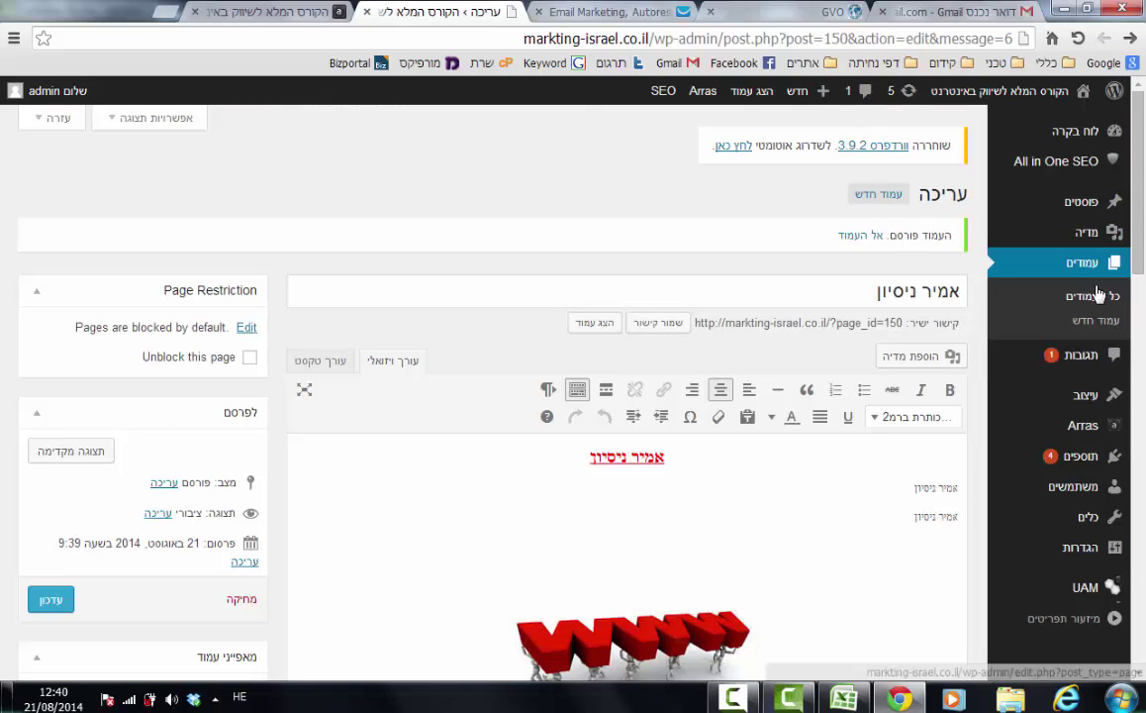
pyautogui.moveTo(1094, 206)
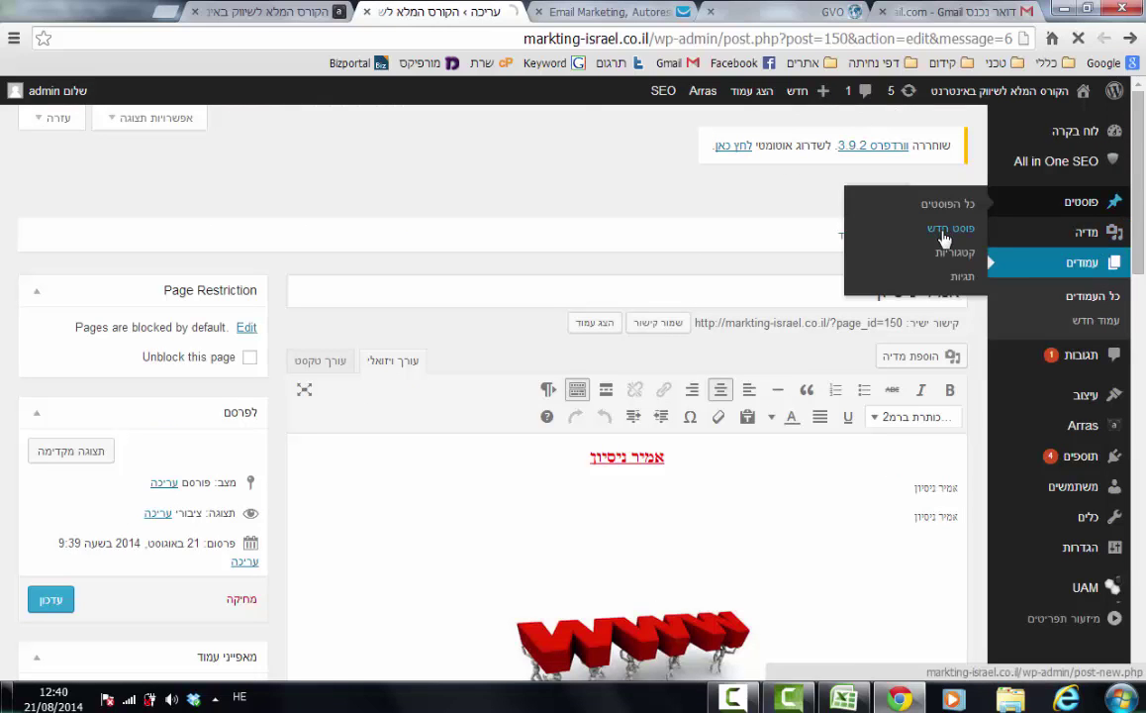
pyautogui.click(870, 294)
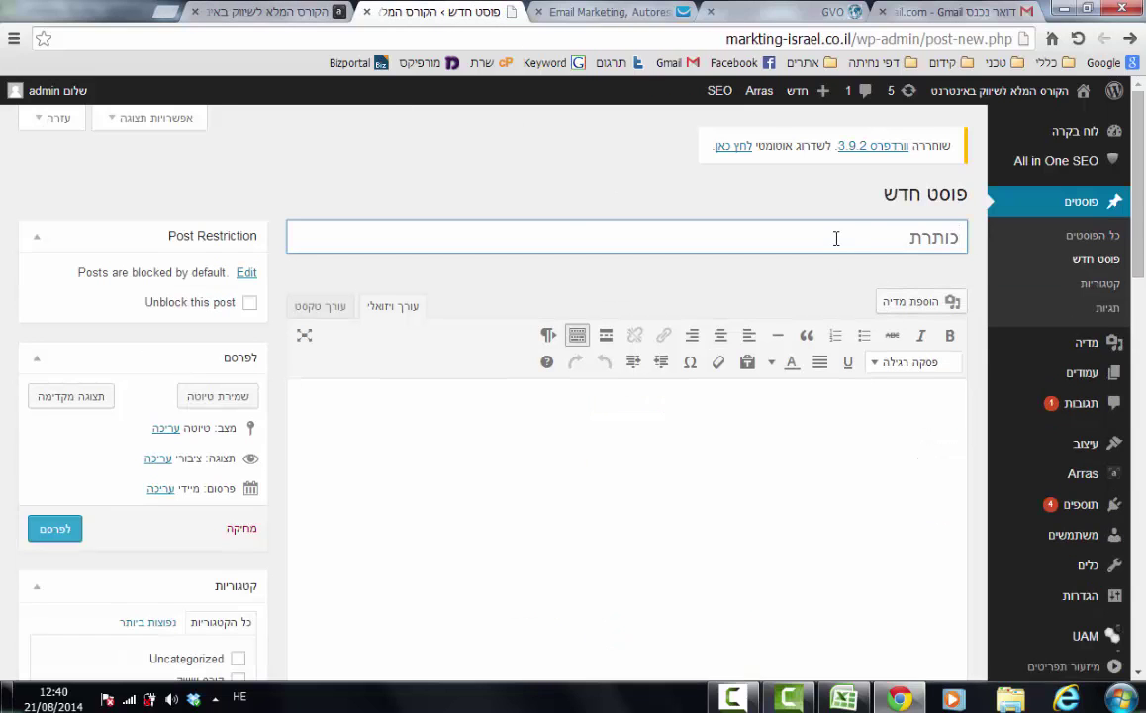
pyautogui.write('ניסיון')
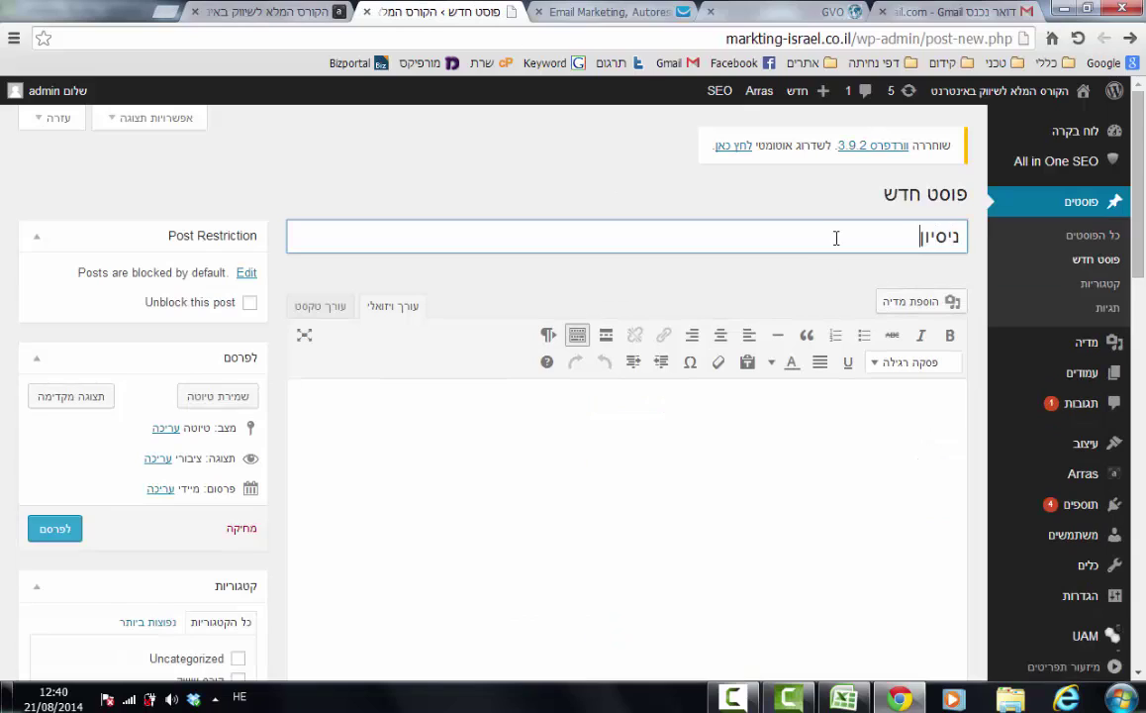
pyautogui.click(903, 468)
pyautogui.write('הדגדגדג')
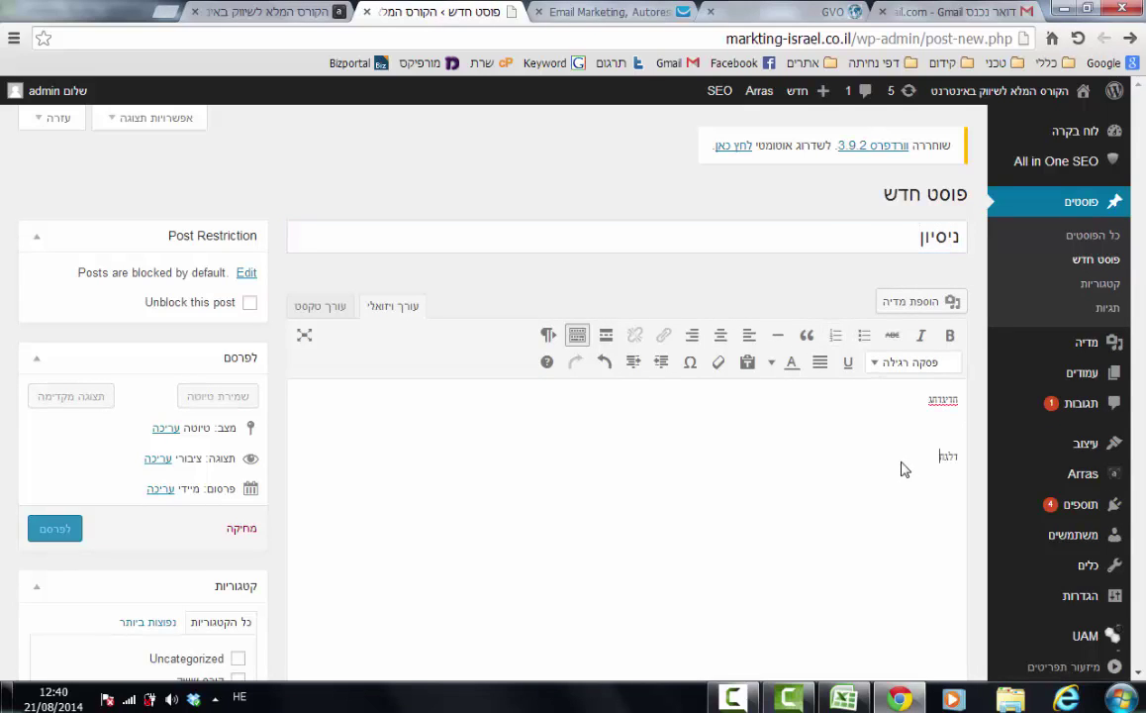
pyautogui.press('Return')
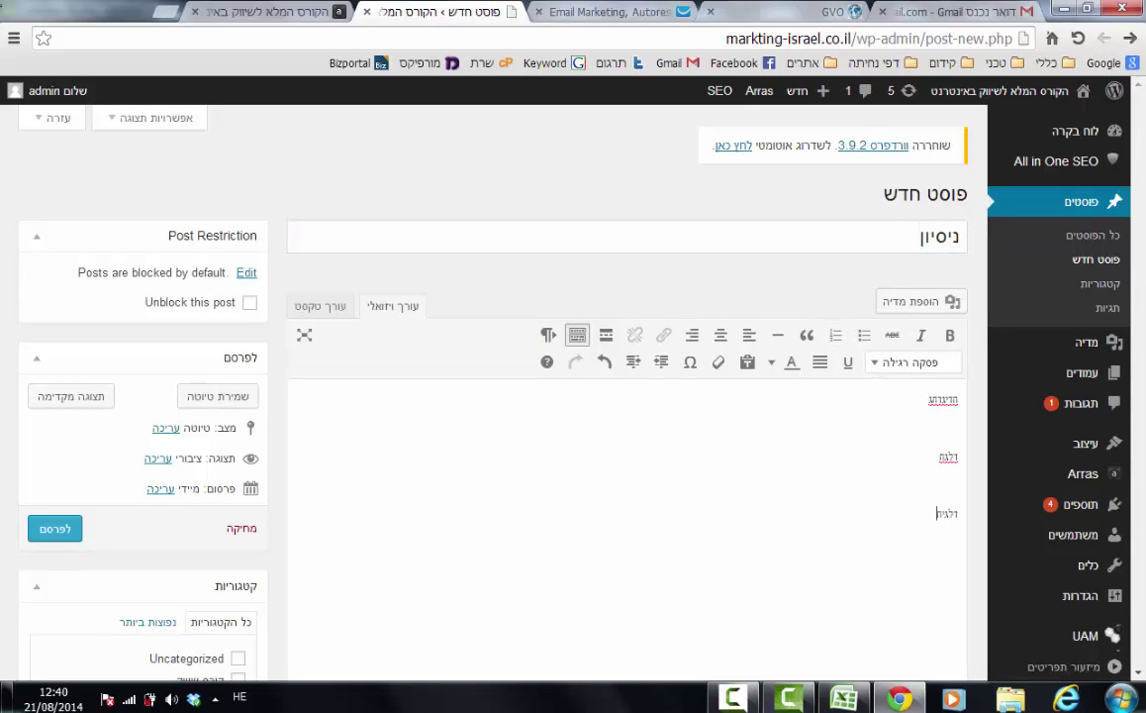
# Add a new category named "ניסיון" and assign it to the new post.
pyautogui.click(269, 11)
pyautogui.scroll(3, 564, 267)
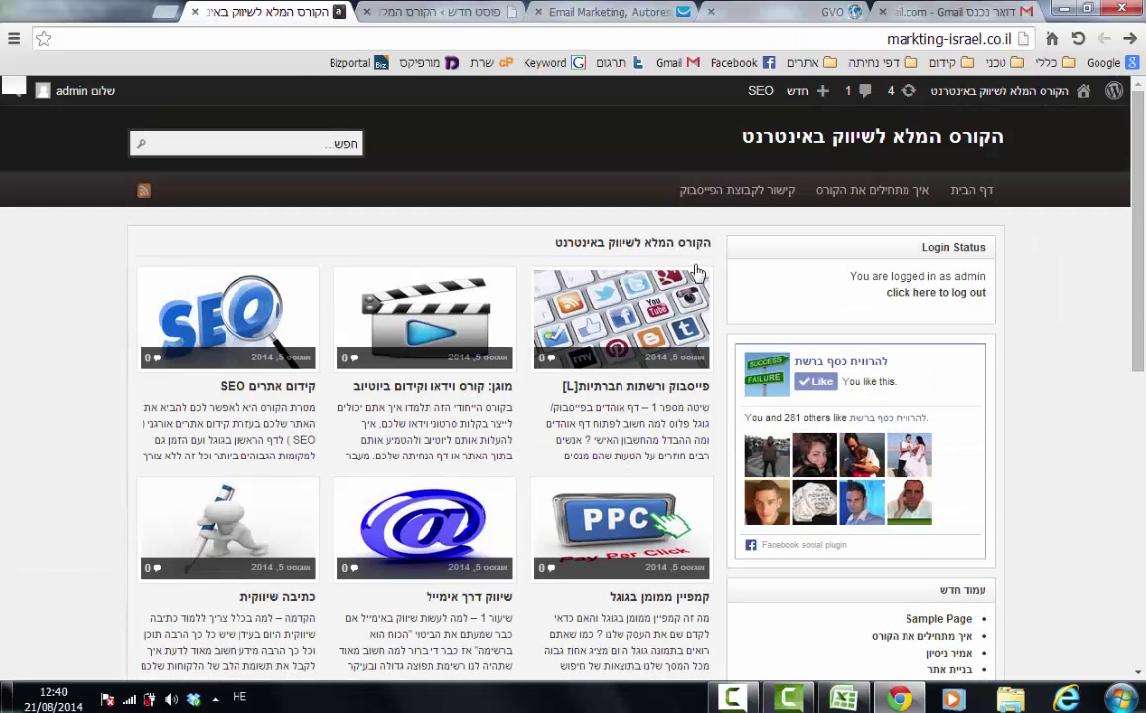
pyautogui.click(468, 10)
pyautogui.scroll(-3, 317, 307)
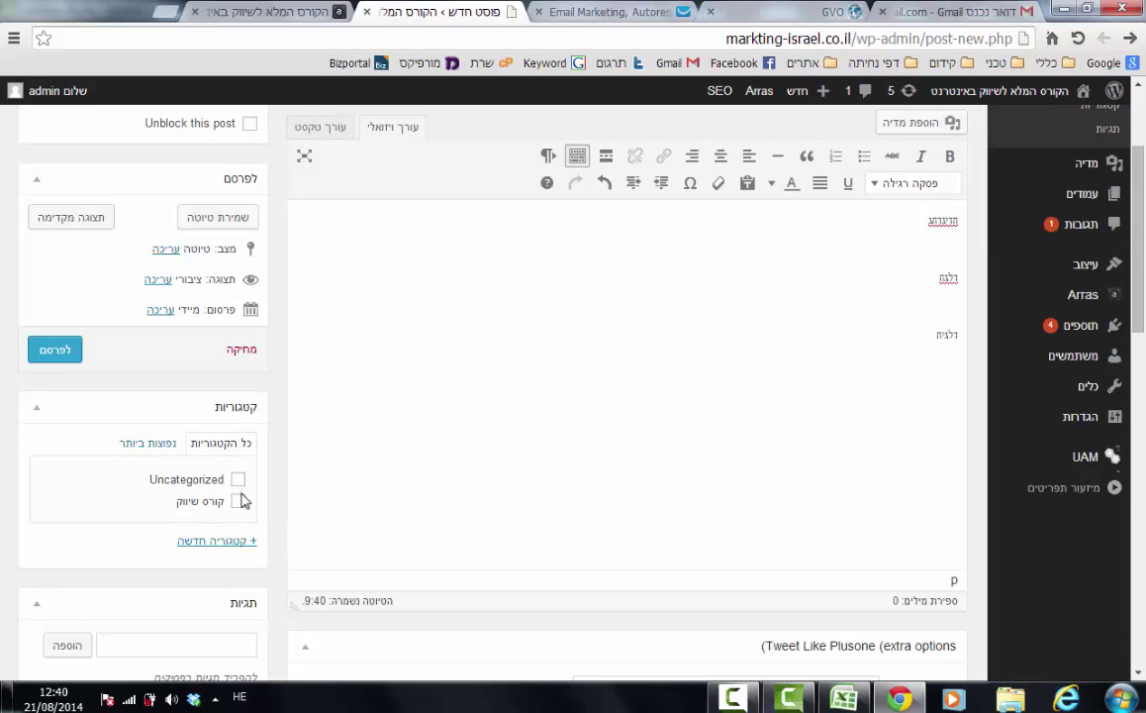
pyautogui.click(242, 544)
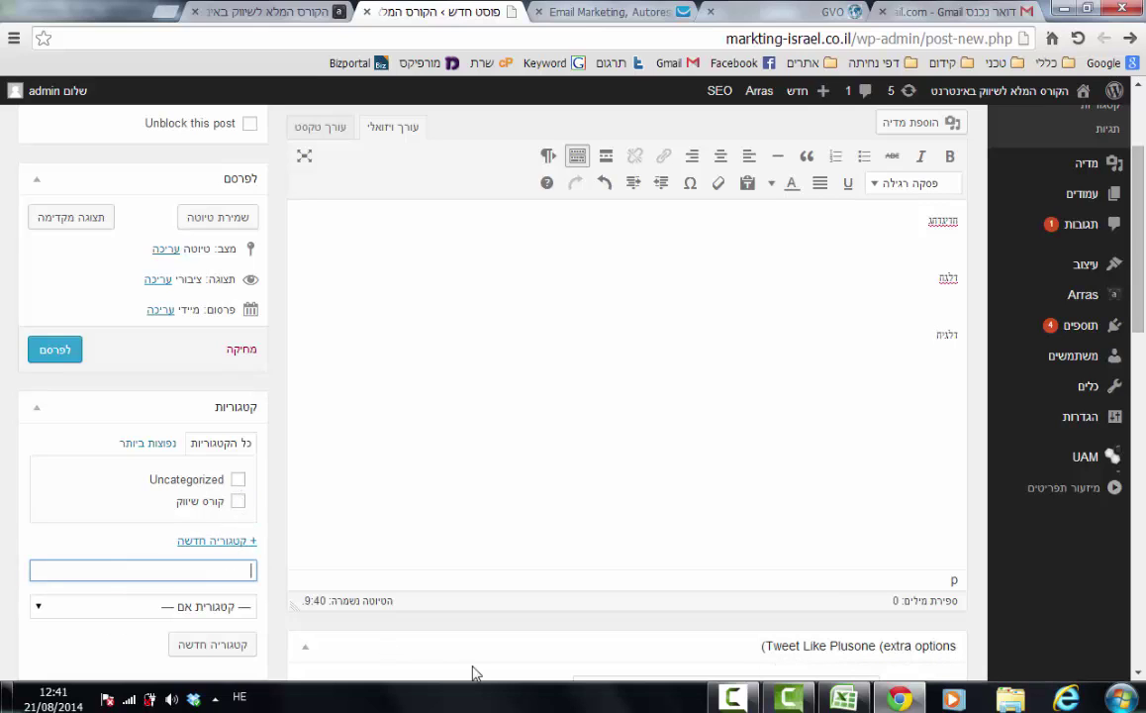
pyautogui.write('ניסיון')
pyautogui.scroll(-2, 206, 564)
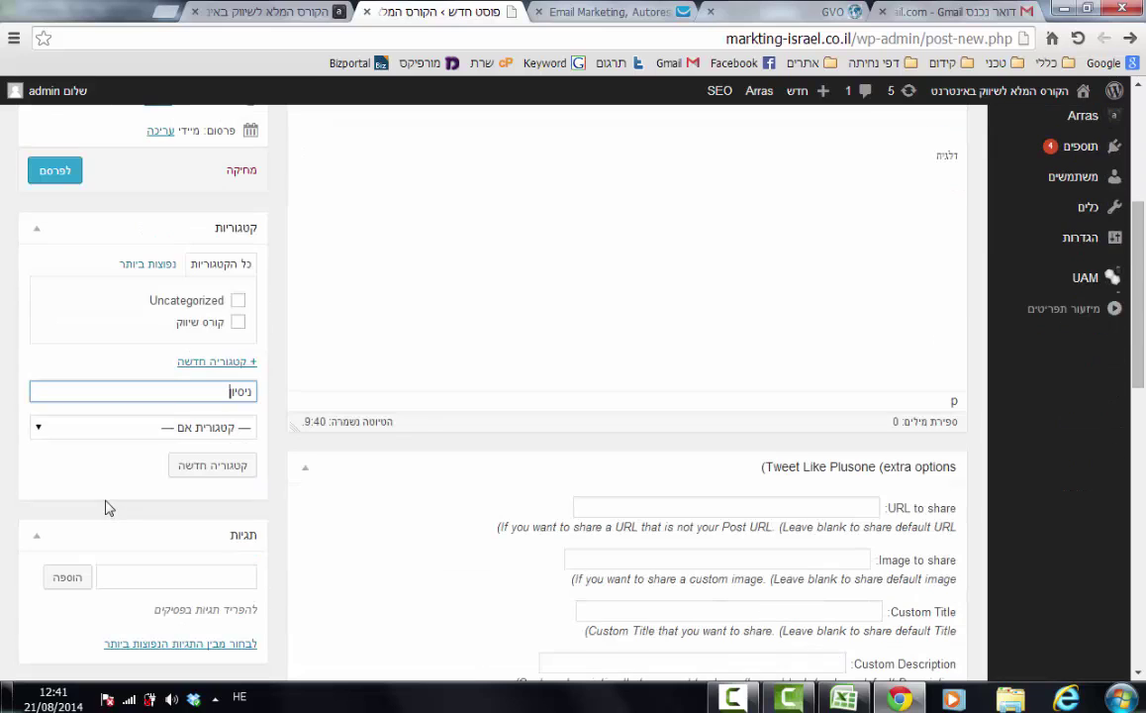
pyautogui.click(211, 468)
pyautogui.scroll(2, 792, 327)
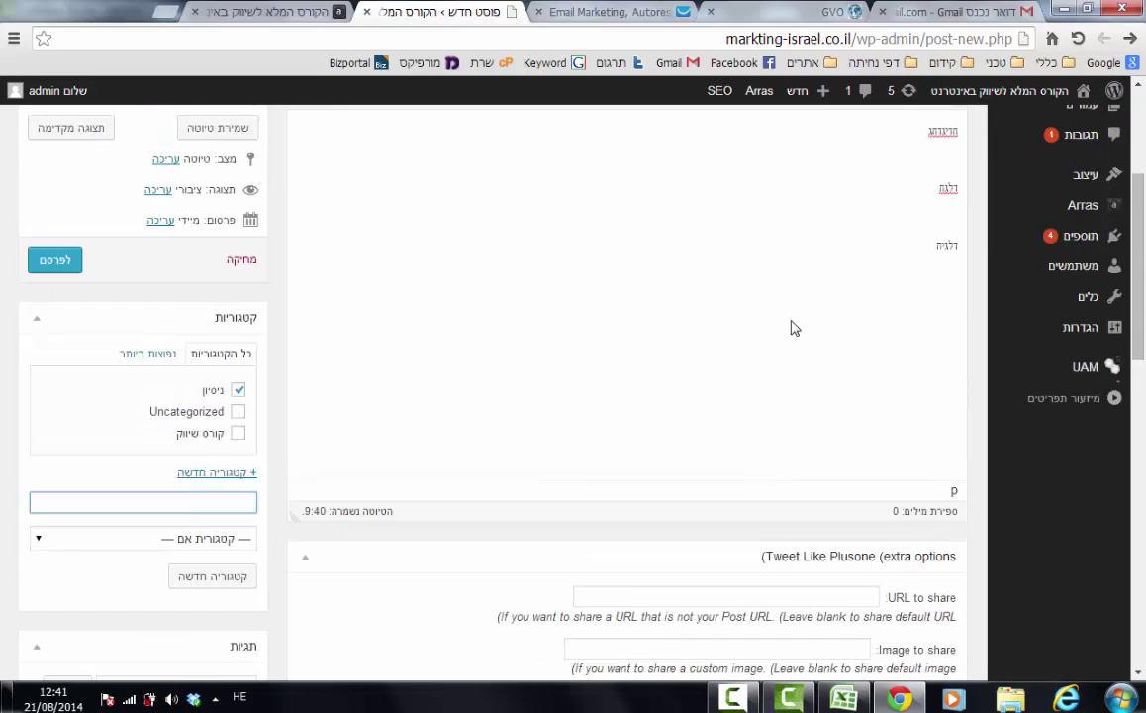
# Publish the post and look over the posts and page list on the site's home page.
pyautogui.scroll(2, 750, 269)
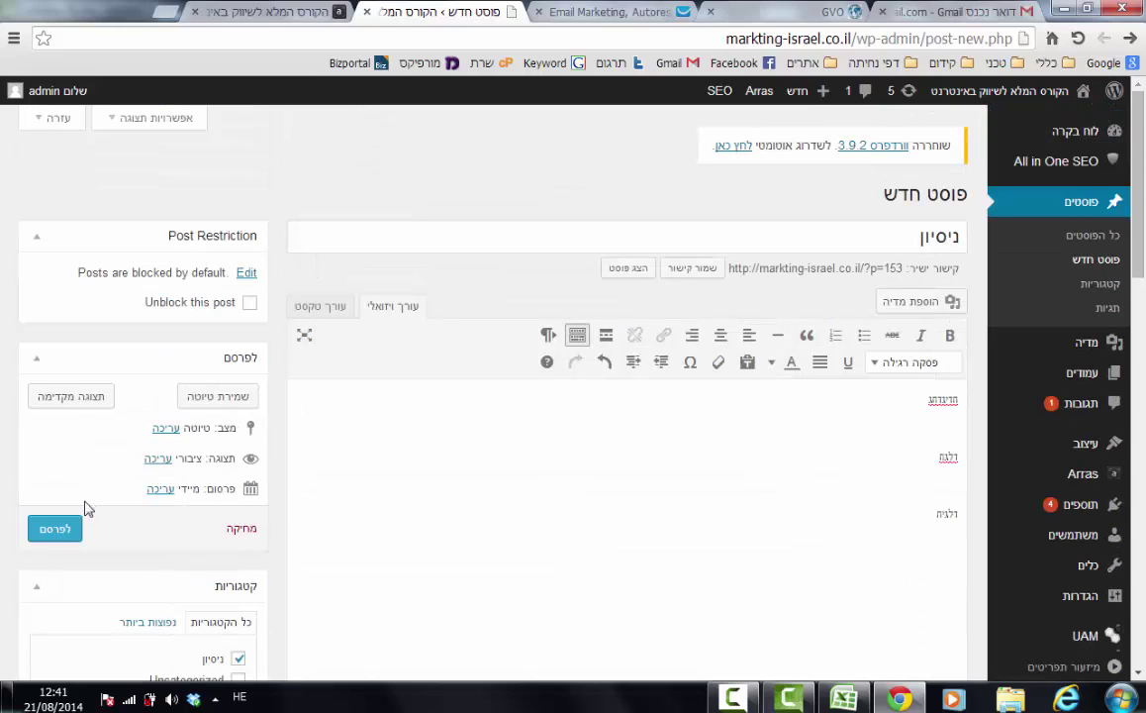
pyautogui.click(55, 530)
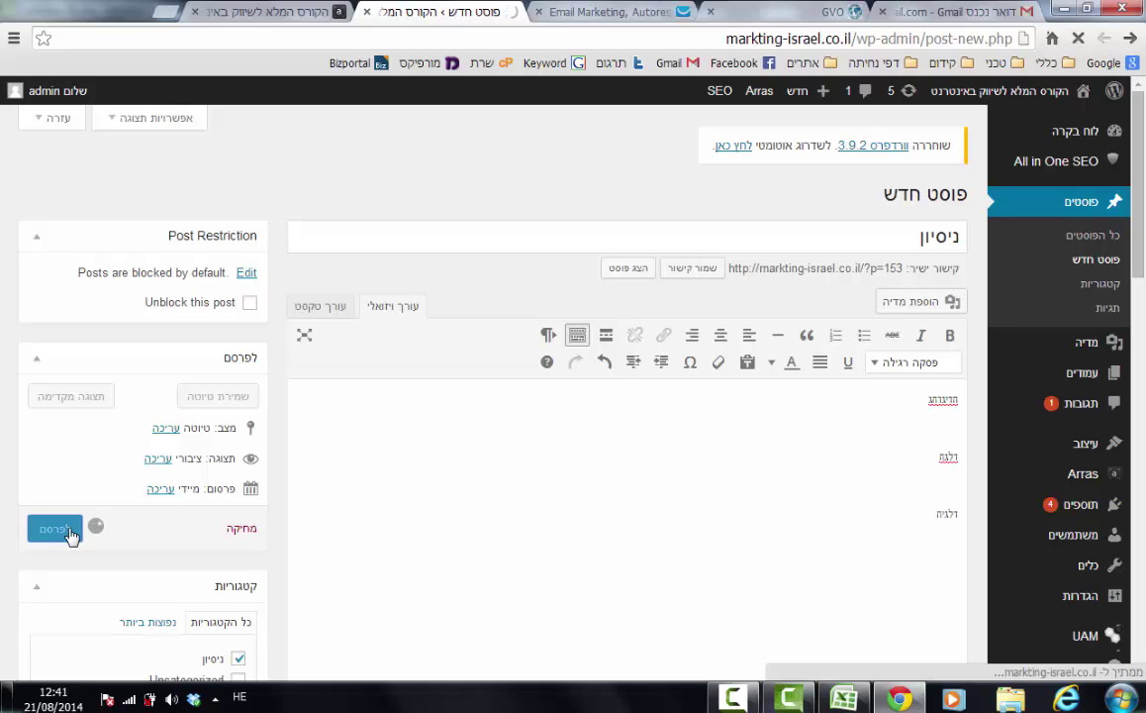
pyautogui.click(282, 10)
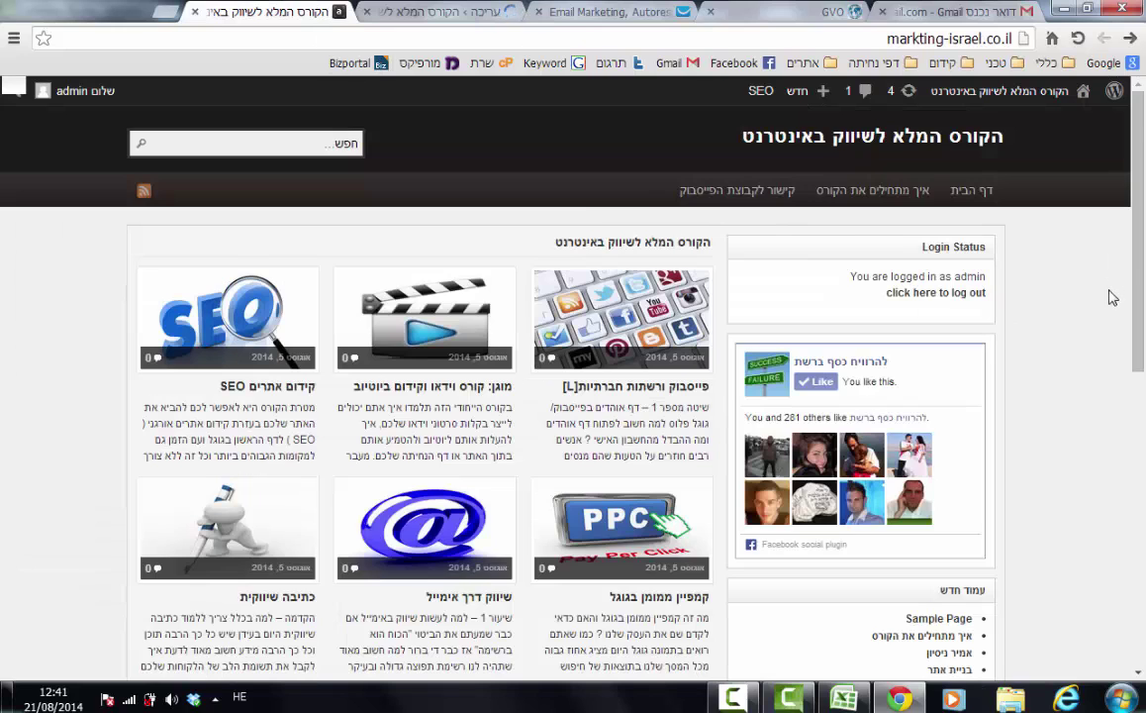
pyautogui.scroll(-1, 878, 328)
pyautogui.scroll(1, 911, 325)
pyautogui.scroll(-3, 139, 267)
pyautogui.scroll(3, 623, 230)
pyautogui.scroll(-3, 213, 404)
pyautogui.scroll(3, 609, 315)
# Delete all the filler text from the body of the published "ניסיון" post.
pyautogui.click(436, 12)
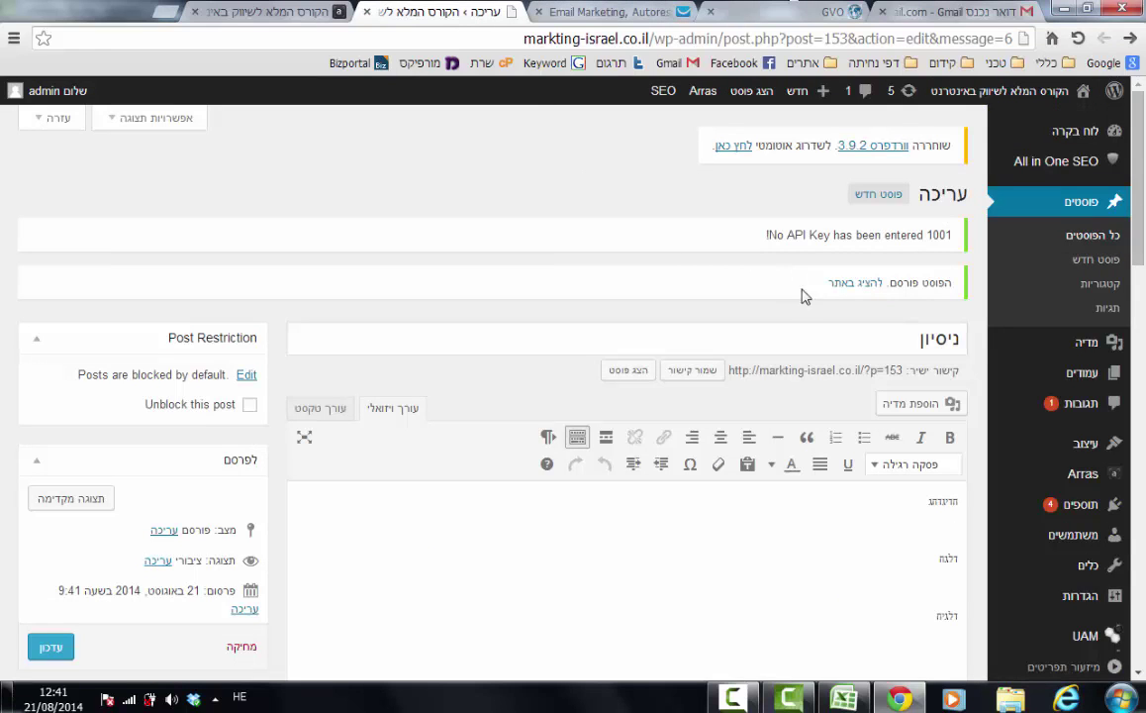
pyautogui.hotkey('ctrl', 'a')
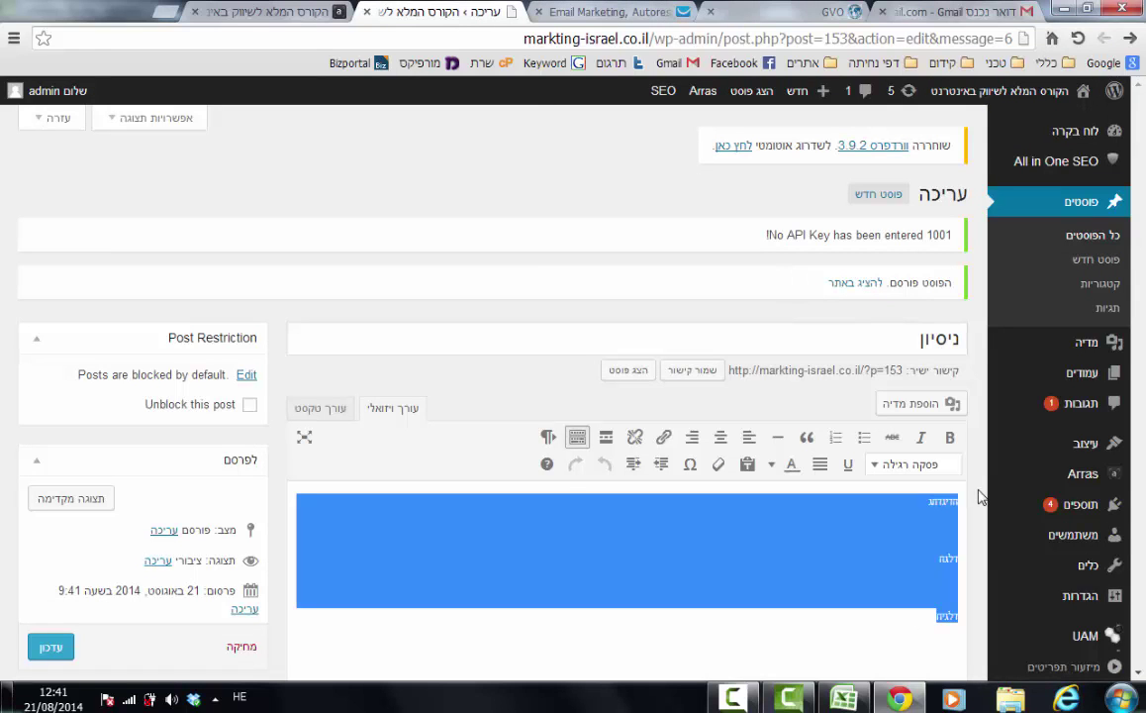
pyautogui.press('BackSpace')
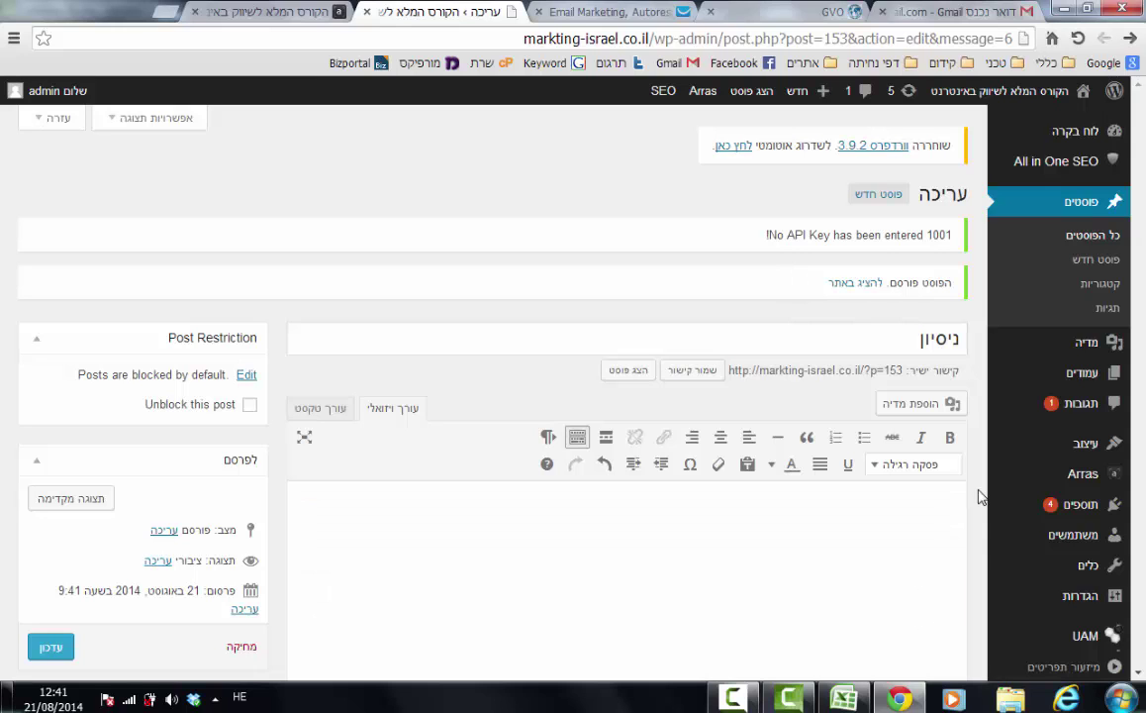
# Open youtube.com in a new browser tab.
pyautogui.click(166, 8)
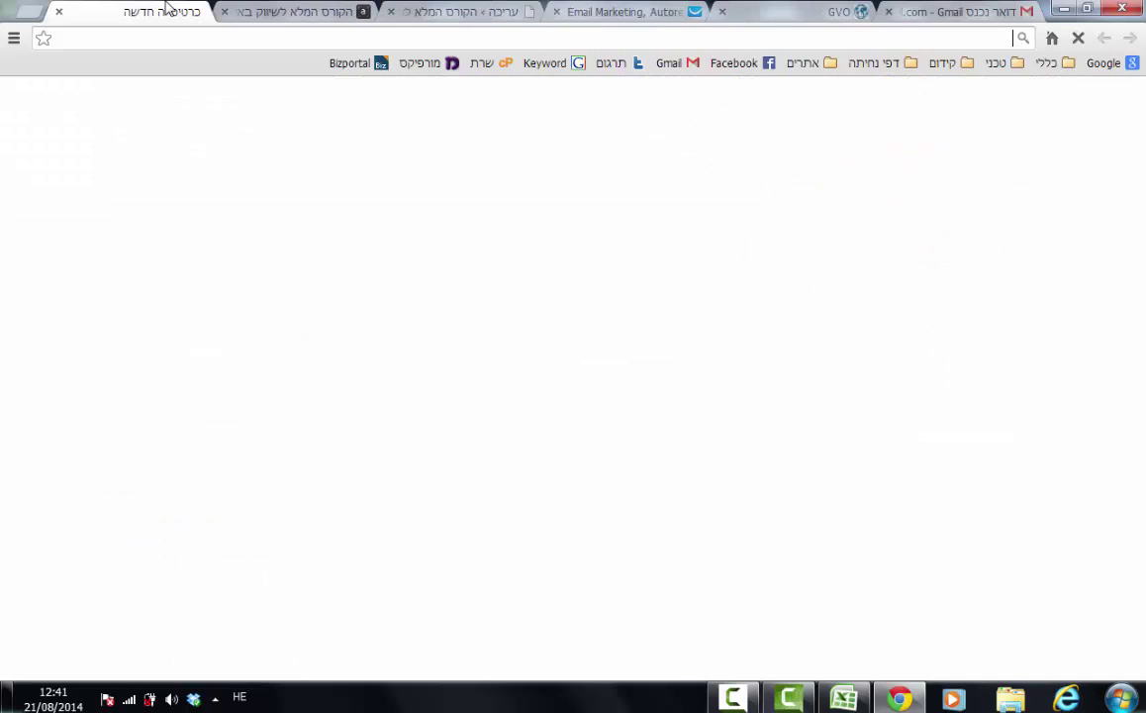
pyautogui.hotkey('alt', 'shift')
pyautogui.write('youtube.com')
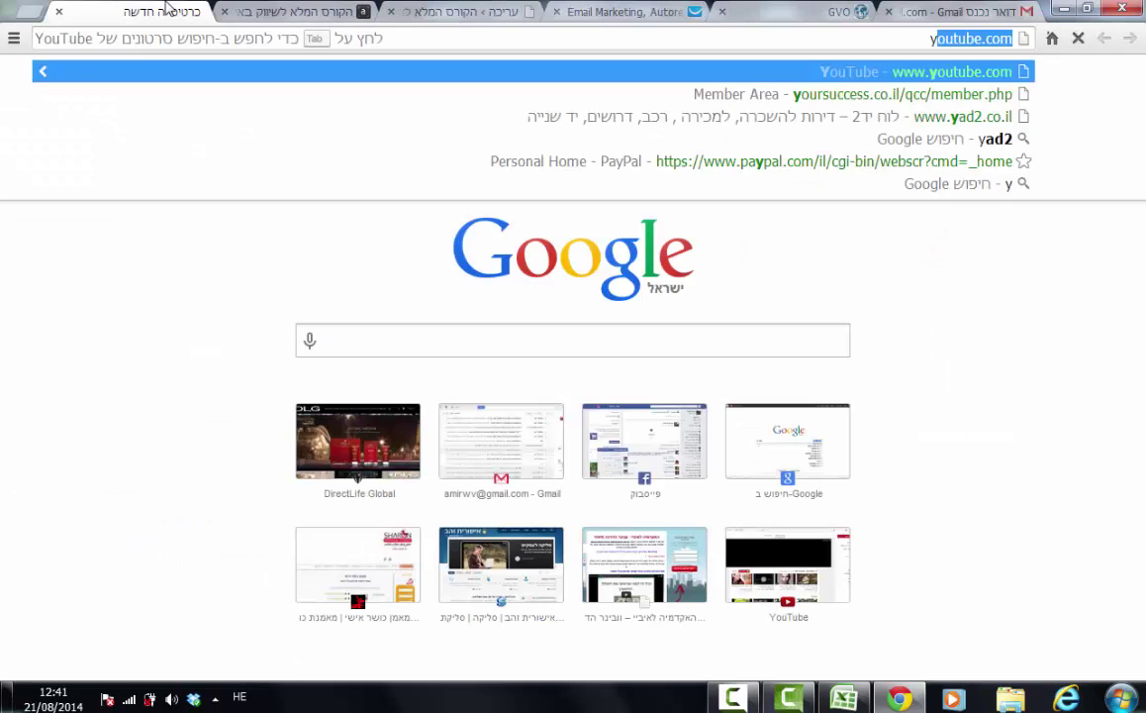
pyautogui.press('Return')
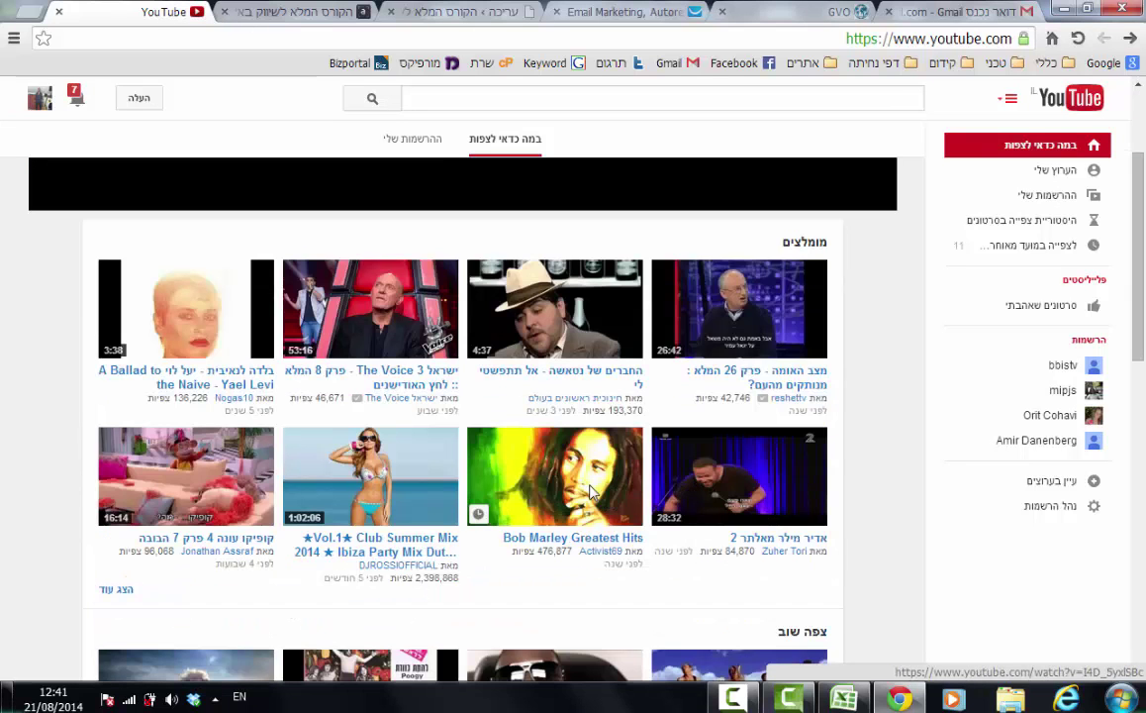
# Open the recommended video "Bob Marley Greatest Hits", skip its advertisement and pause playback.
pyautogui.click(591, 491)
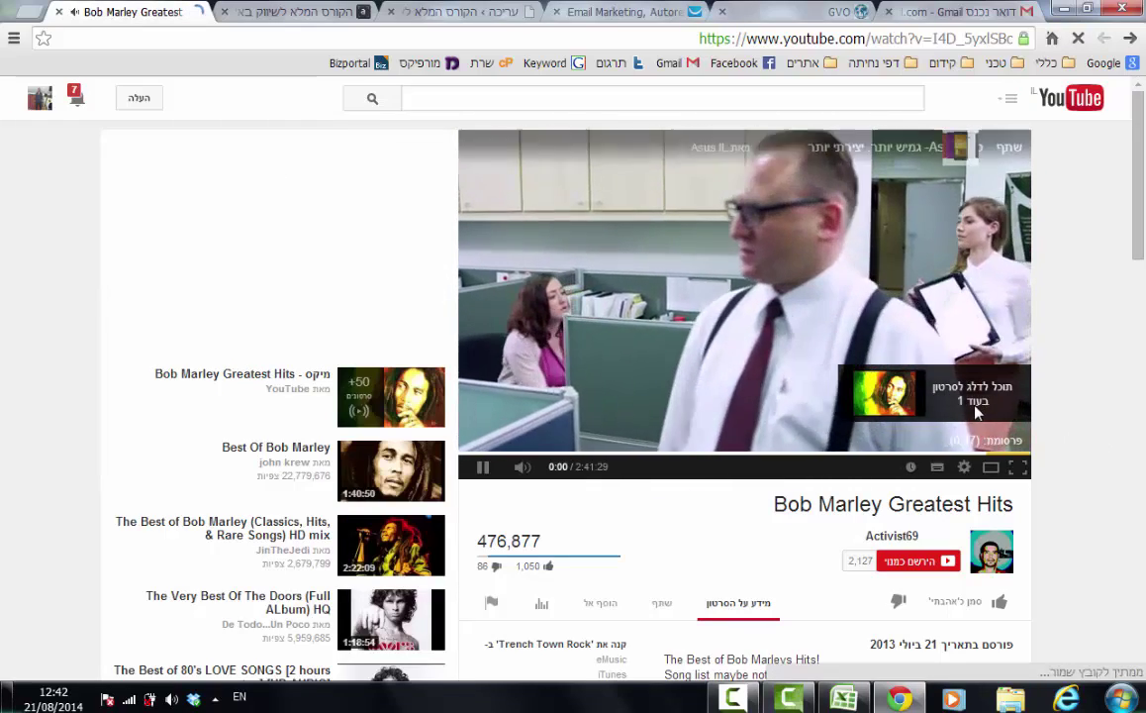
pyautogui.click(976, 402)
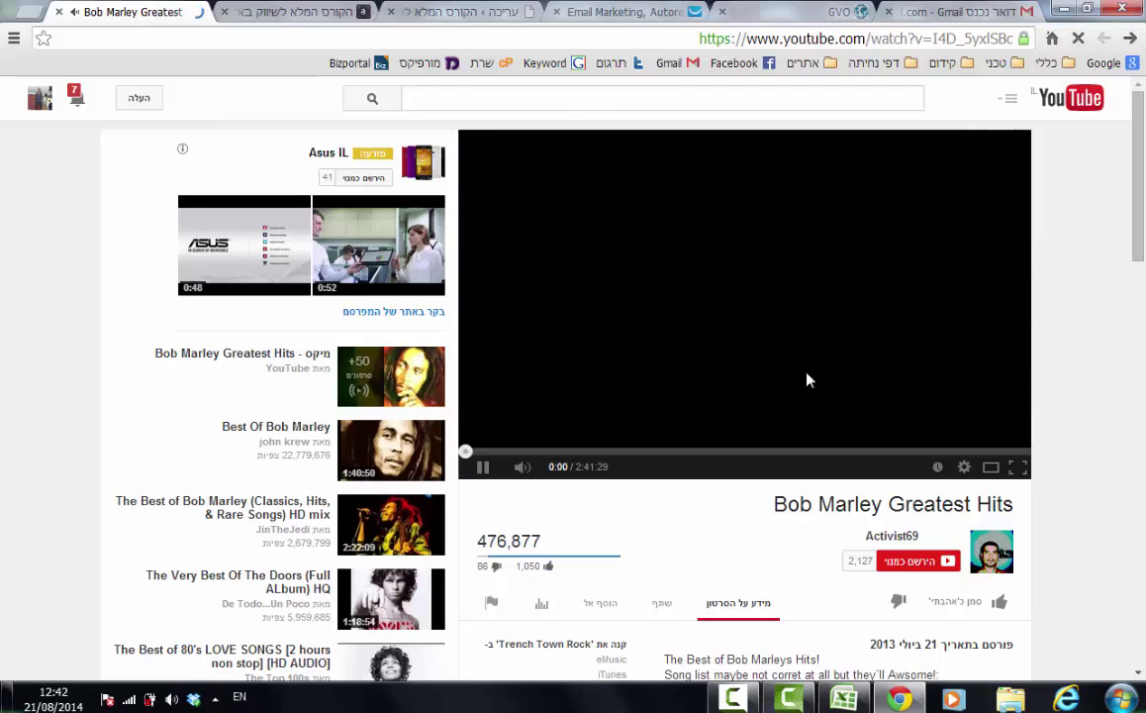
pyautogui.click(741, 335)
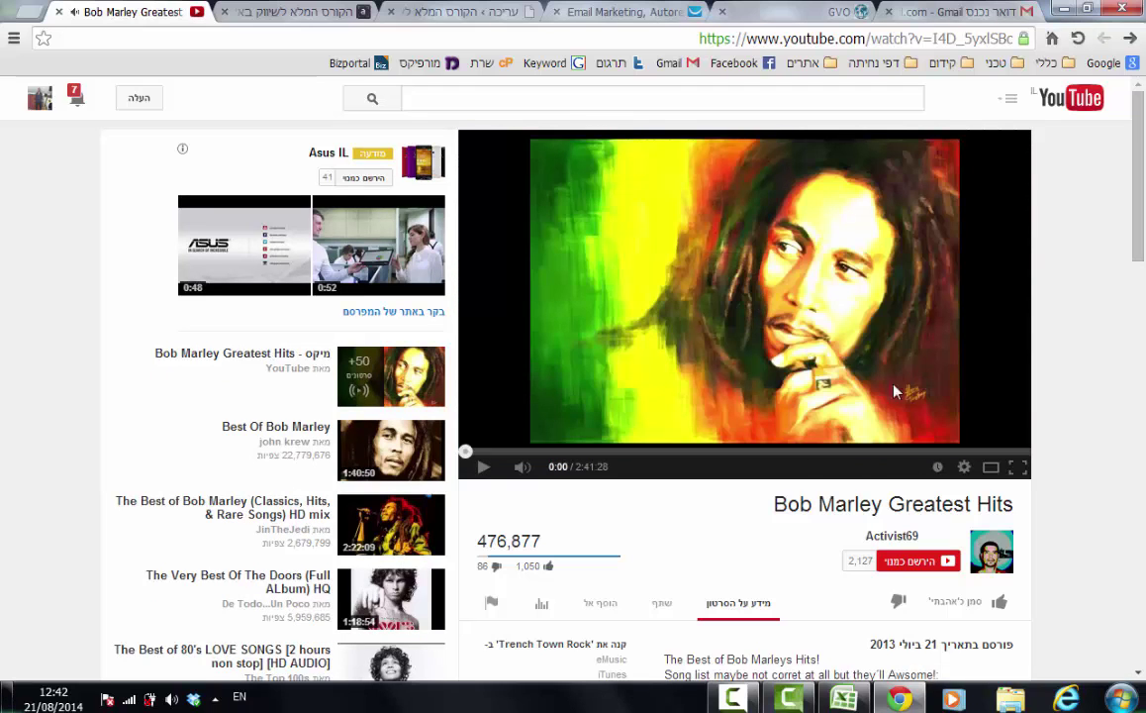
# Check the embed option in the sharing settings of the "Bob Marley Greatest Hits" video.
pyautogui.scroll(-2, 1050, 416)
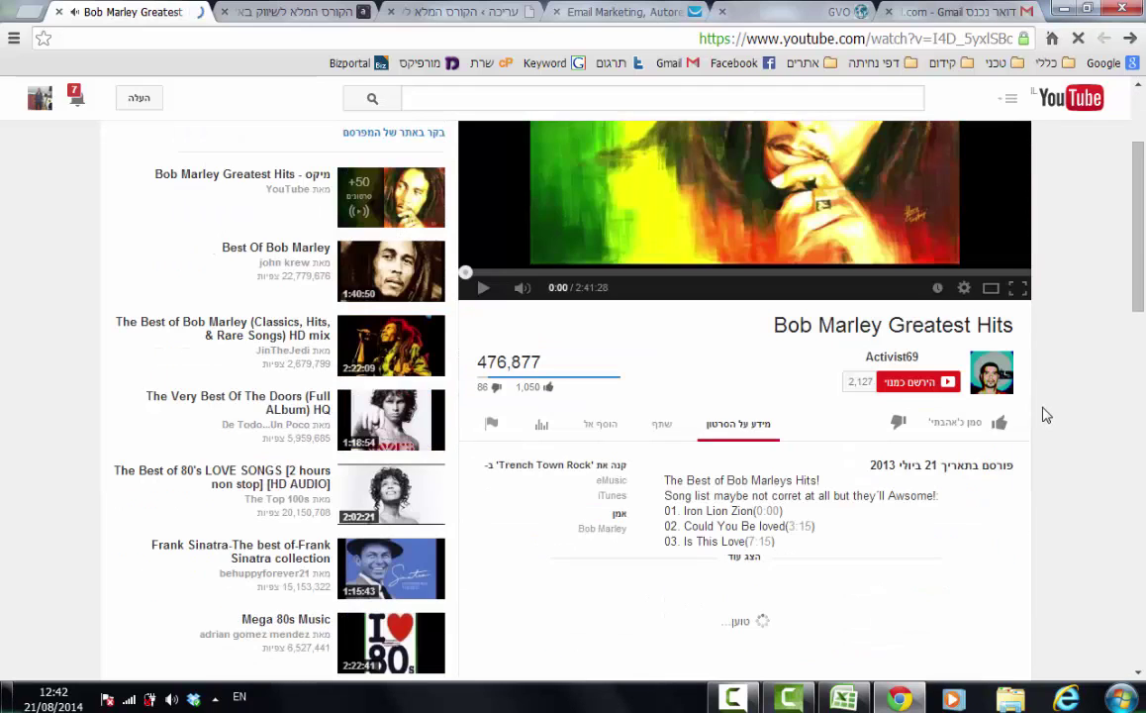
pyautogui.click(660, 433)
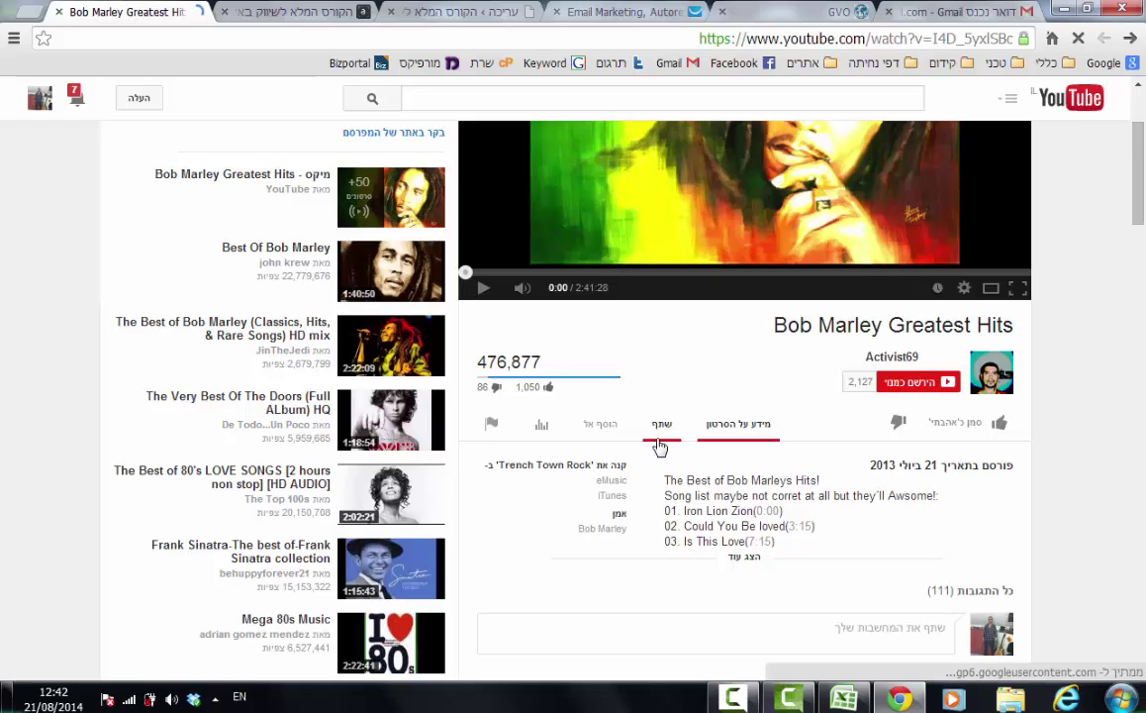
pyautogui.click(931, 467)
pyautogui.scroll(-2, 1062, 480)
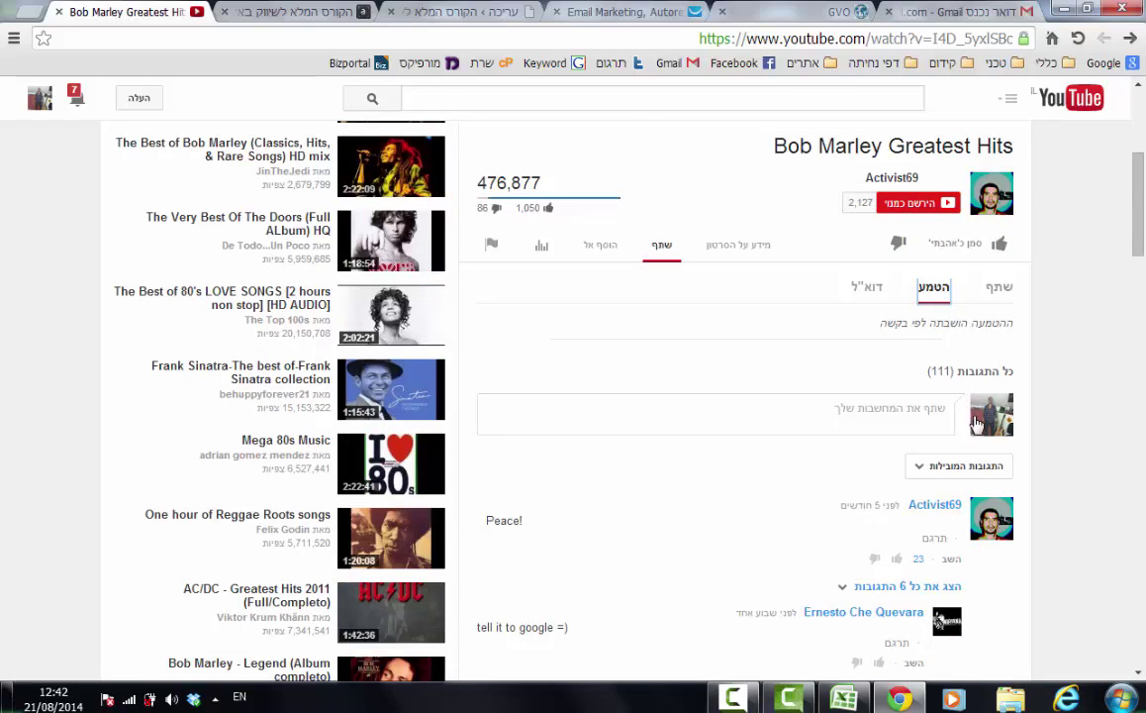
pyautogui.scroll(1, 987, 436)
# Open the account's own YouTube channel from the site's navigation guide.
pyautogui.scroll(3, 970, 434)
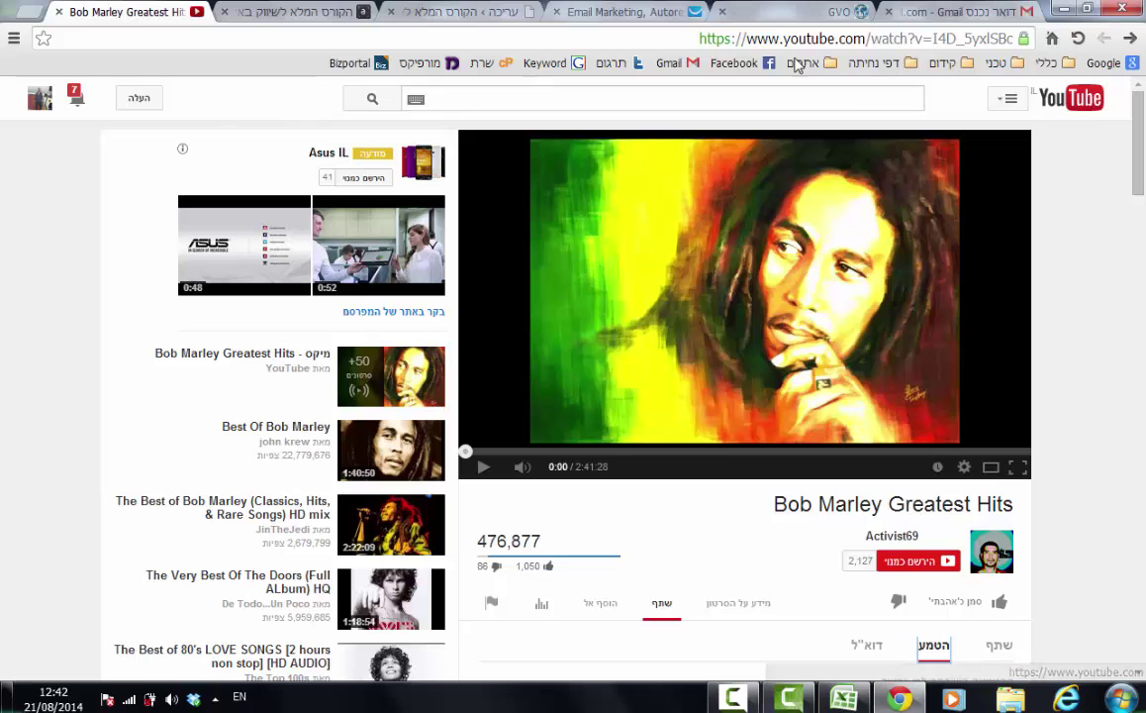
pyautogui.click(1010, 102)
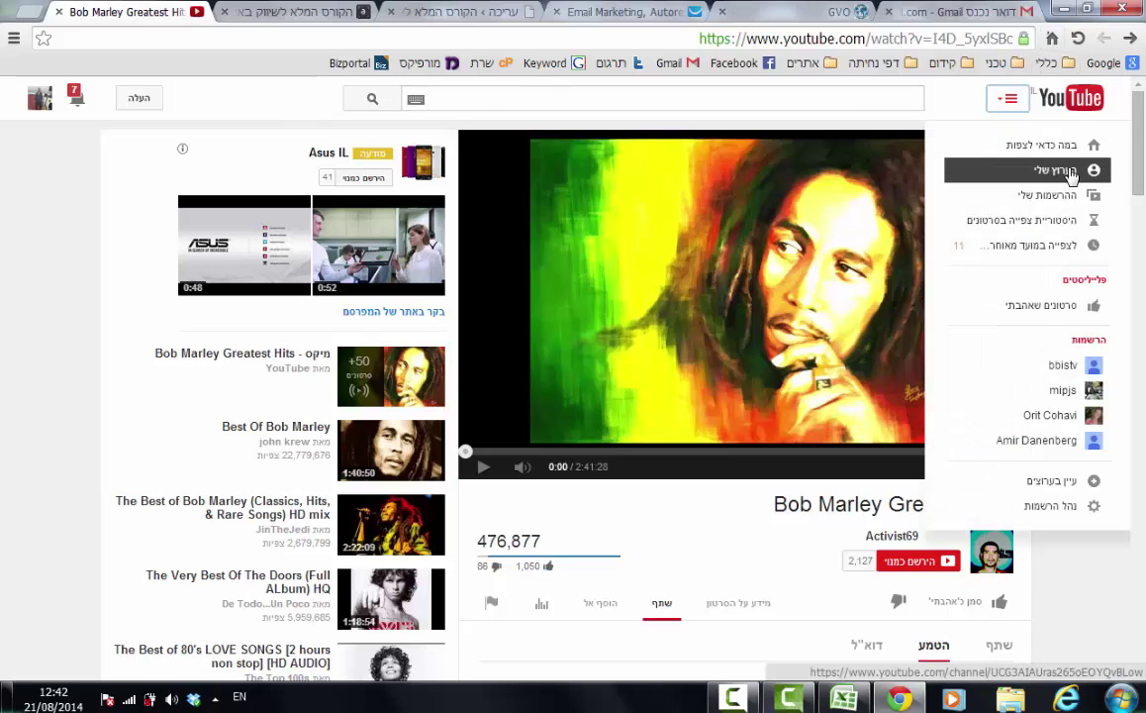
pyautogui.click(1067, 175)
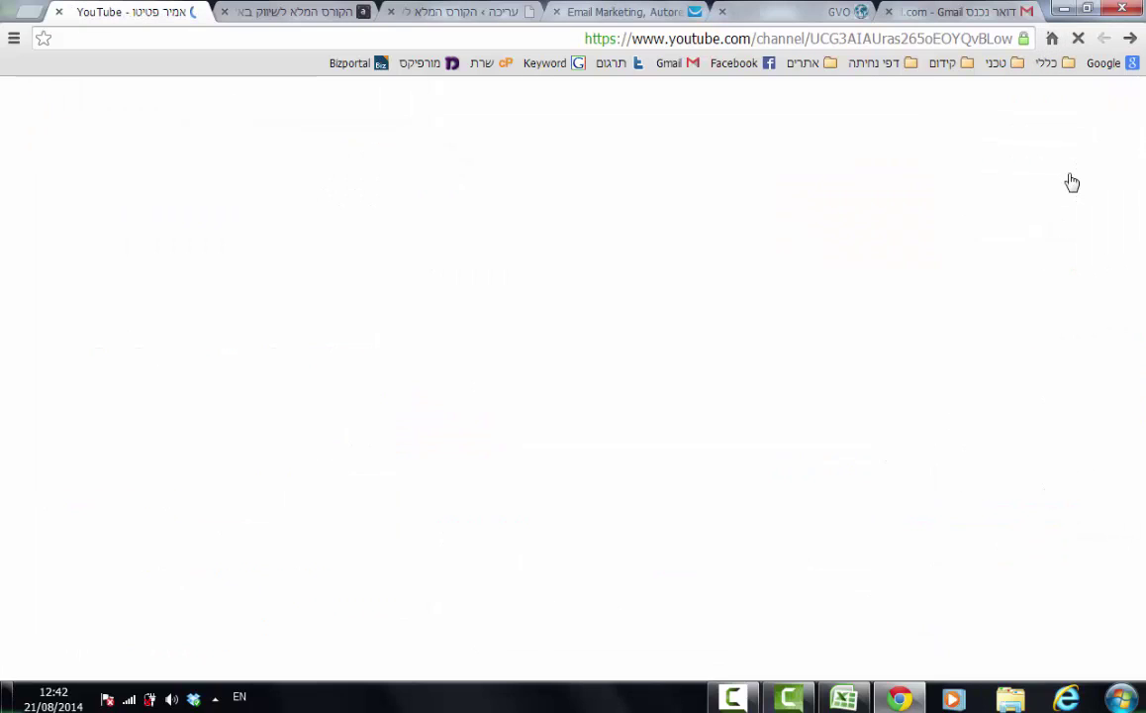
# Open the uploaded video "יצירת דף מכירה" from the channel and display its embed code in the sharing options.
pyautogui.scroll(-4, 778, 435)
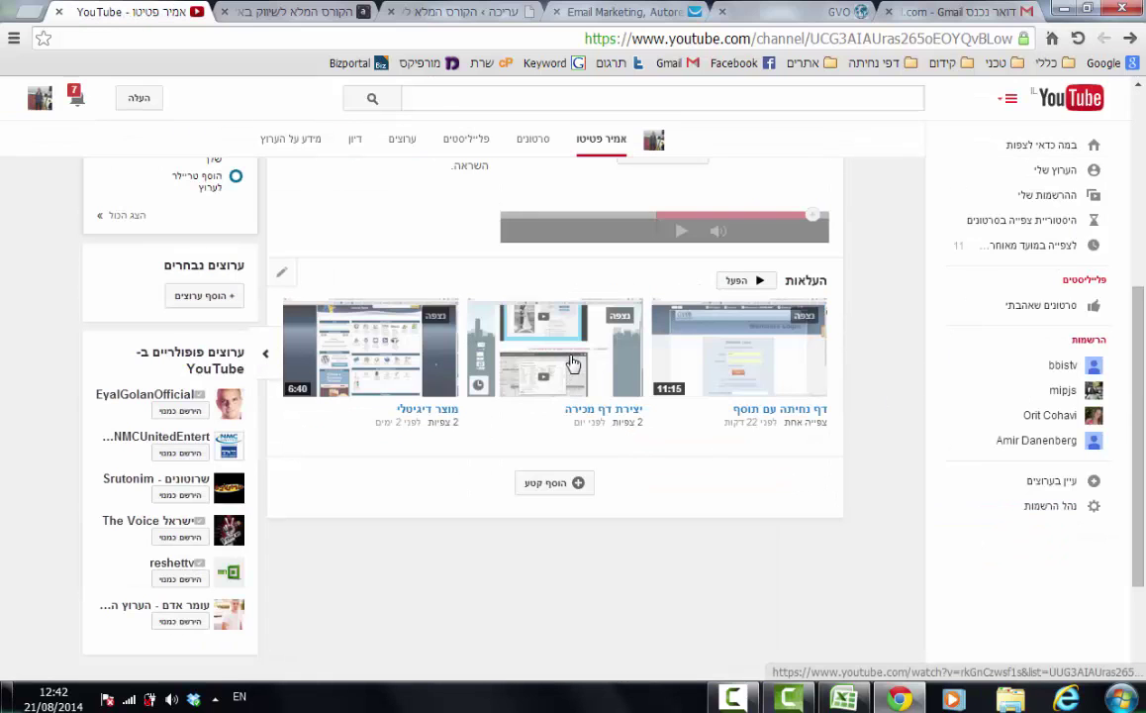
pyautogui.click(573, 365)
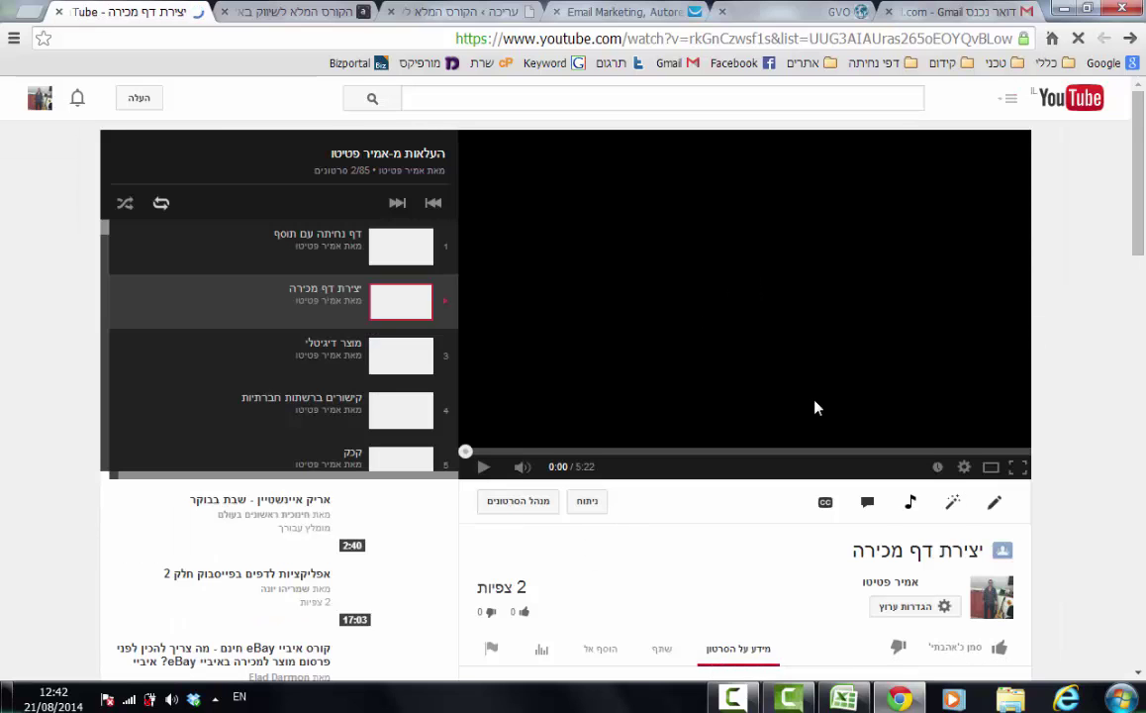
pyautogui.scroll(-2, 812, 404)
pyautogui.click(660, 475)
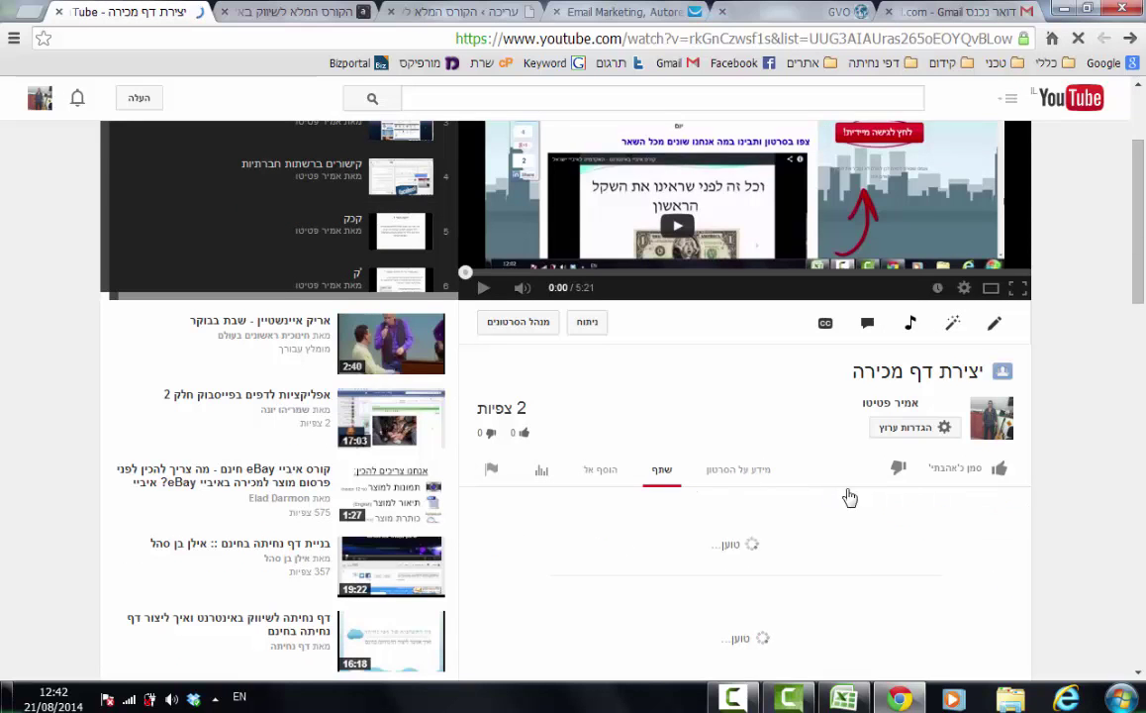
pyautogui.scroll(-1, 865, 512)
pyautogui.click(933, 423)
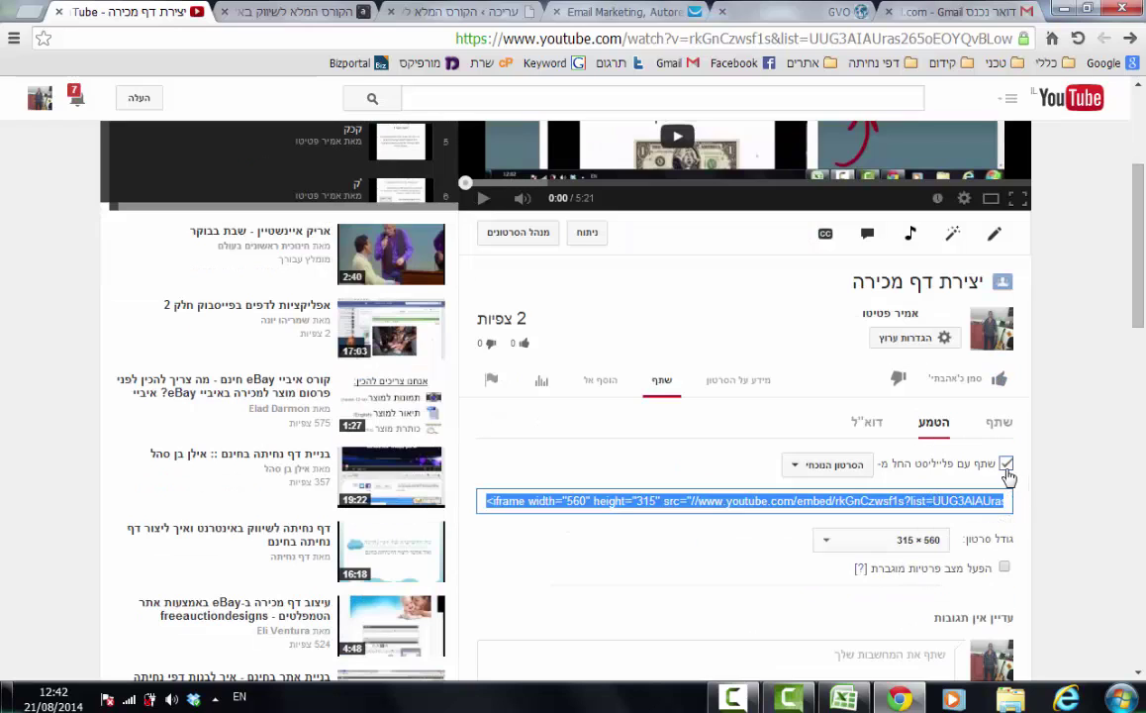
# Check the available video sizes and copy the 560 × 315 embed code of the "יצירת דף מכירה" video.
pyautogui.click(985, 499)
pyautogui.click(929, 547)
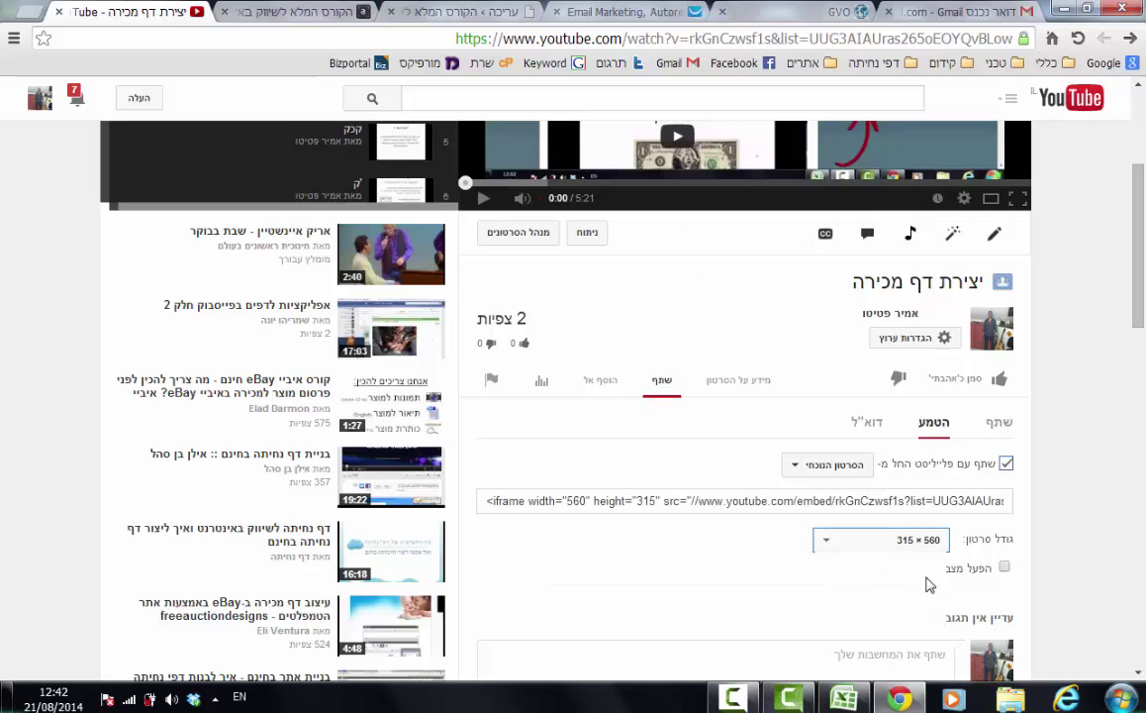
pyautogui.click(654, 500)
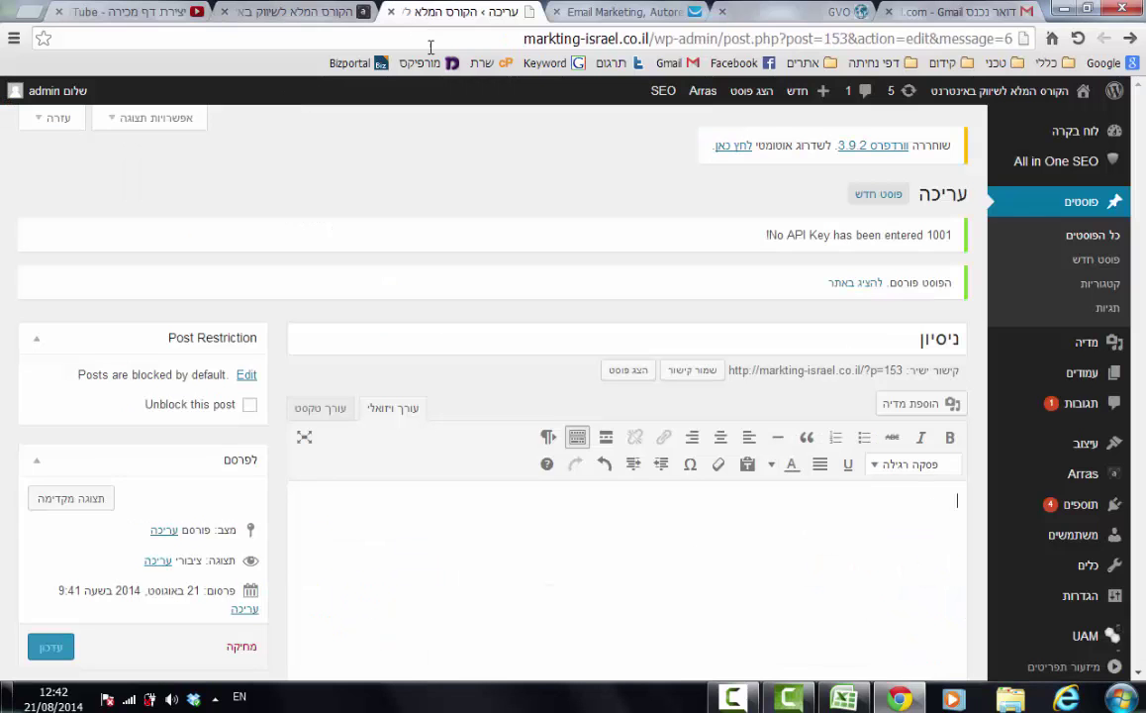
# Paste the YouTube embed code into the HTML source of the "ניסיון" post, then add blank lines below the video in the visual editor.
pyautogui.click(460, 10)
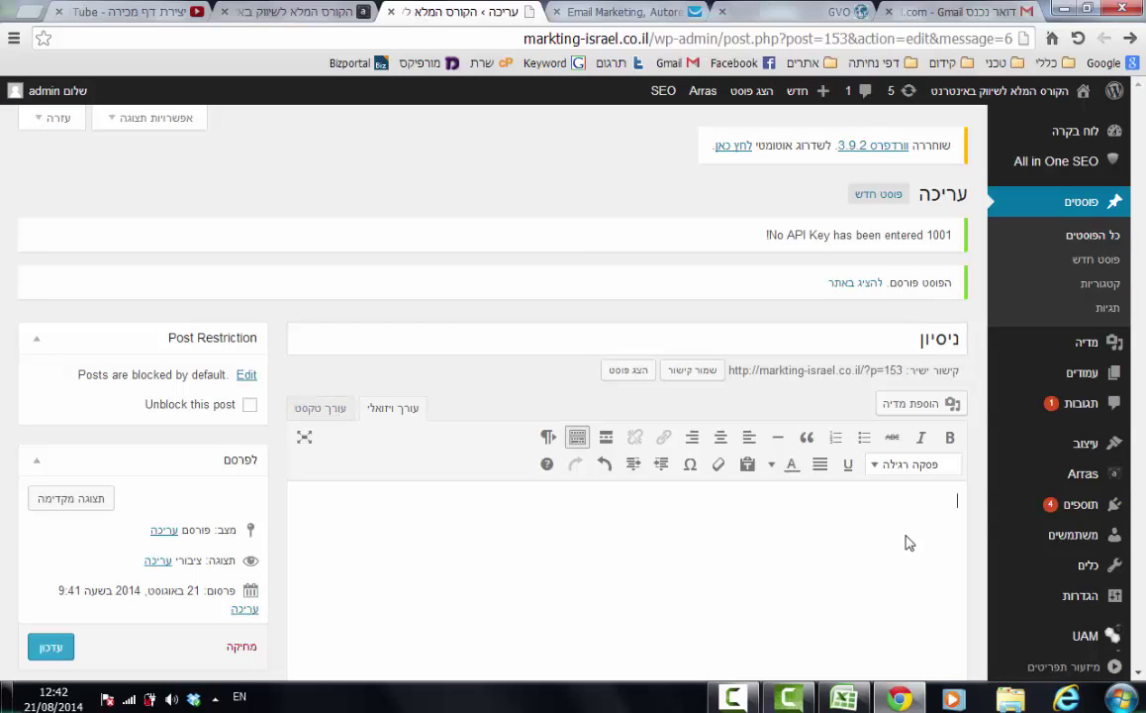
pyautogui.click(322, 407)
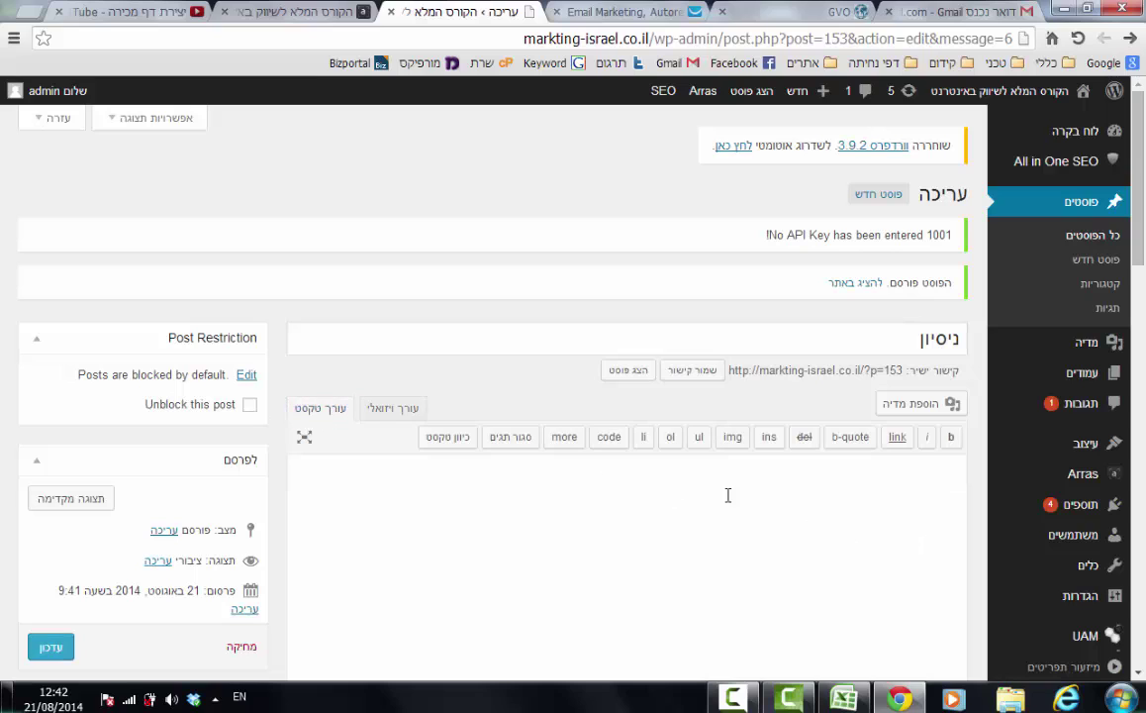
pyautogui.write('<iframe width="560" height="315" src="//www.youtube.com/embed/rkGnCzwsf1s?list=UUG3AIAUras265oEOYQvBLow" frameborder="0" allowfullscreen></iframe>')
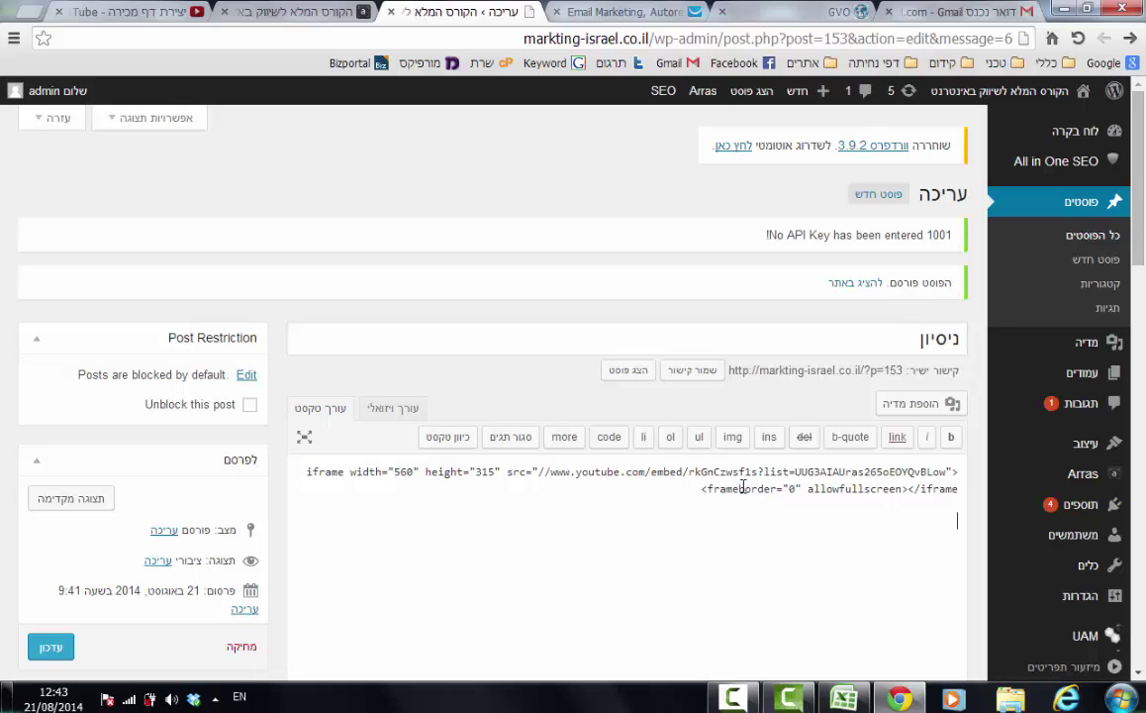
pyautogui.click(400, 418)
pyautogui.scroll(-4, 547, 529)
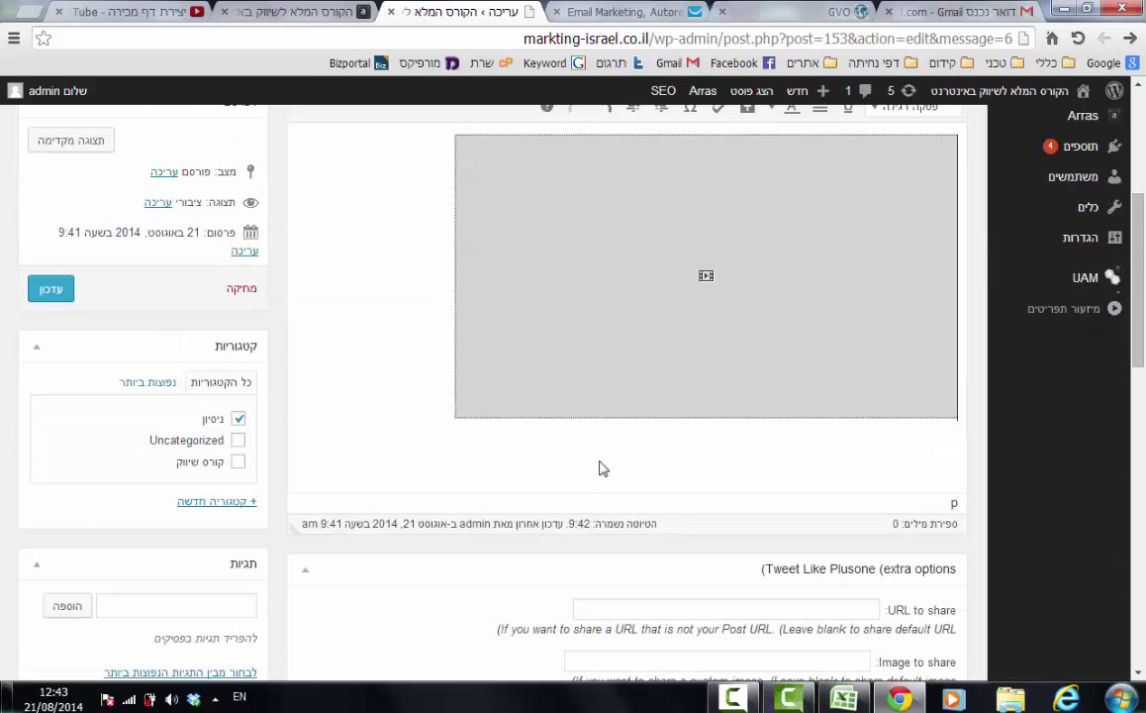
pyautogui.press('Return')
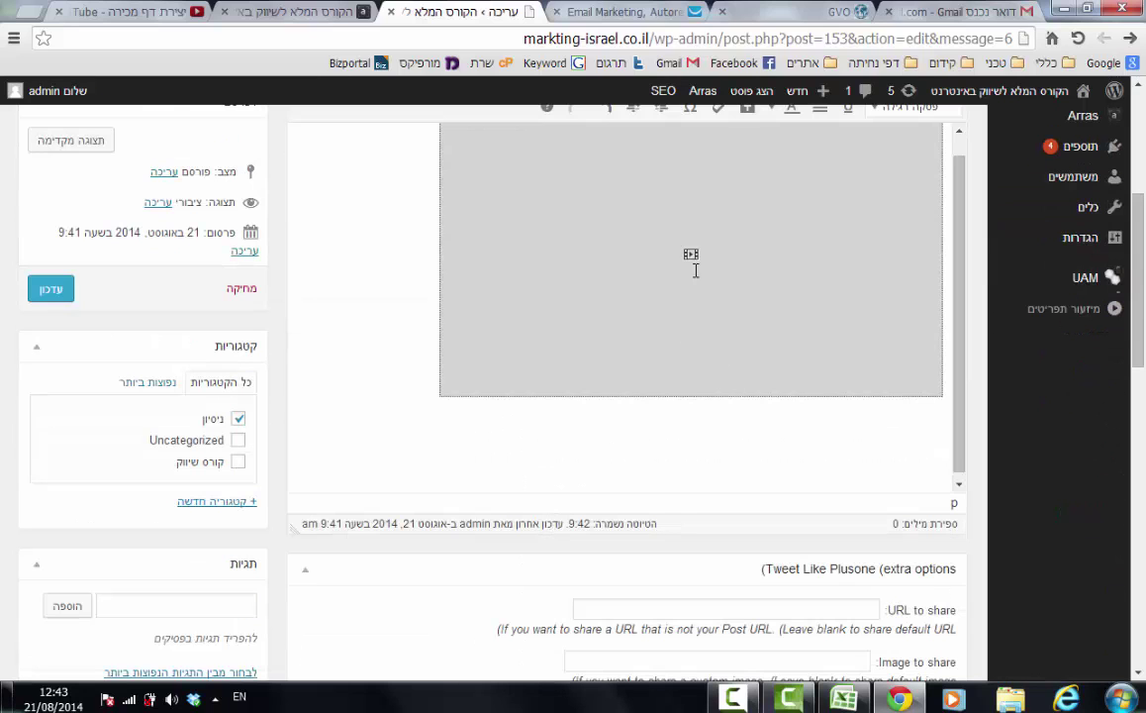
# In GVO, display the HTML code of the "ebay course" form, copy all of it and close the code window.
pyautogui.click(842, 11)
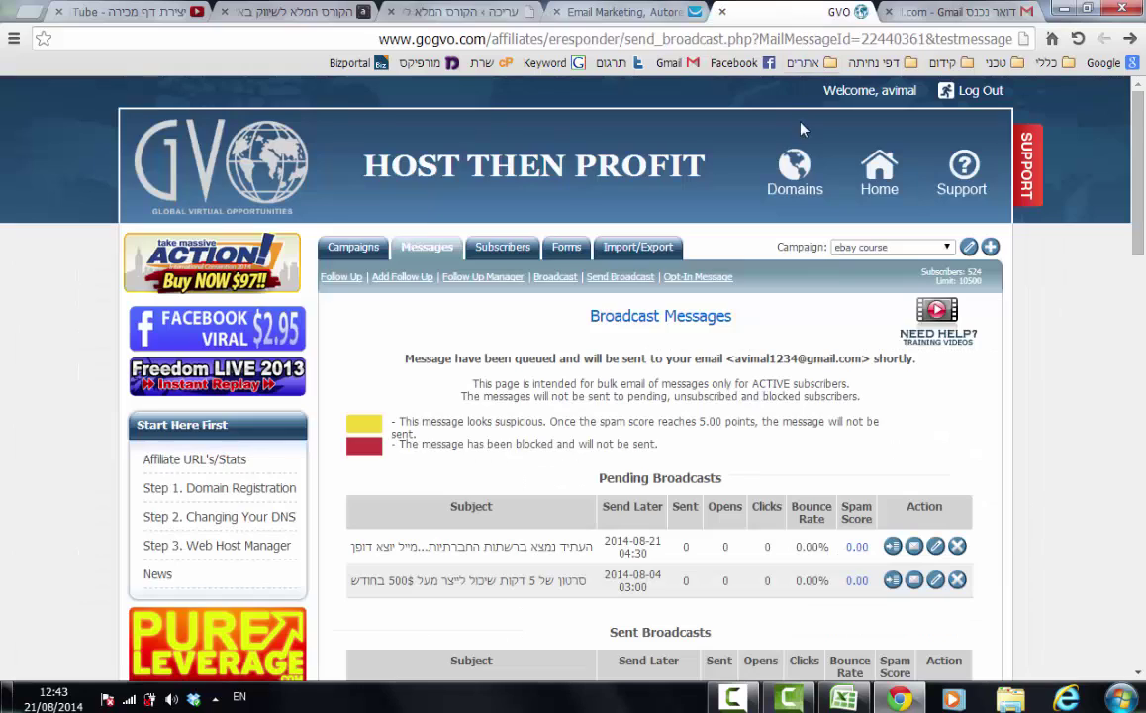
pyautogui.click(567, 248)
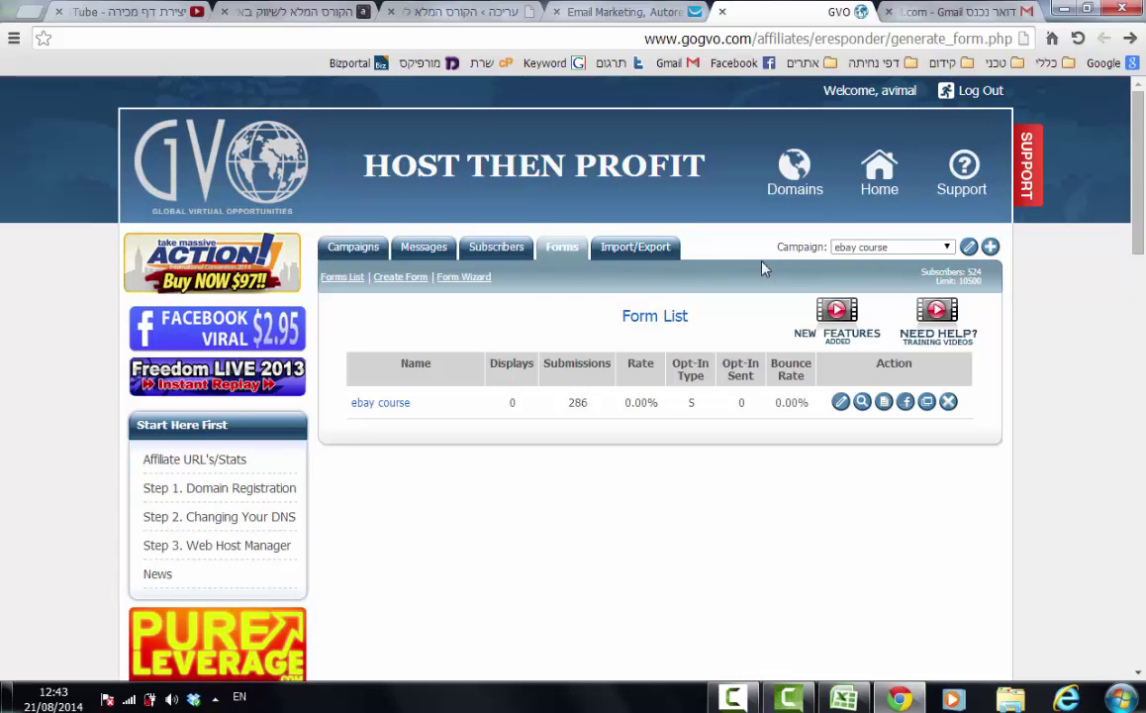
pyautogui.click(885, 402)
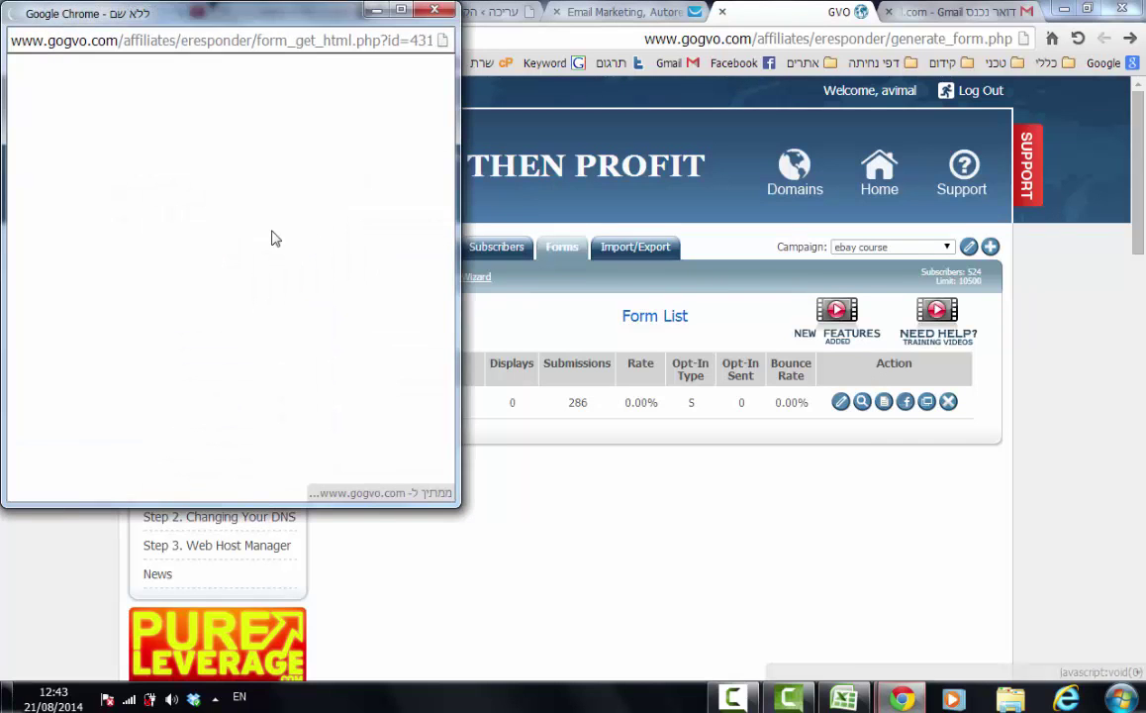
pyautogui.hotkey('ctrl', 'a')
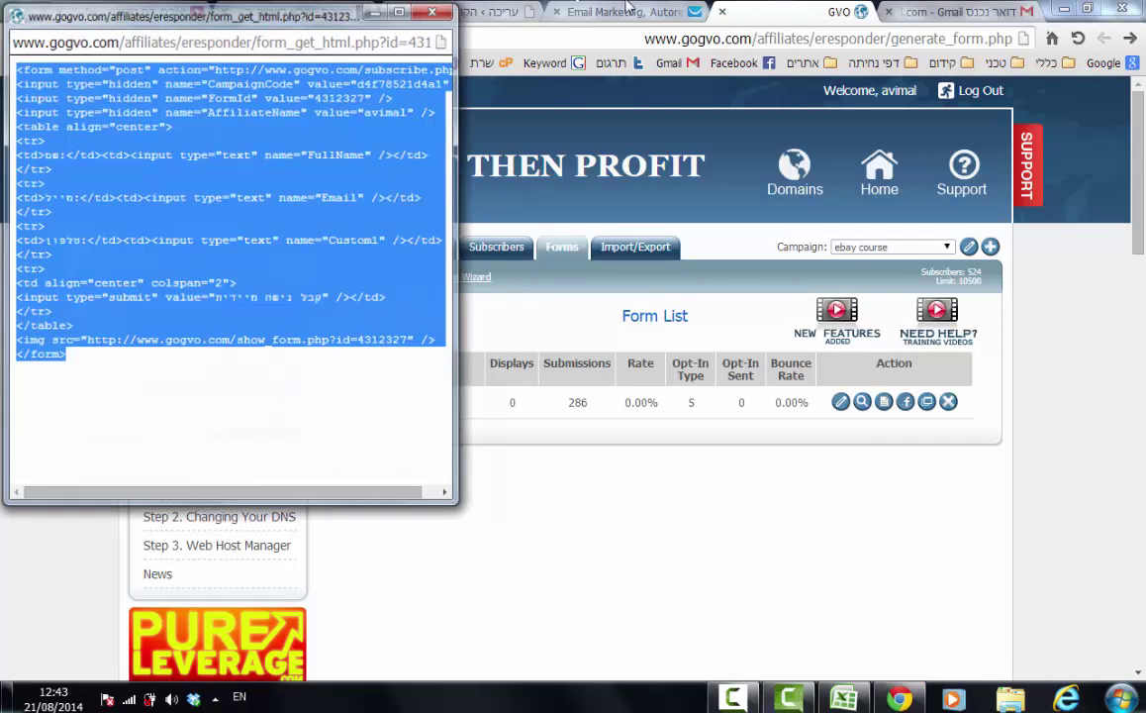
pyautogui.click(435, 10)
# Paste the sign-up form code below the video in the "ניסיון" post's HTML source and check it in the visual editor.
pyautogui.click(485, 13)
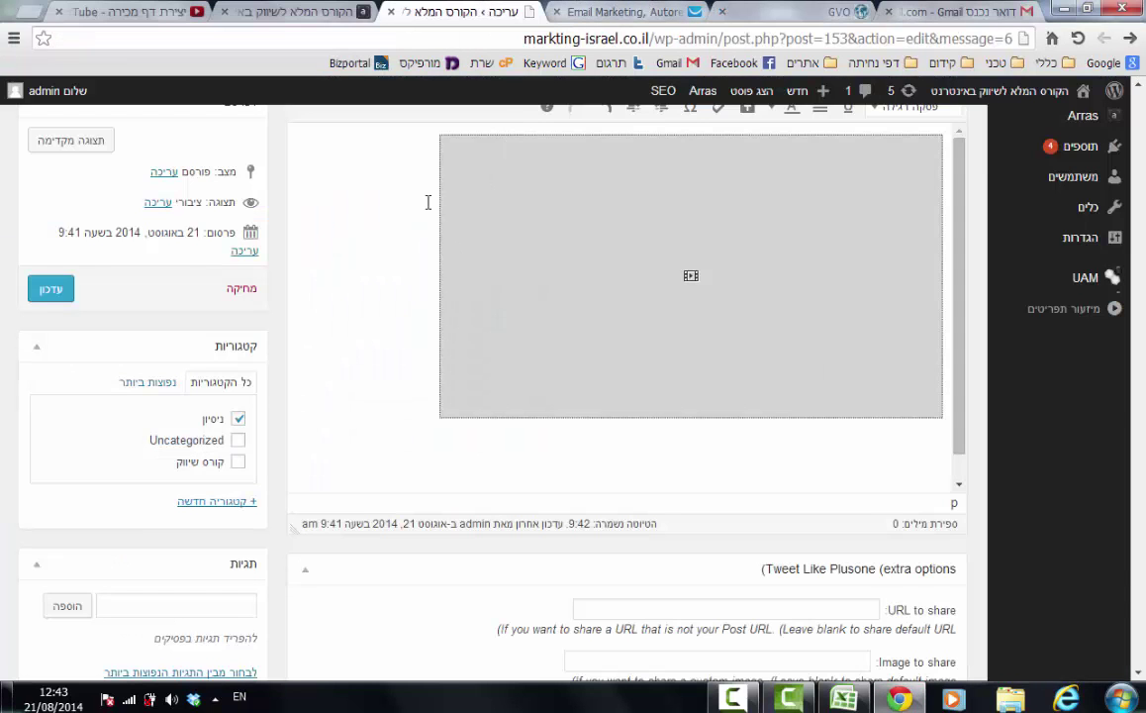
pyautogui.scroll(3, 428, 202)
pyautogui.click(337, 412)
pyautogui.scroll(-2, 547, 436)
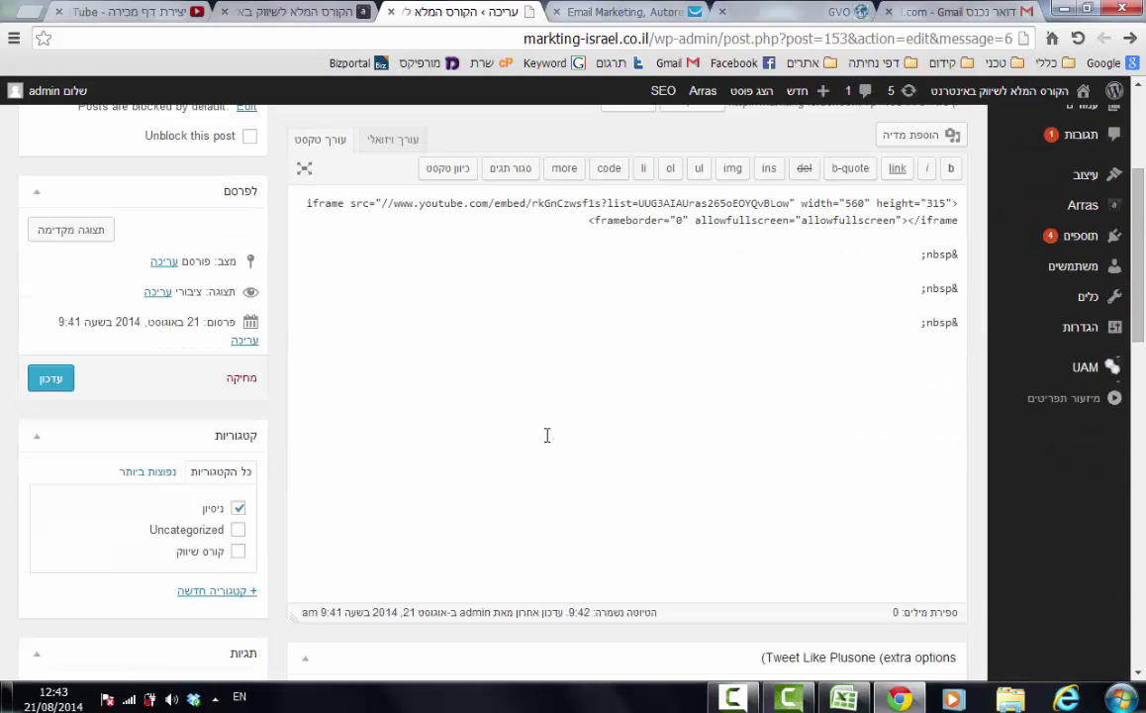
pyautogui.hotkey('ctrl', 'v')
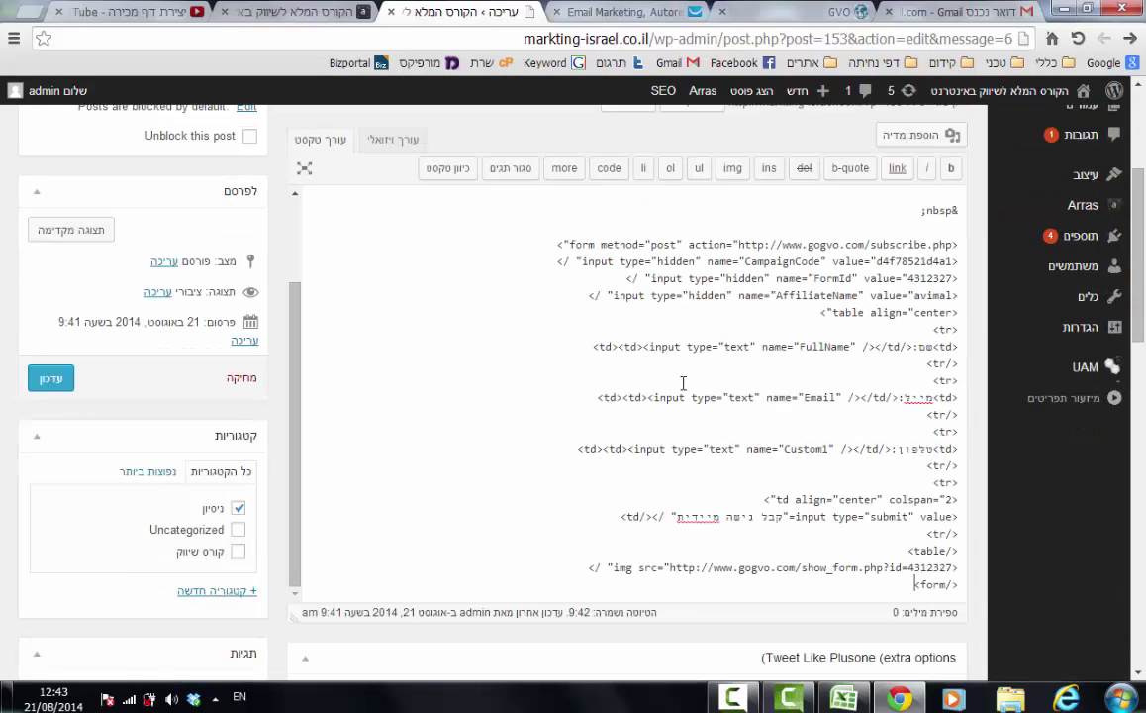
pyautogui.scroll(2, 476, 312)
pyautogui.click(396, 230)
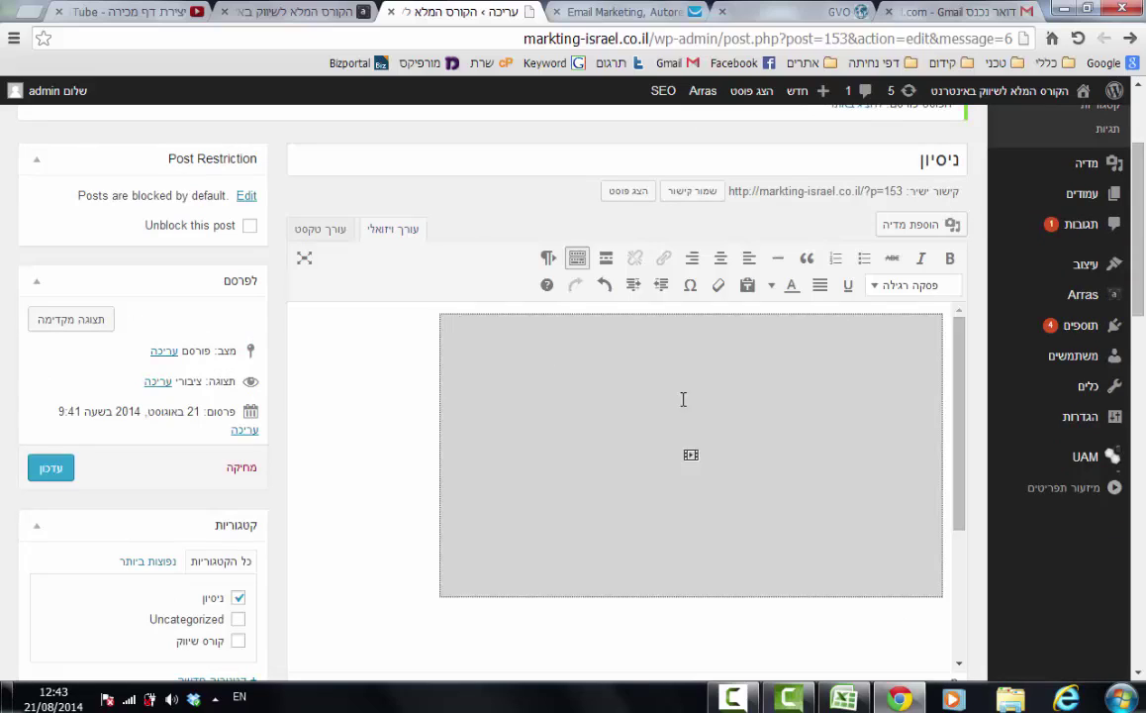
pyautogui.scroll(-3, 683, 399)
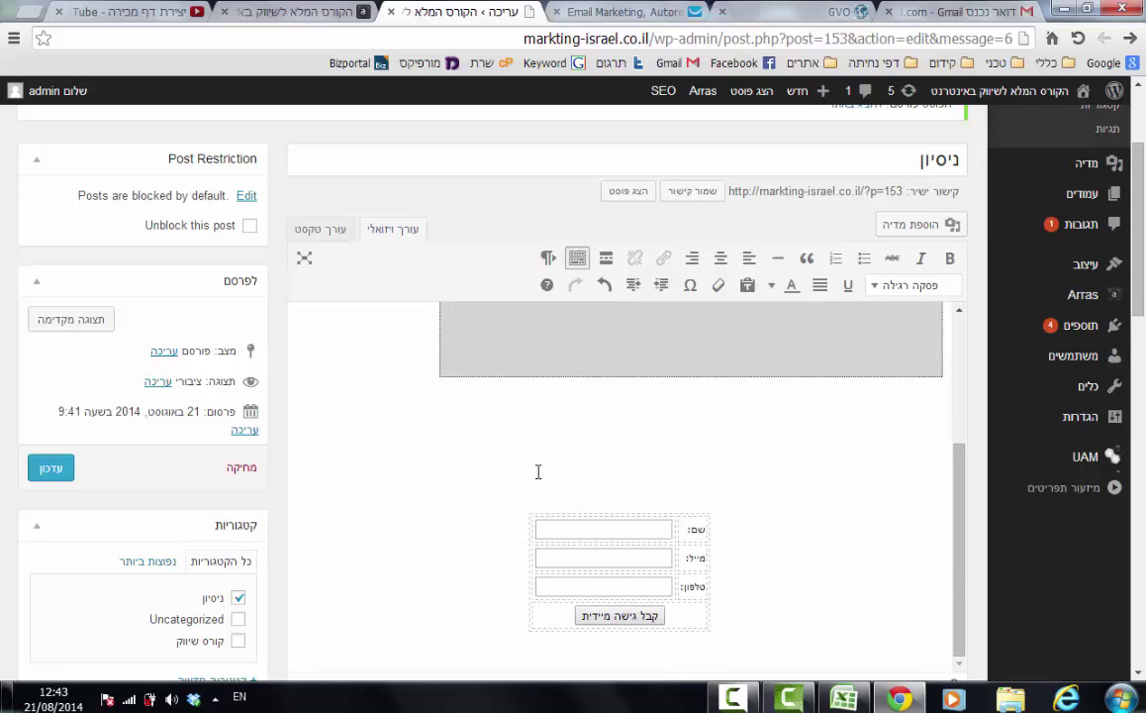
# Update the "ניסיון" post and open its live page in a new browser tab.
pyautogui.scroll(2, 538, 471)
pyautogui.click(61, 469)
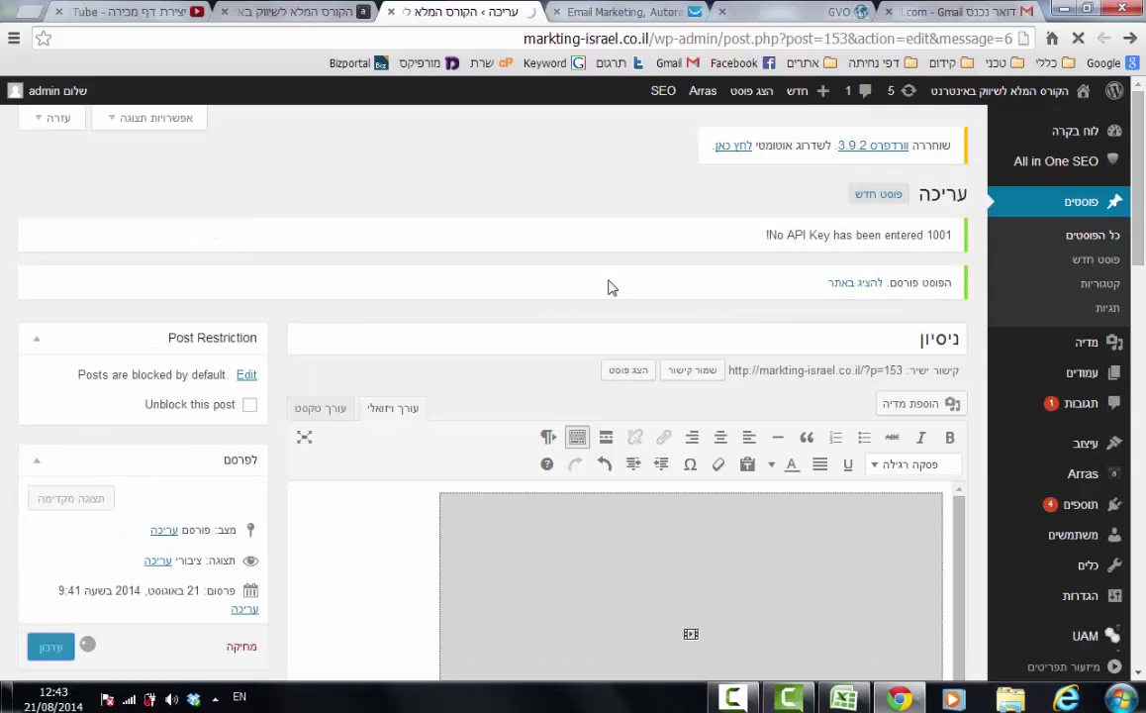
pyautogui.click(312, 8)
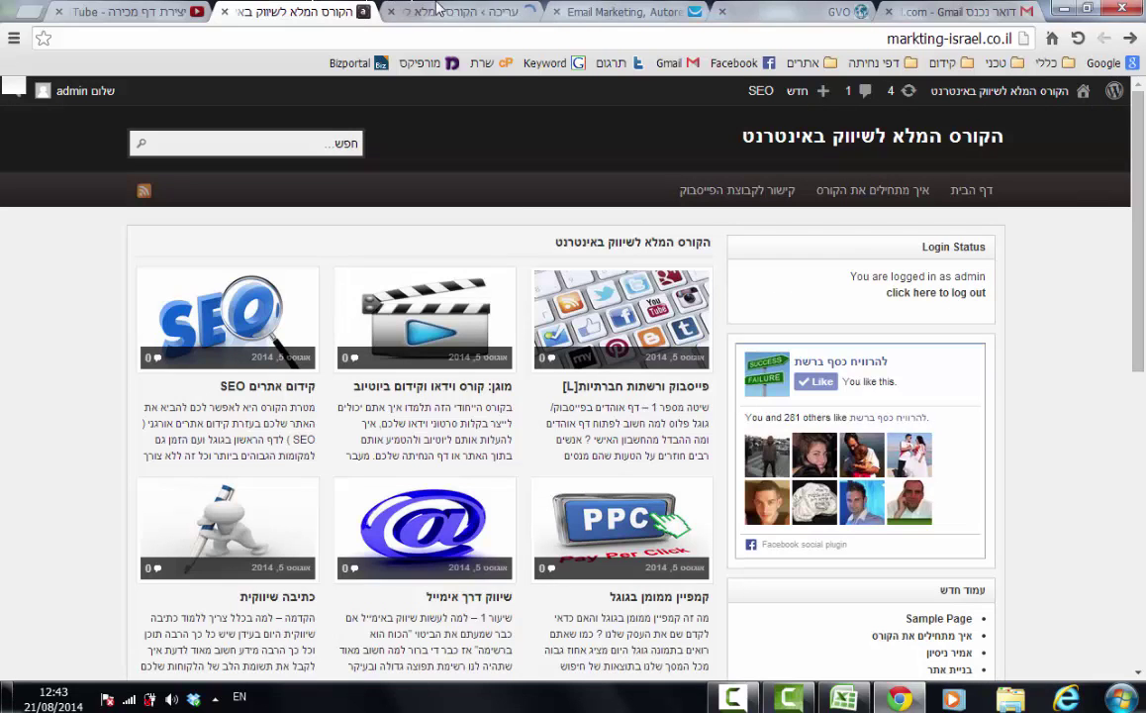
pyautogui.click(436, 8)
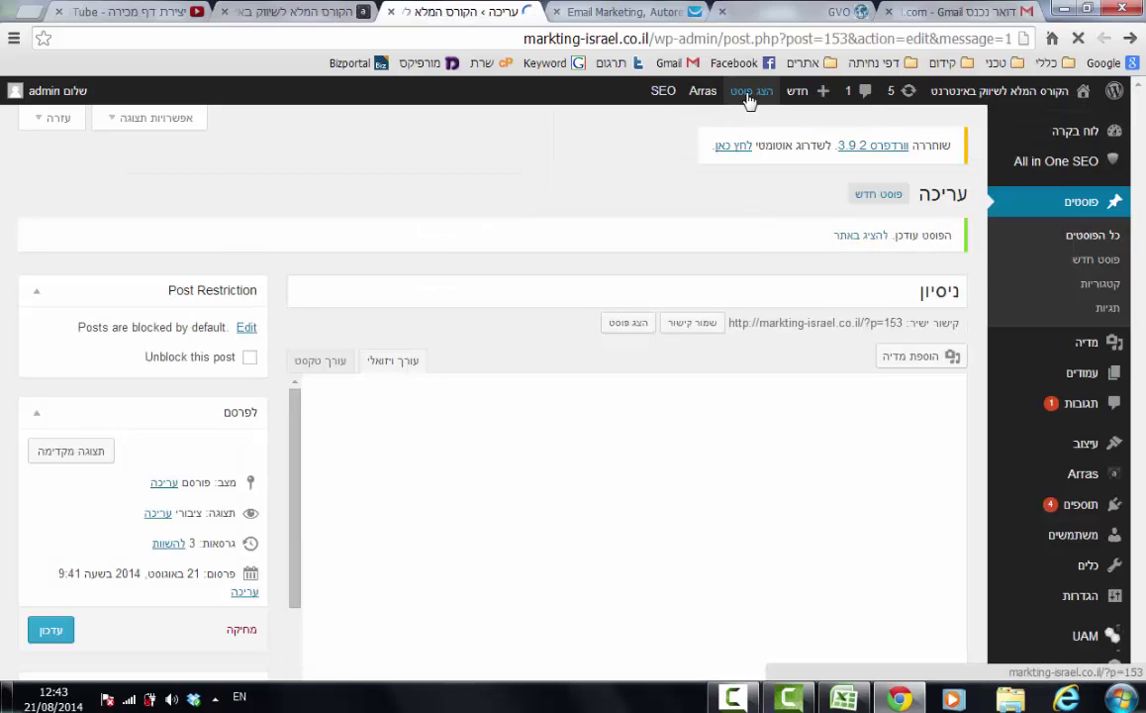
pyautogui.rightClick(744, 96)
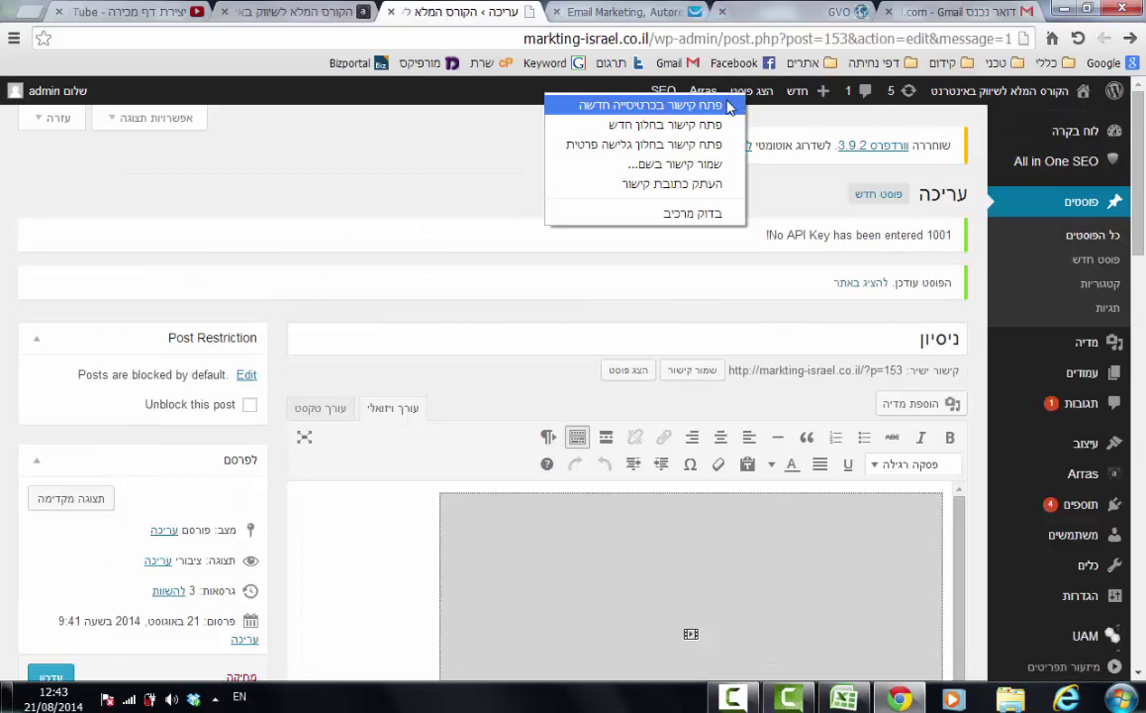
pyautogui.click(663, 106)
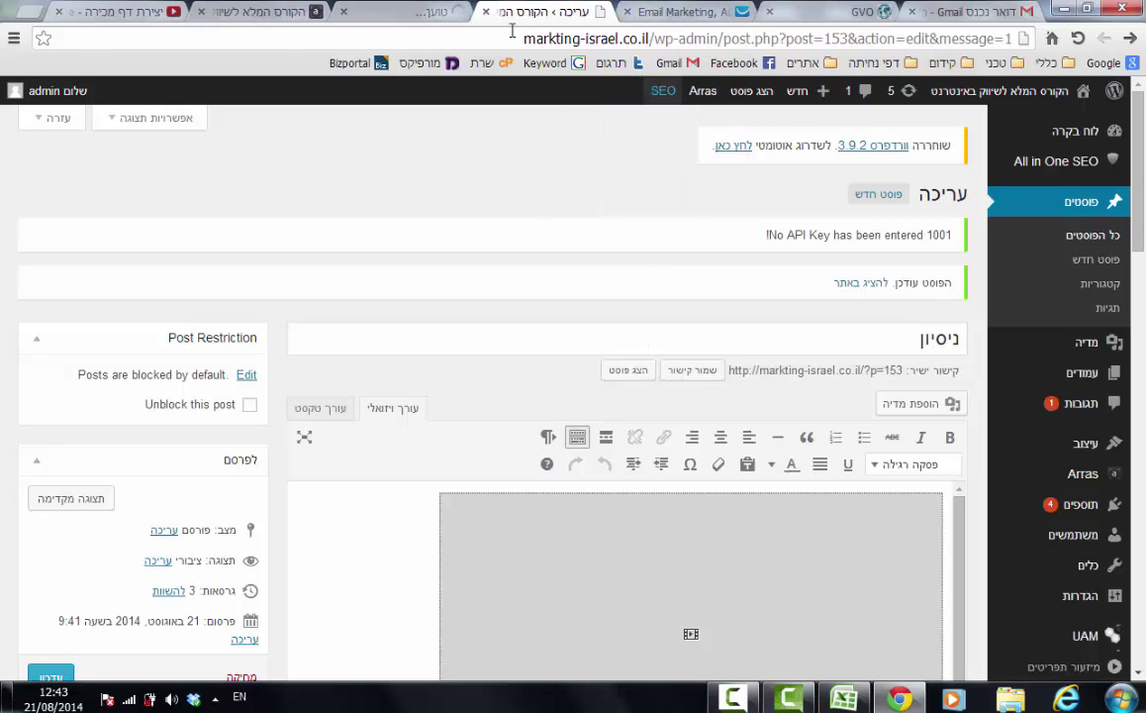
pyautogui.click(406, 12)
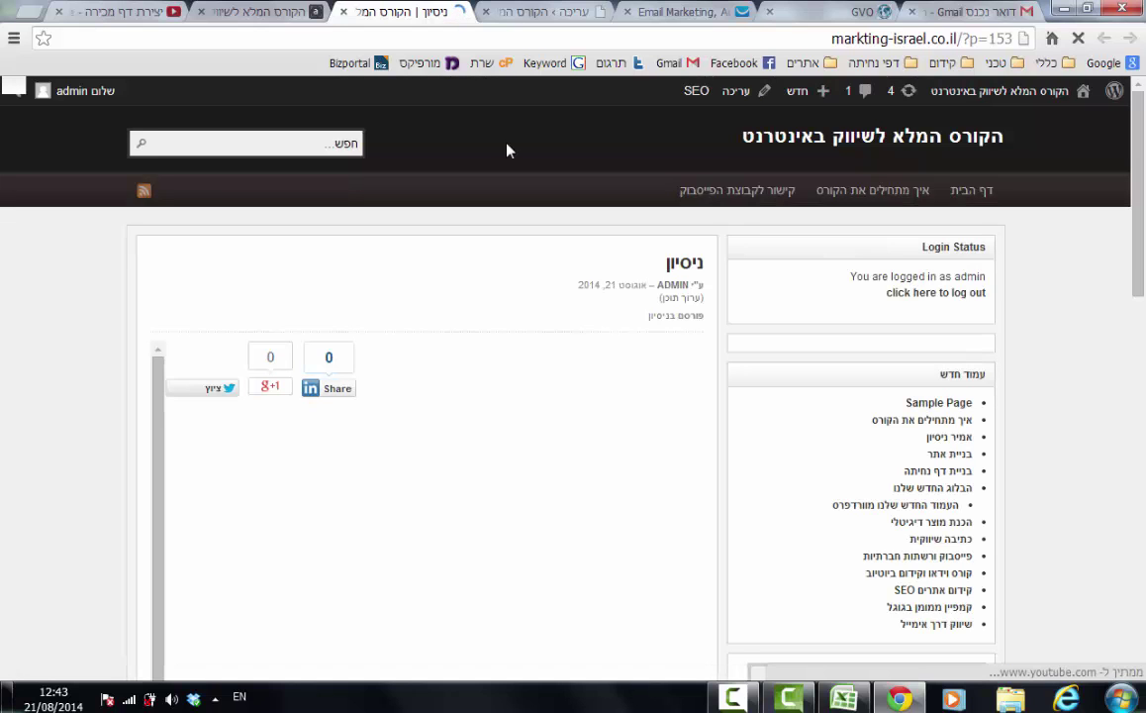
# Test playback of the embedded video on the live "ניסיון" post, pause it and check the sign-up form below it.
pyautogui.scroll(-2, 551, 303)
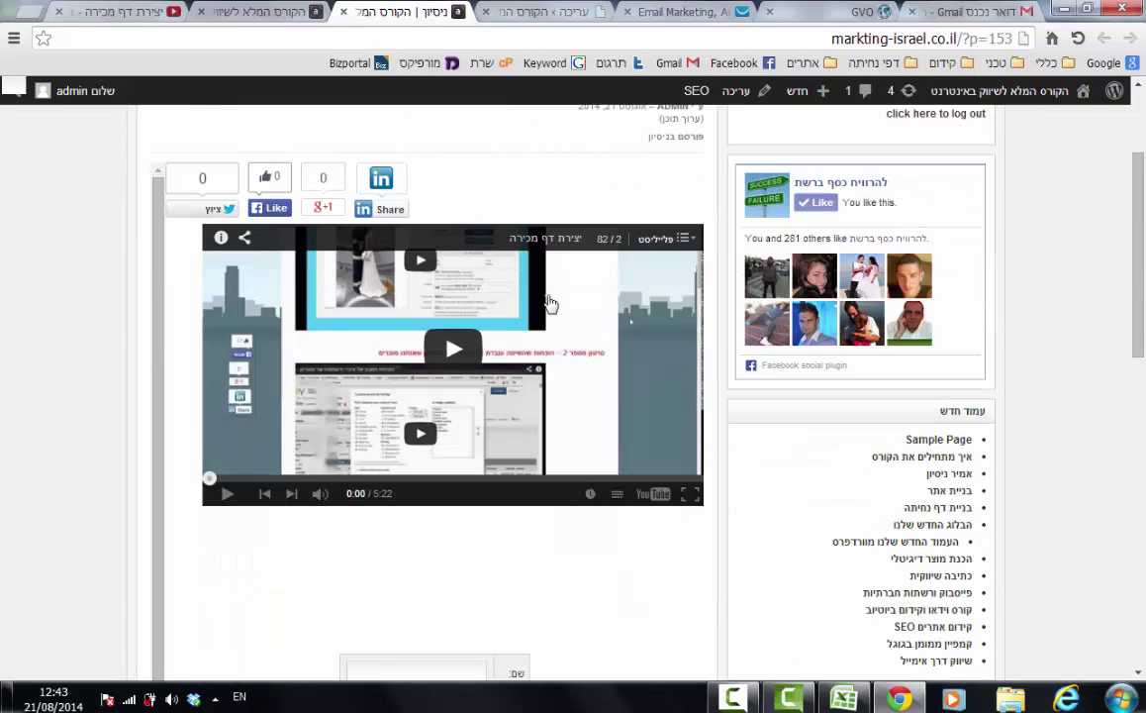
pyautogui.click(458, 351)
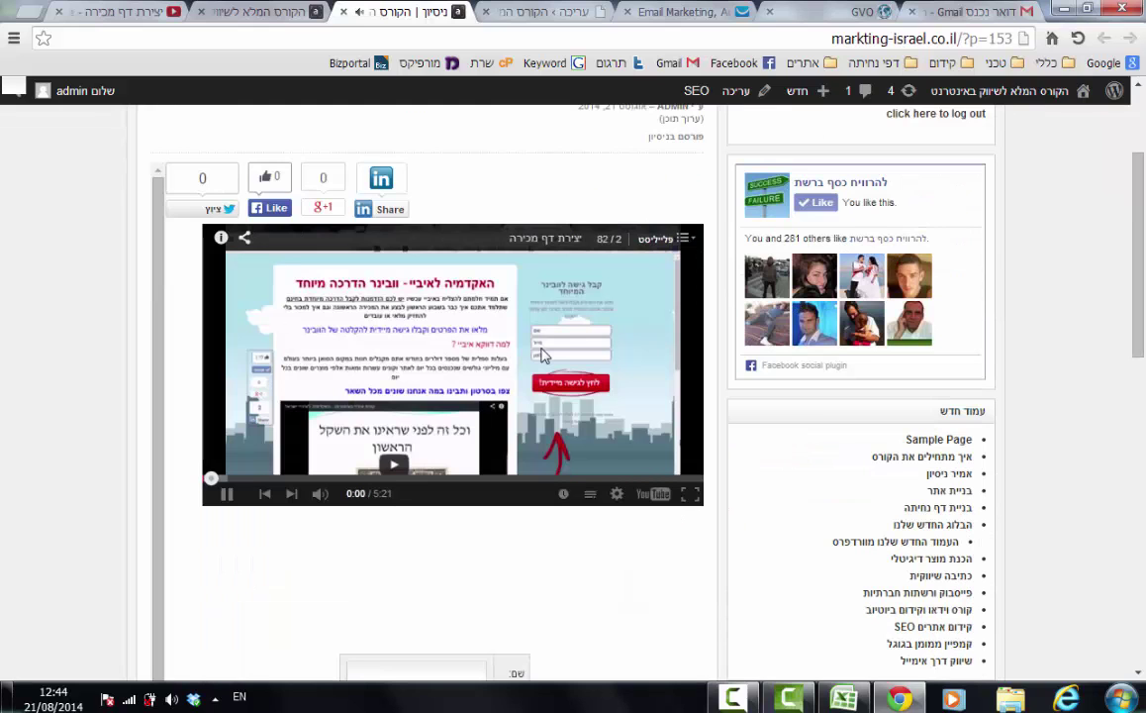
pyautogui.click(536, 355)
pyautogui.scroll(-3, 533, 361)
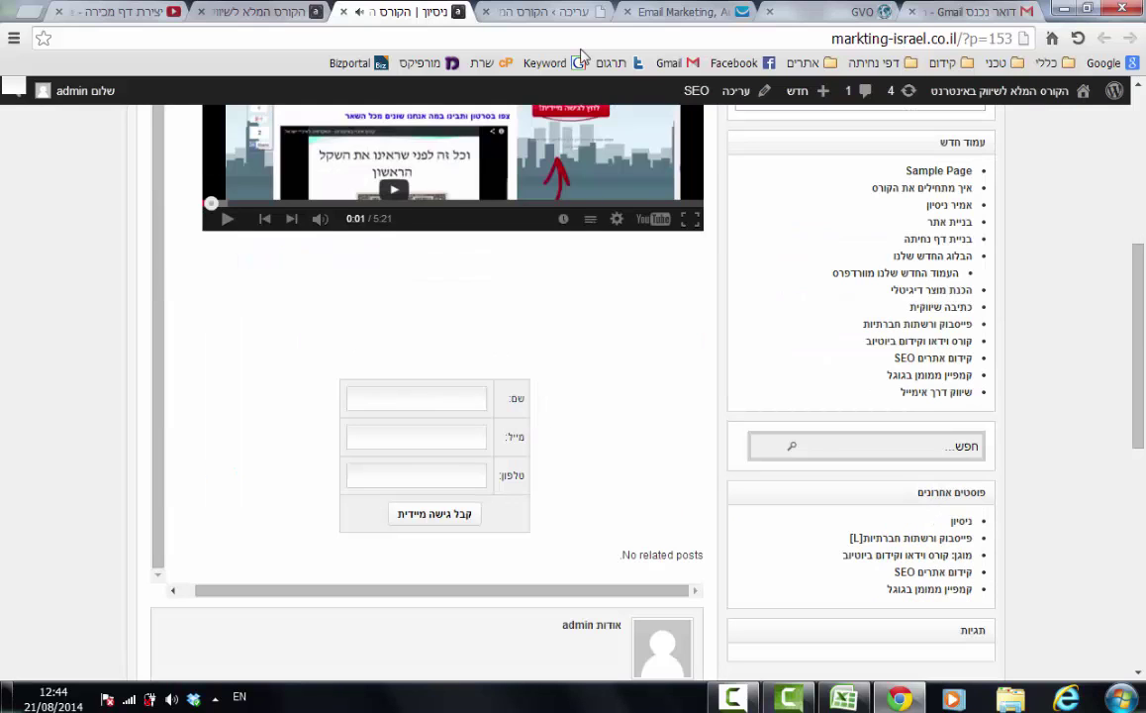
pyautogui.scroll(5, 495, 119)
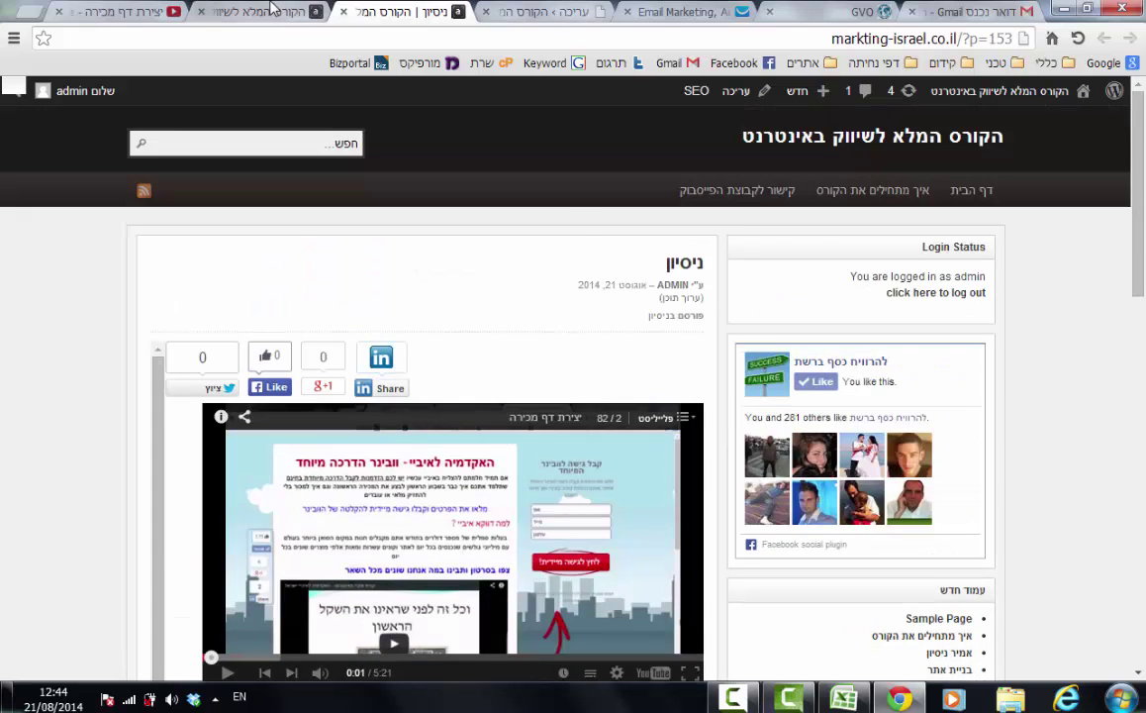
# Return to the "ניסיון" post editor and enter a first name as text between the video and the sign-up form.
pyautogui.click(272, 10)
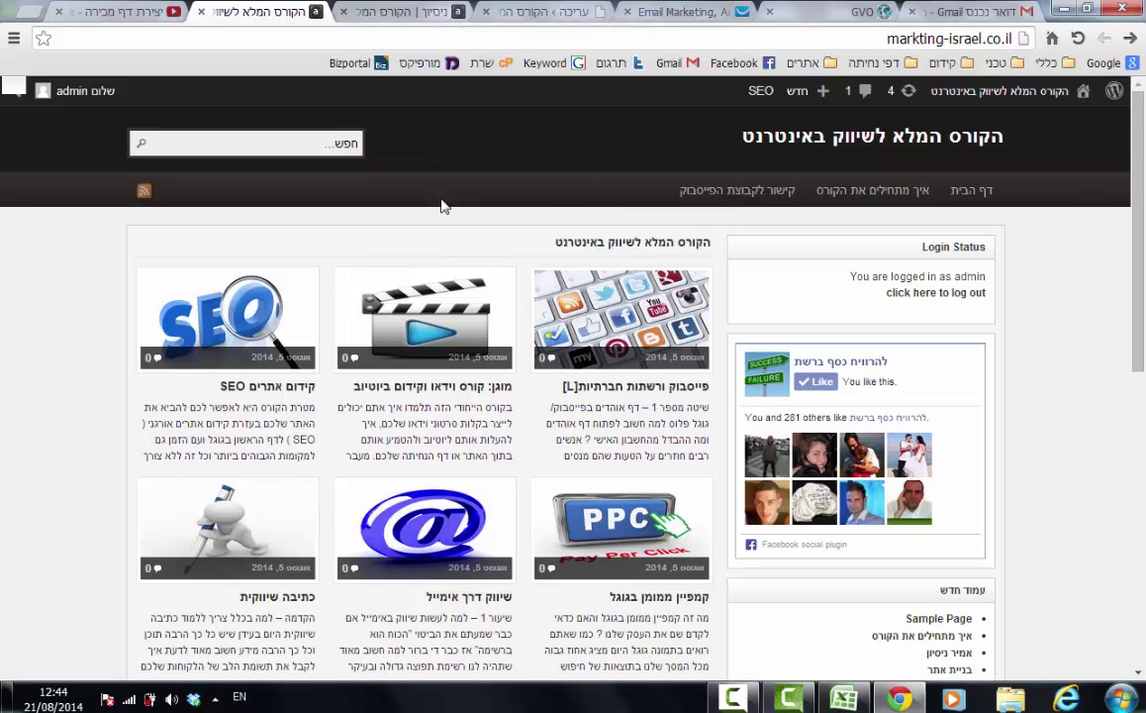
pyautogui.click(414, 10)
pyautogui.click(551, 10)
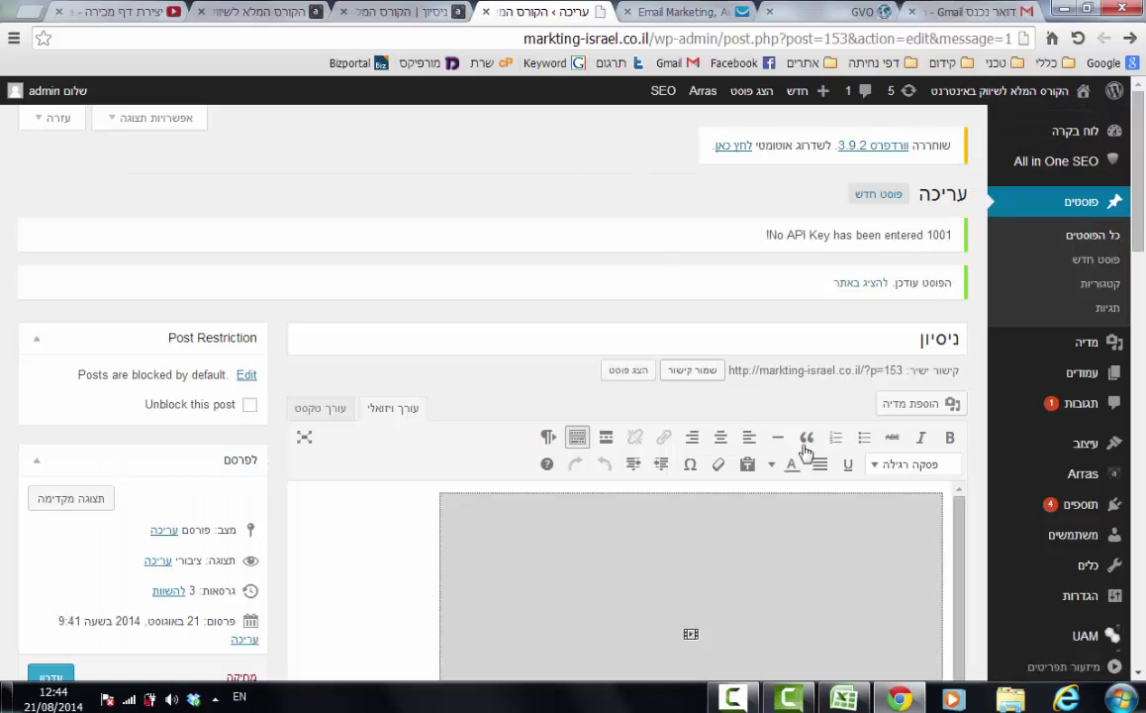
pyautogui.scroll(-2, 656, 509)
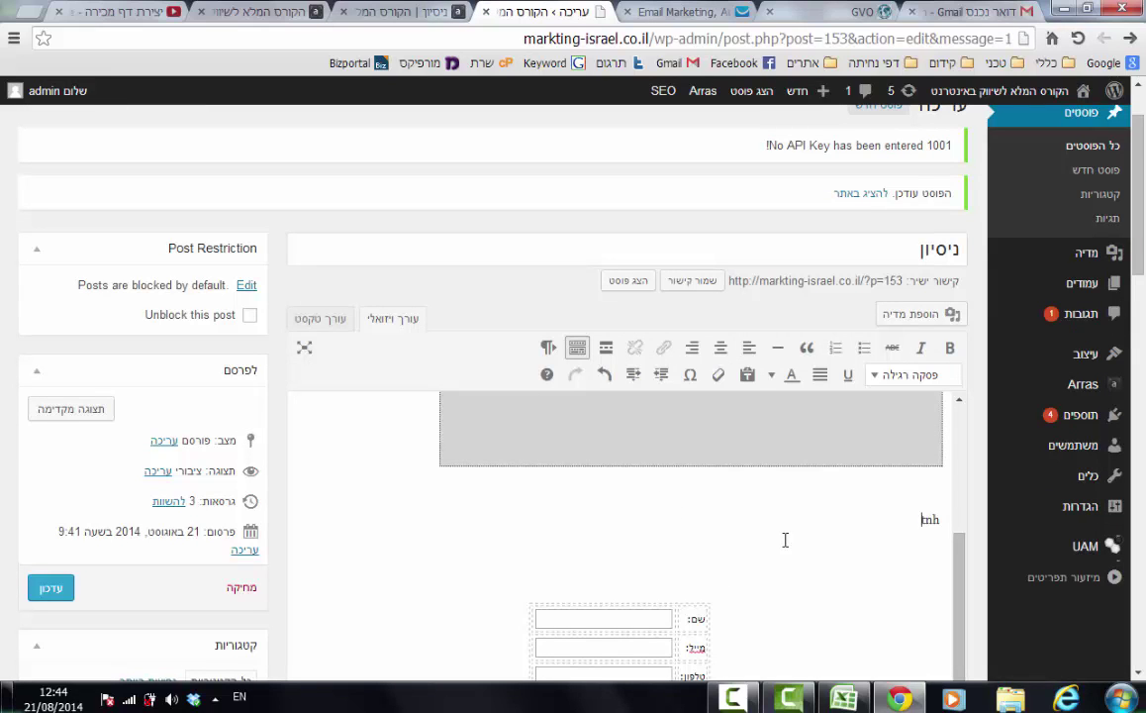
pyautogui.doubleClick(931, 520)
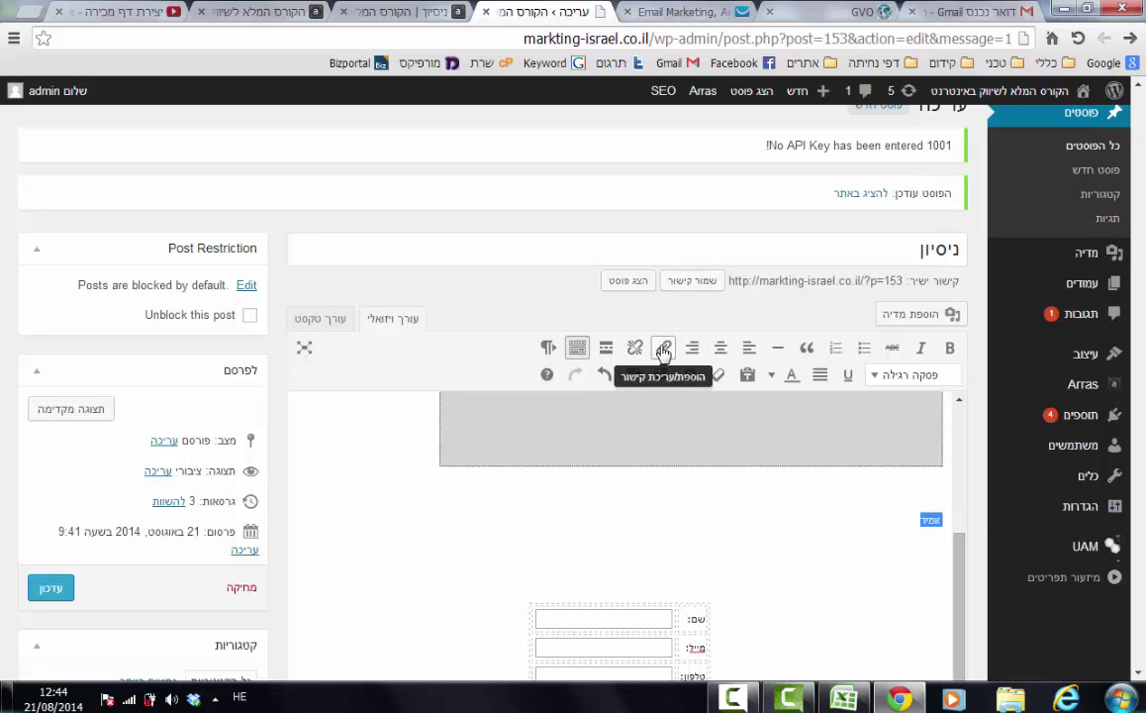
pyautogui.click(664, 352)
pyautogui.click(396, 12)
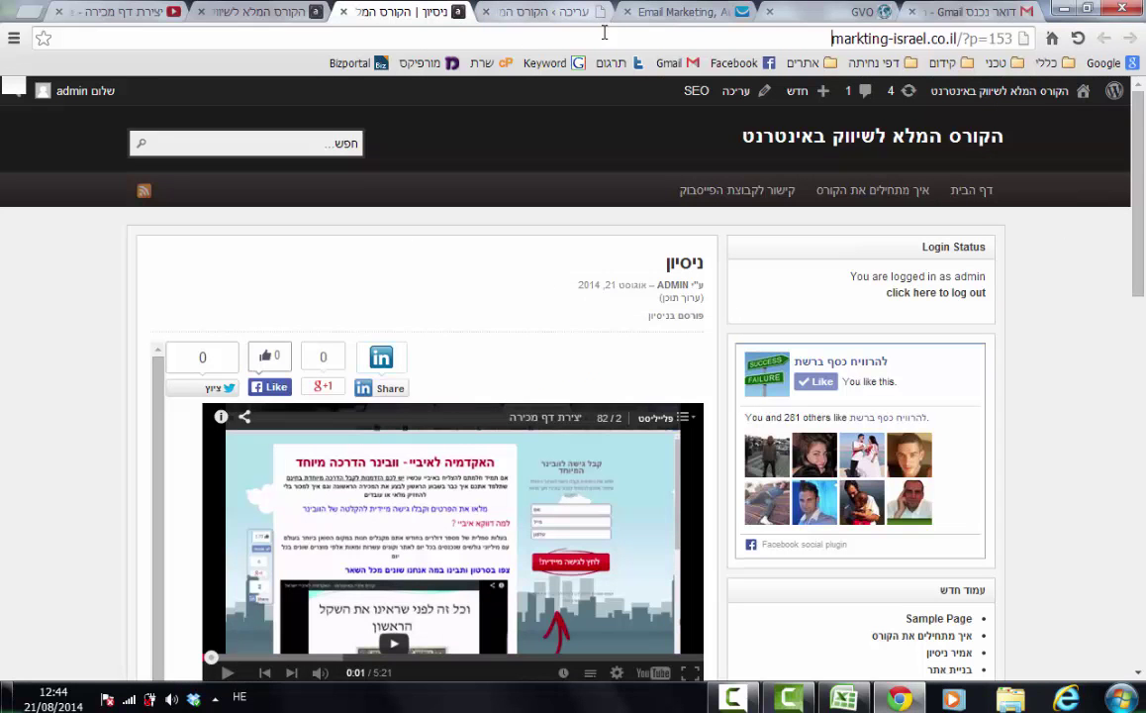
pyautogui.hotkey('ctrl', 'Tab')
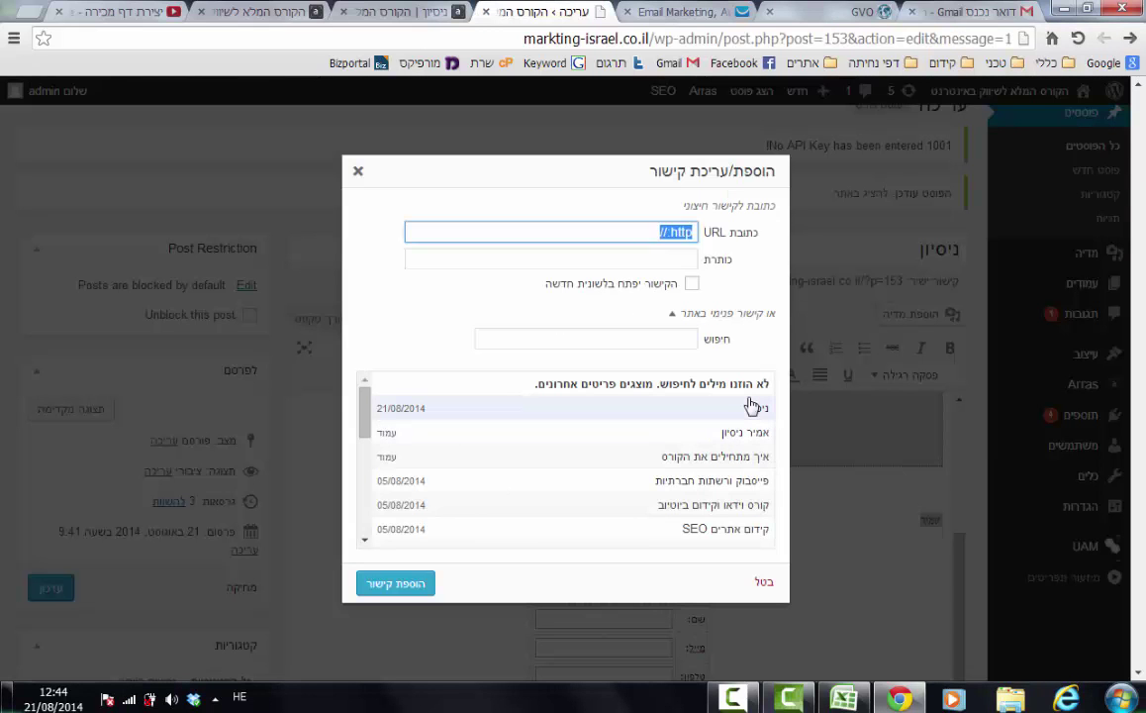
pyautogui.write('http://markting-israel.co.il/?p=153')
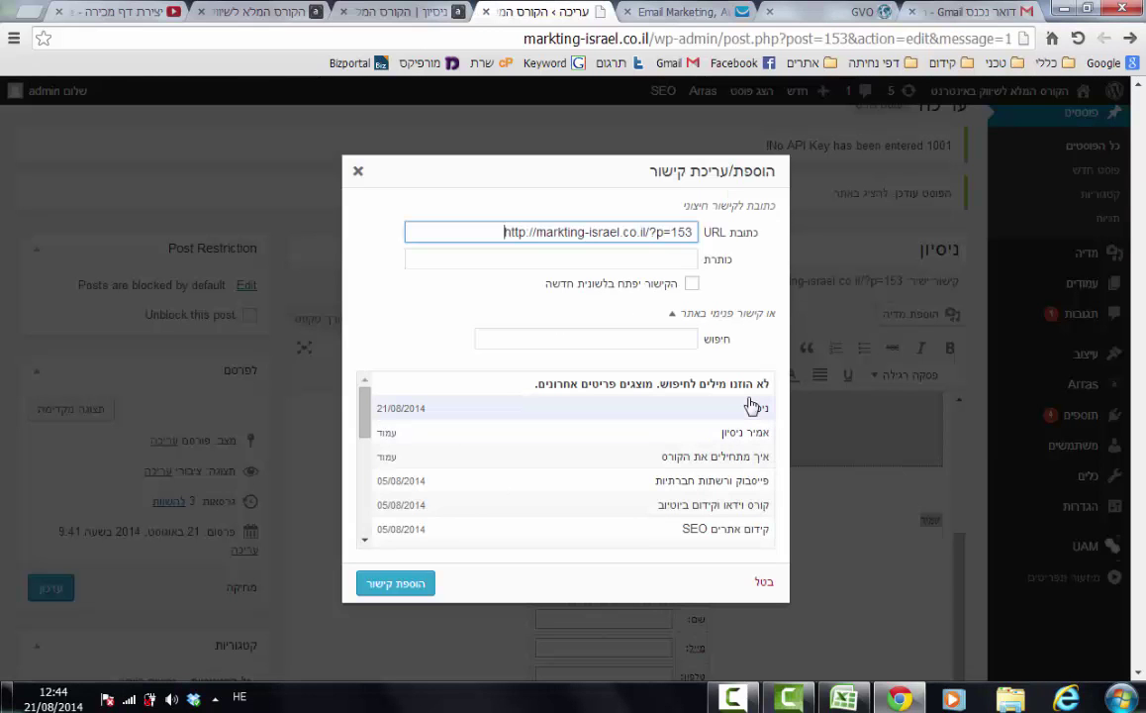
pyautogui.click(692, 284)
pyautogui.click(401, 584)
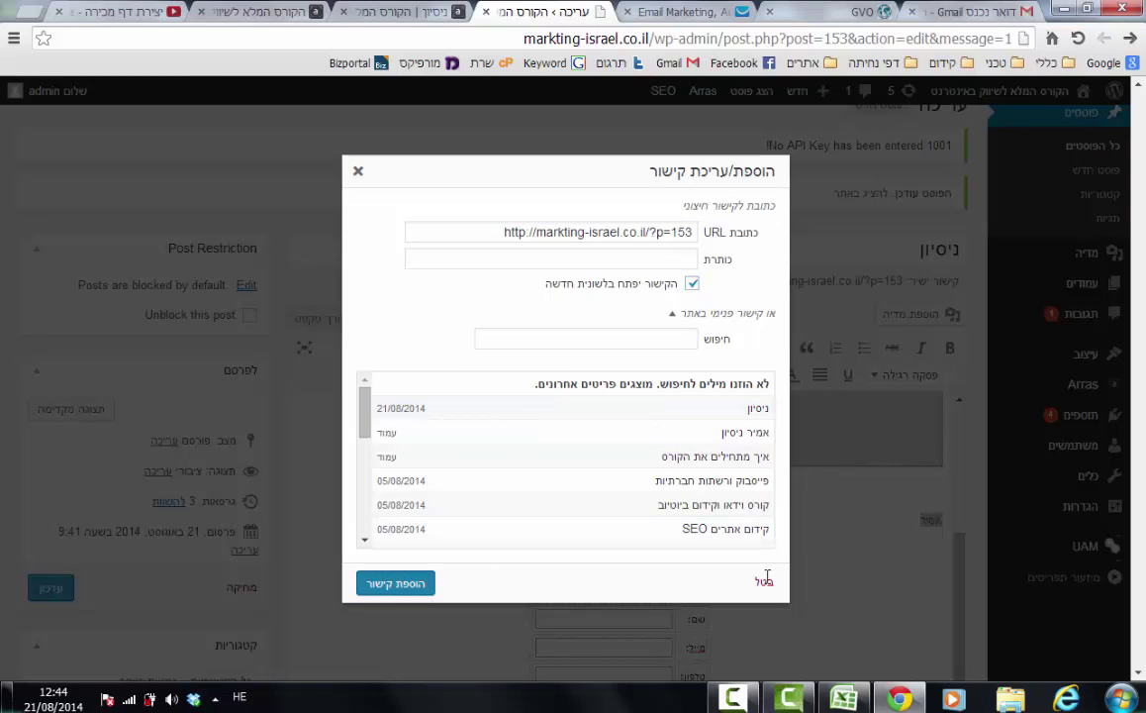
pyautogui.click(51, 588)
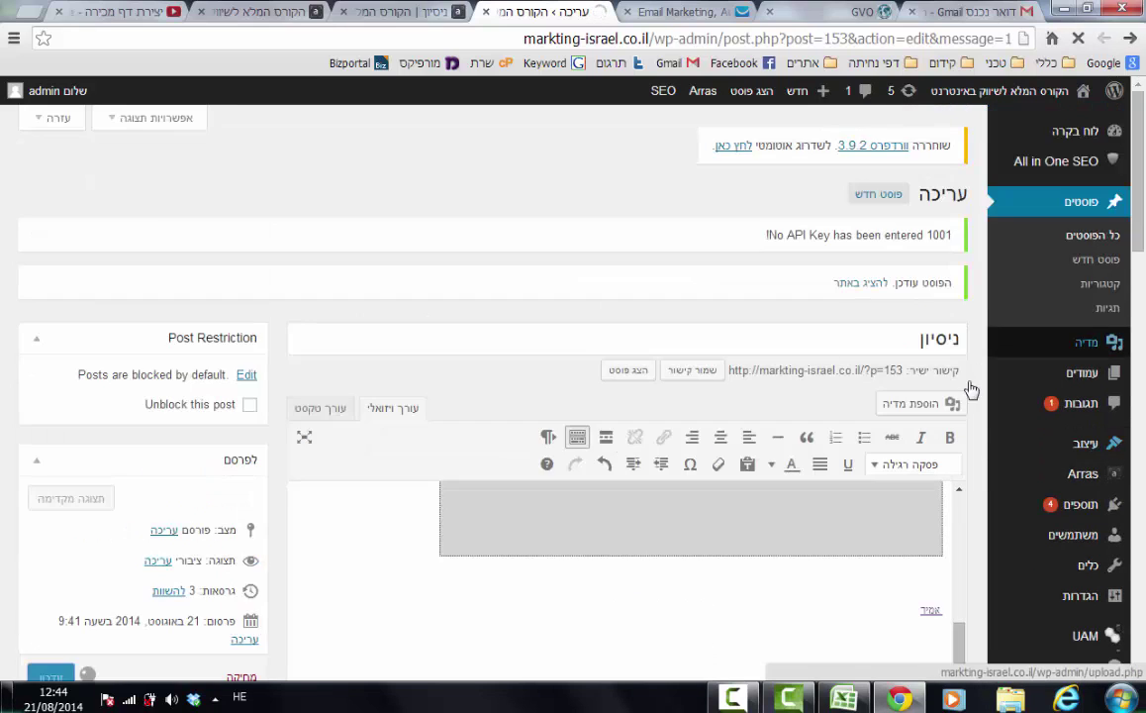
pyautogui.moveTo(971, 389)
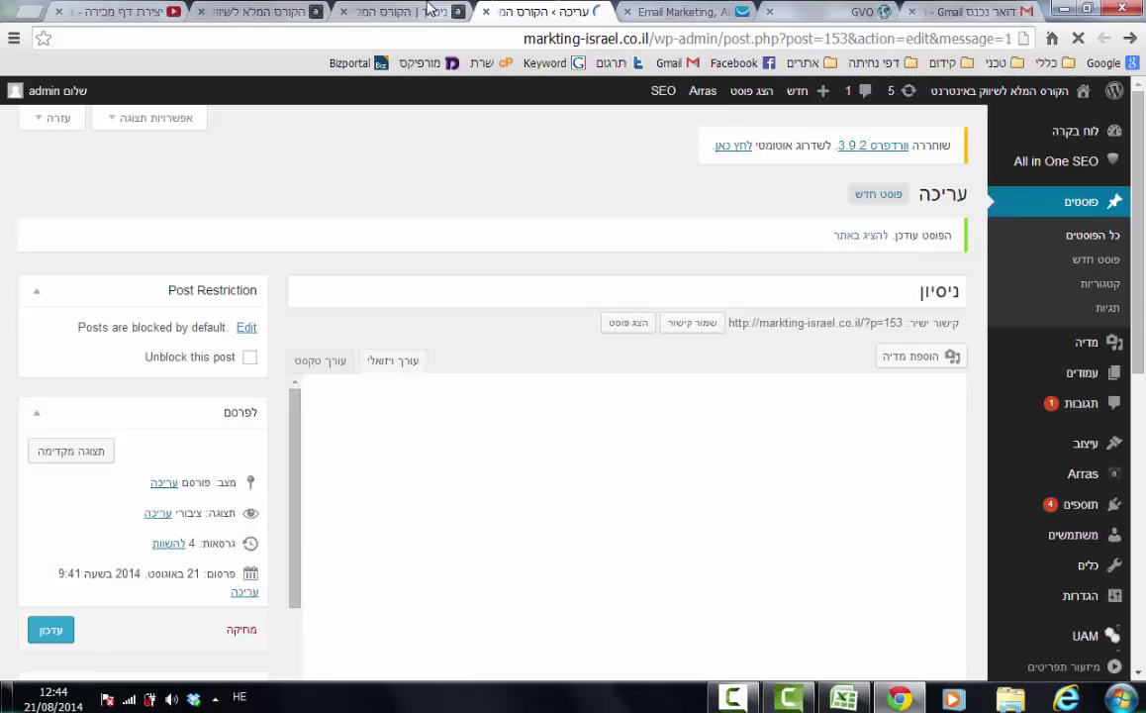
# Open the site's menu management screen and compare the "ראשי" menu with the navigation bar on the live post.
pyautogui.click(430, 10)
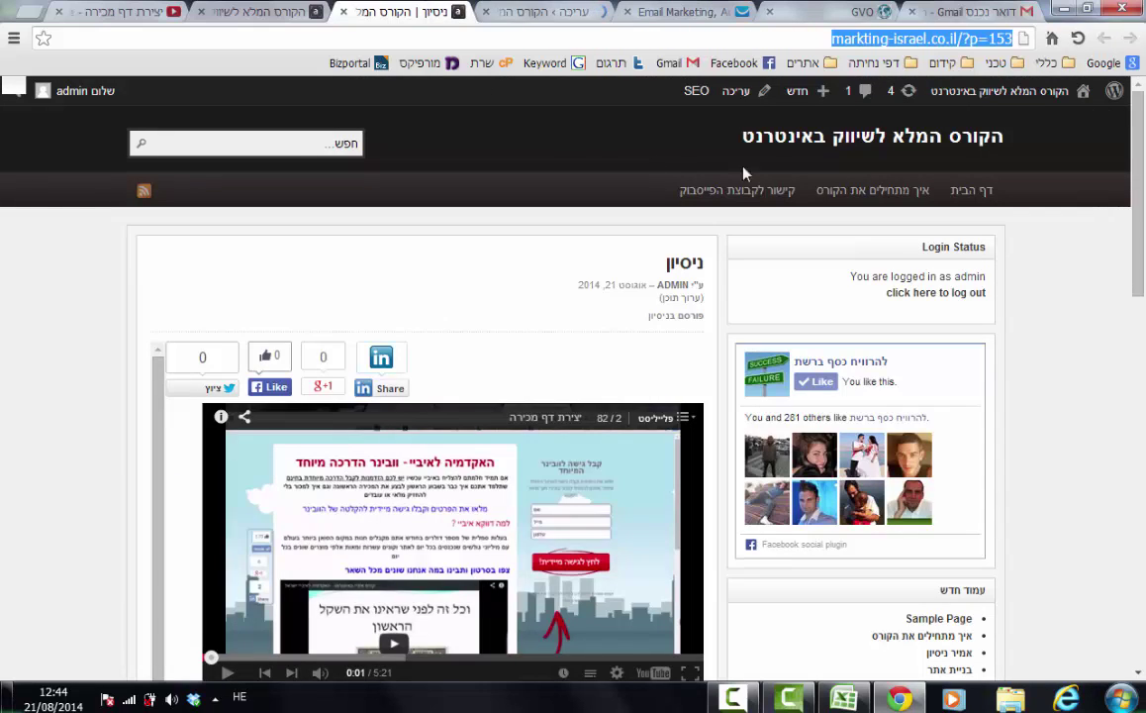
pyautogui.click(539, 11)
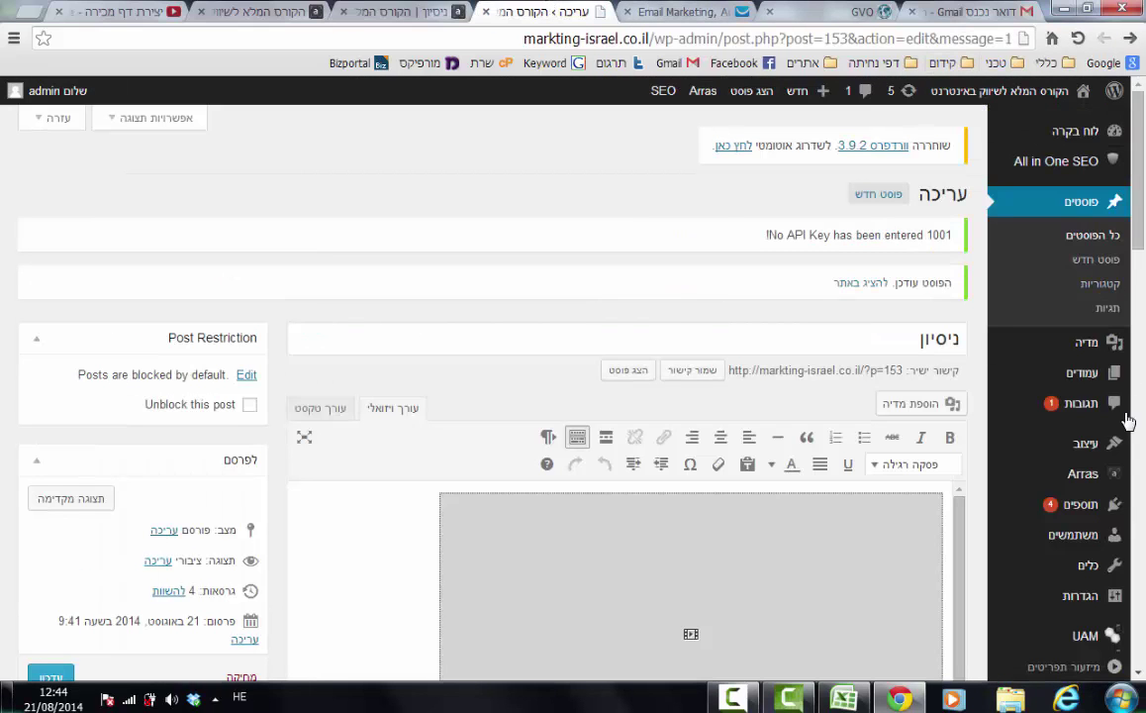
pyautogui.moveTo(1102, 449)
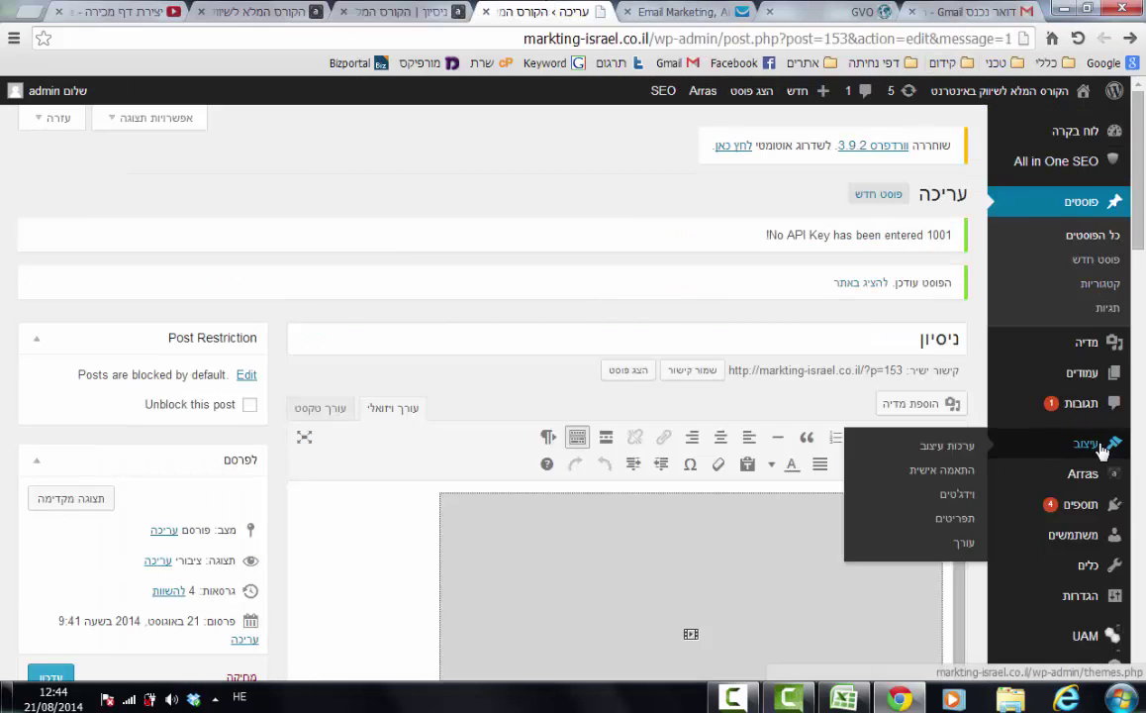
pyautogui.click(960, 544)
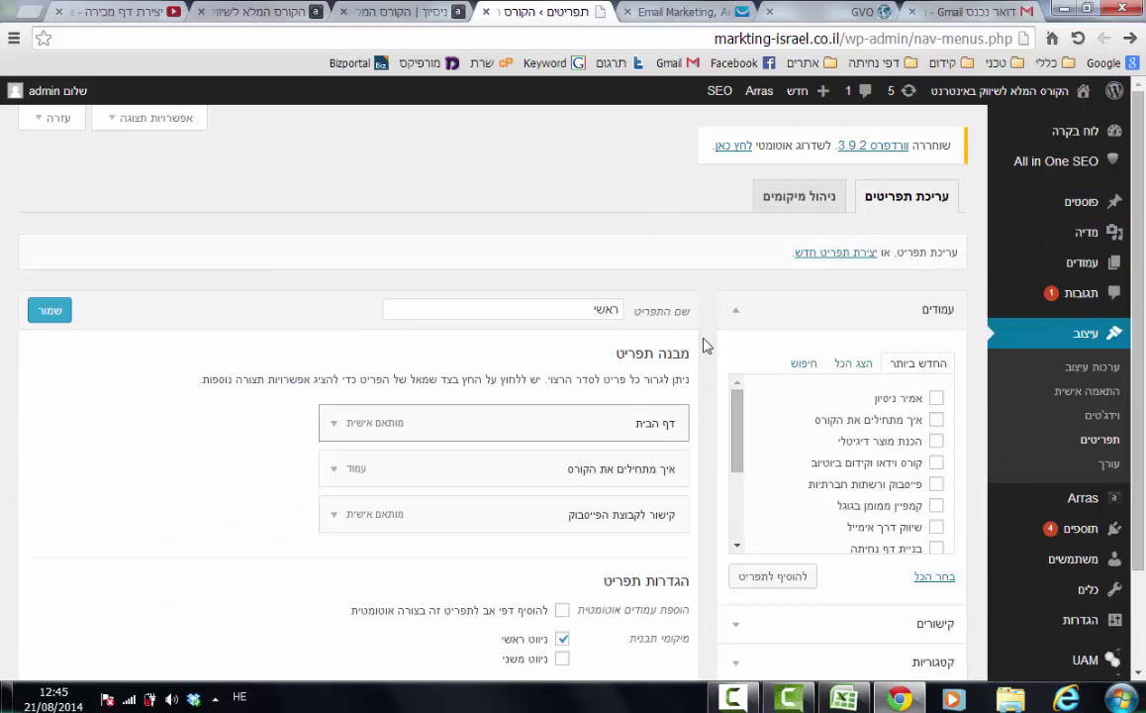
pyautogui.click(445, 12)
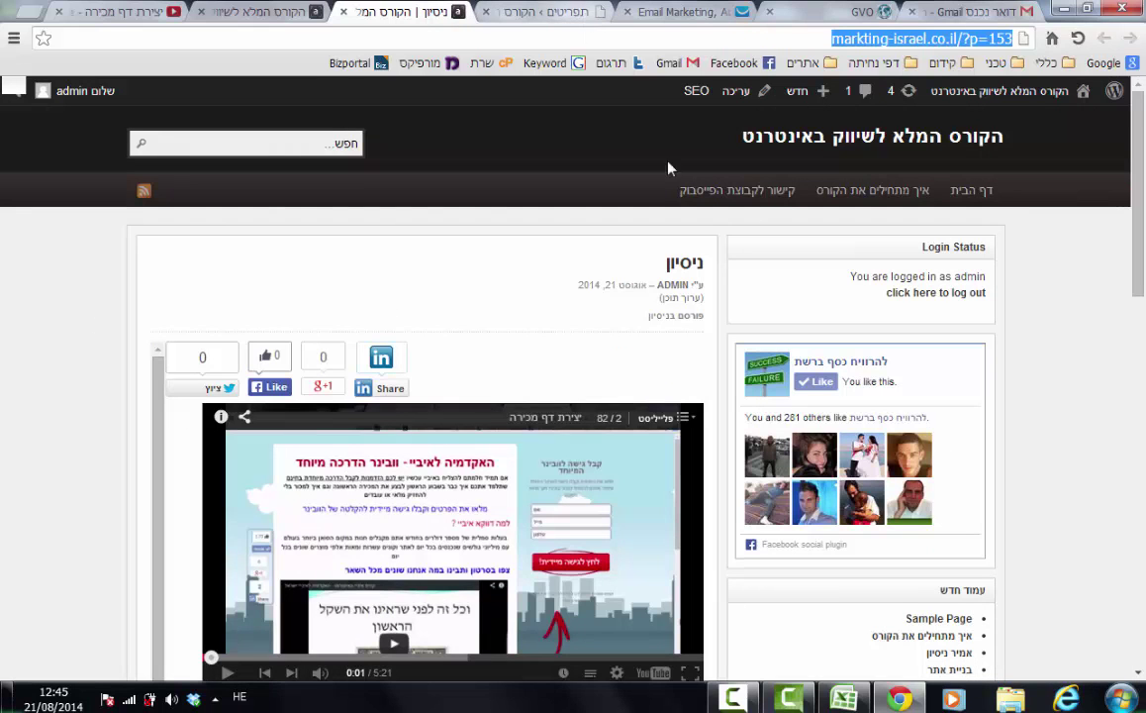
pyautogui.click(510, 14)
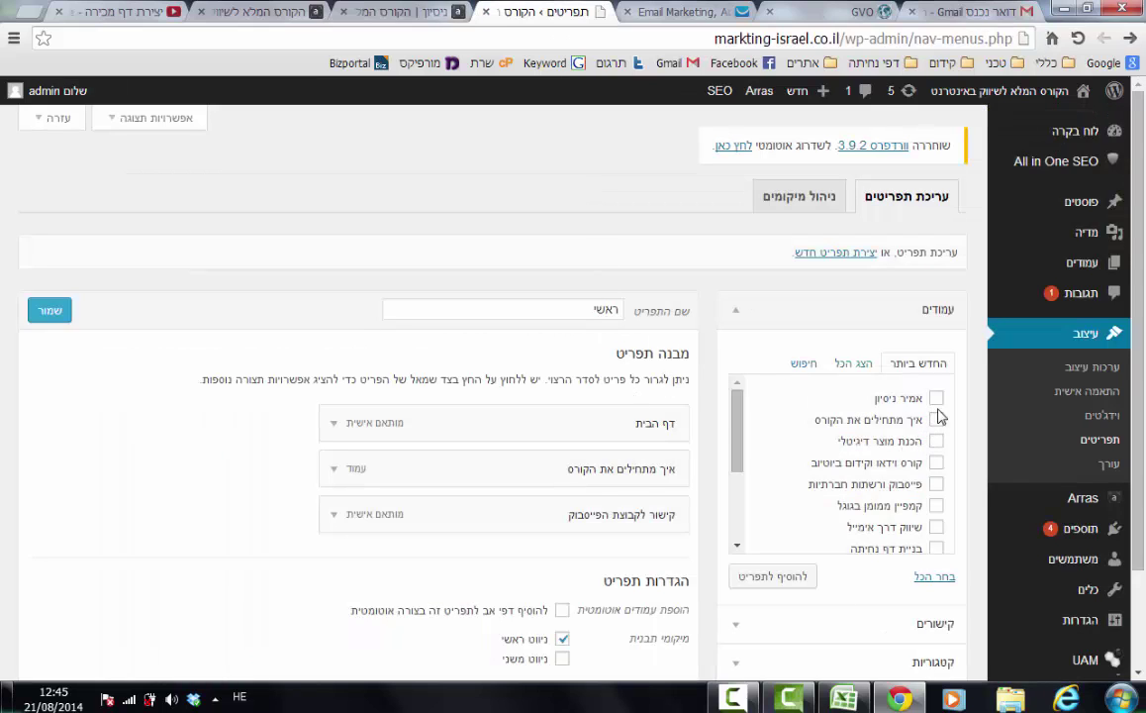
# Add the "ניסיון" category to the "ראשי" menu.
pyautogui.scroll(-3, 939, 417)
pyautogui.scroll(-2, 942, 564)
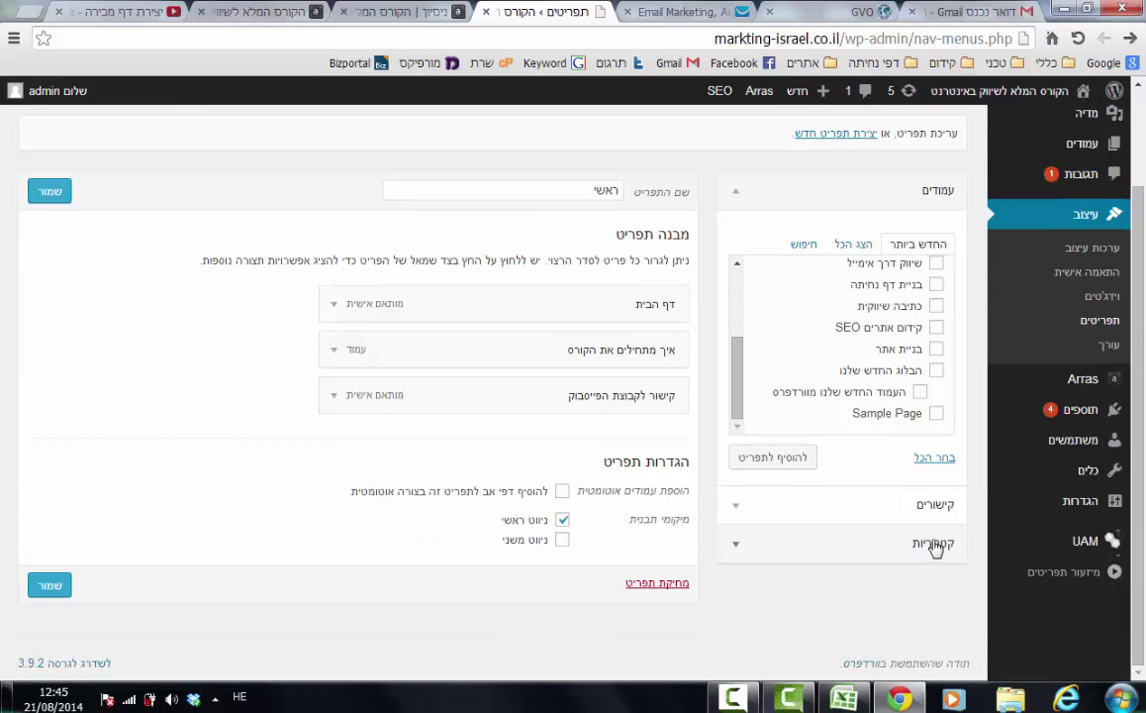
pyautogui.click(933, 544)
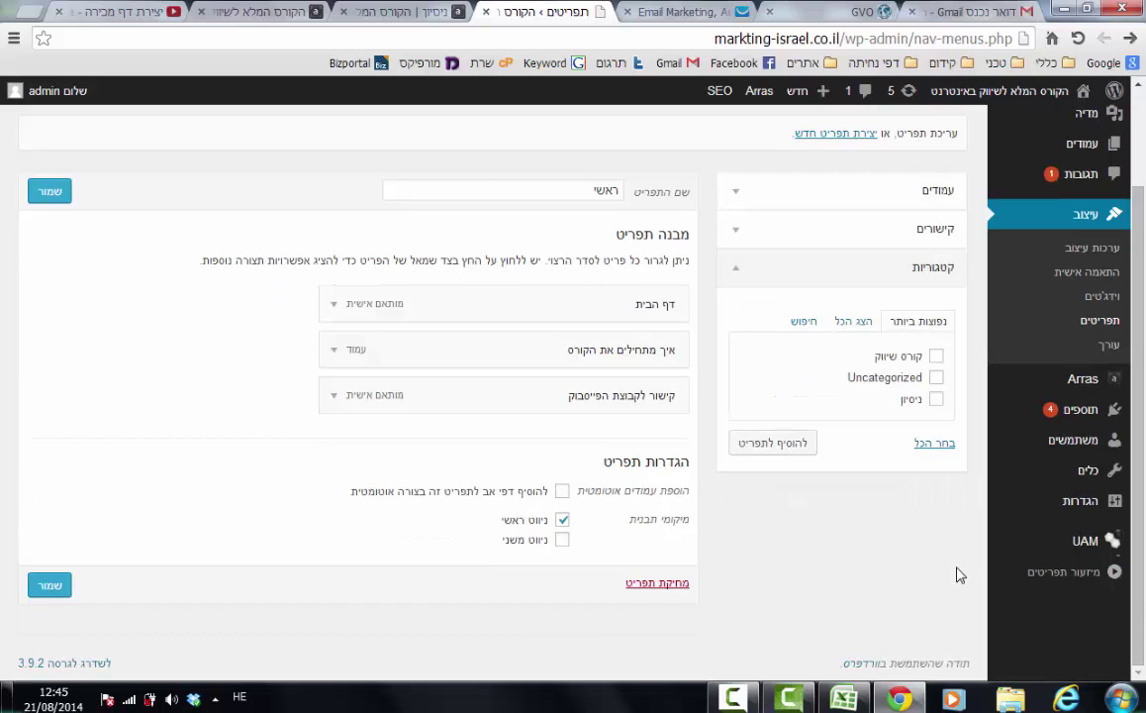
pyautogui.click(937, 400)
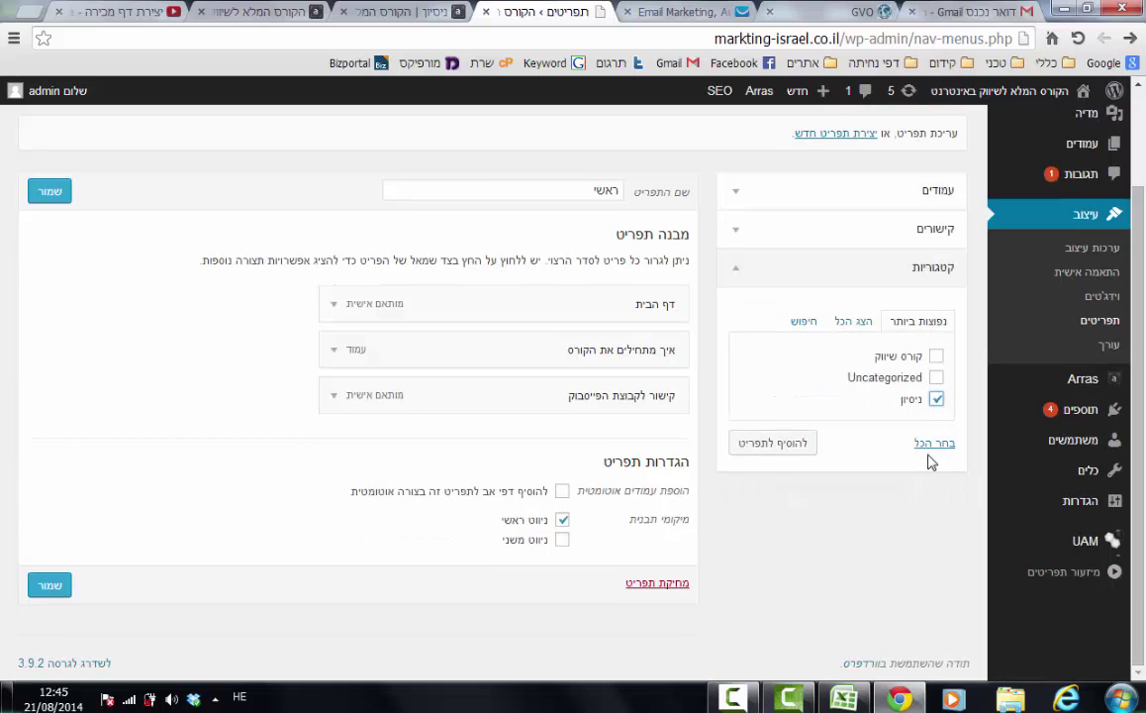
pyautogui.click(759, 445)
pyautogui.scroll(2, 788, 463)
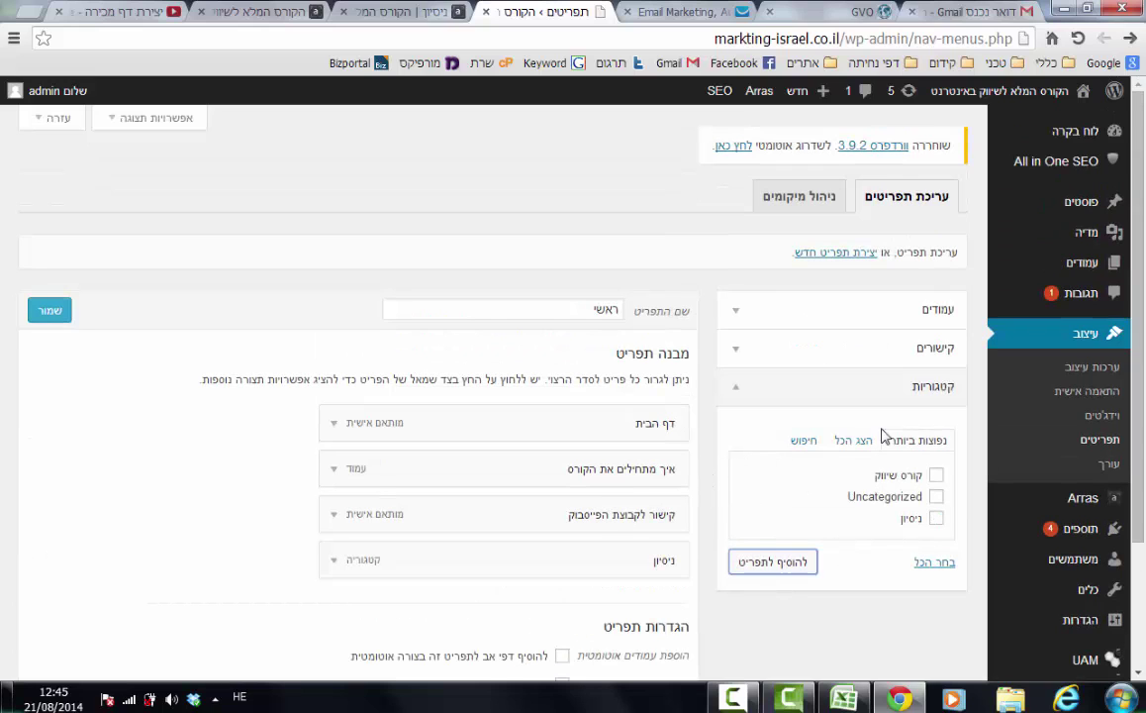
# Add the most recent page to the "ראשי" menu.
pyautogui.click(935, 325)
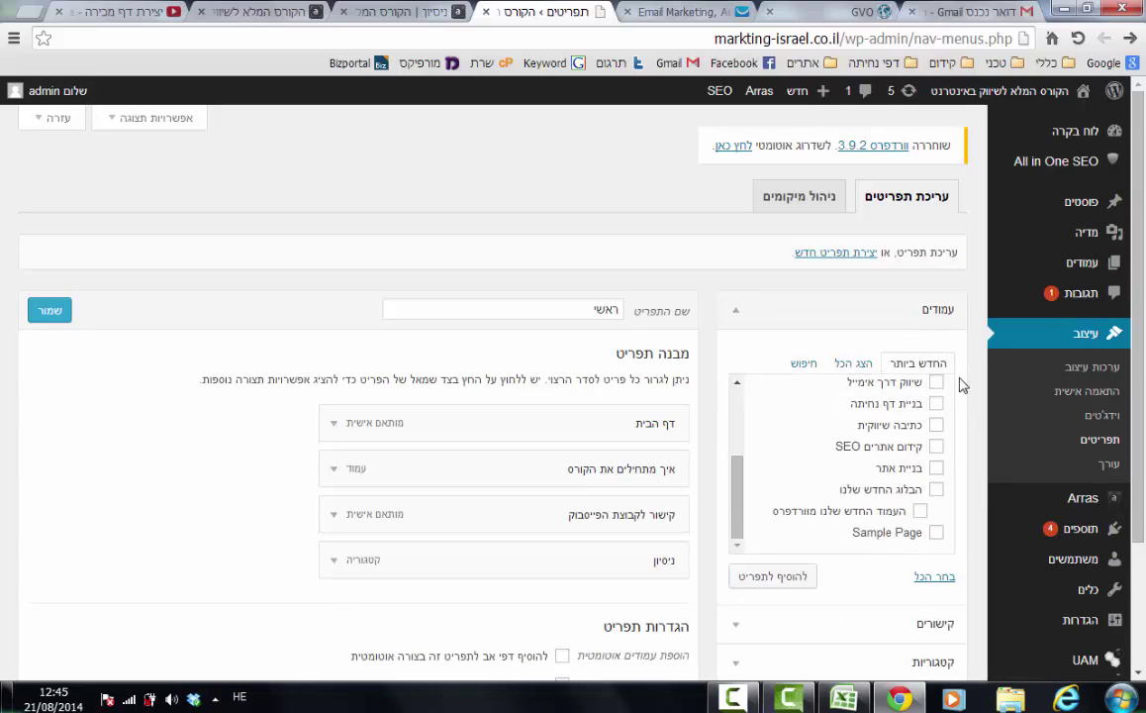
pyautogui.scroll(3, 930, 451)
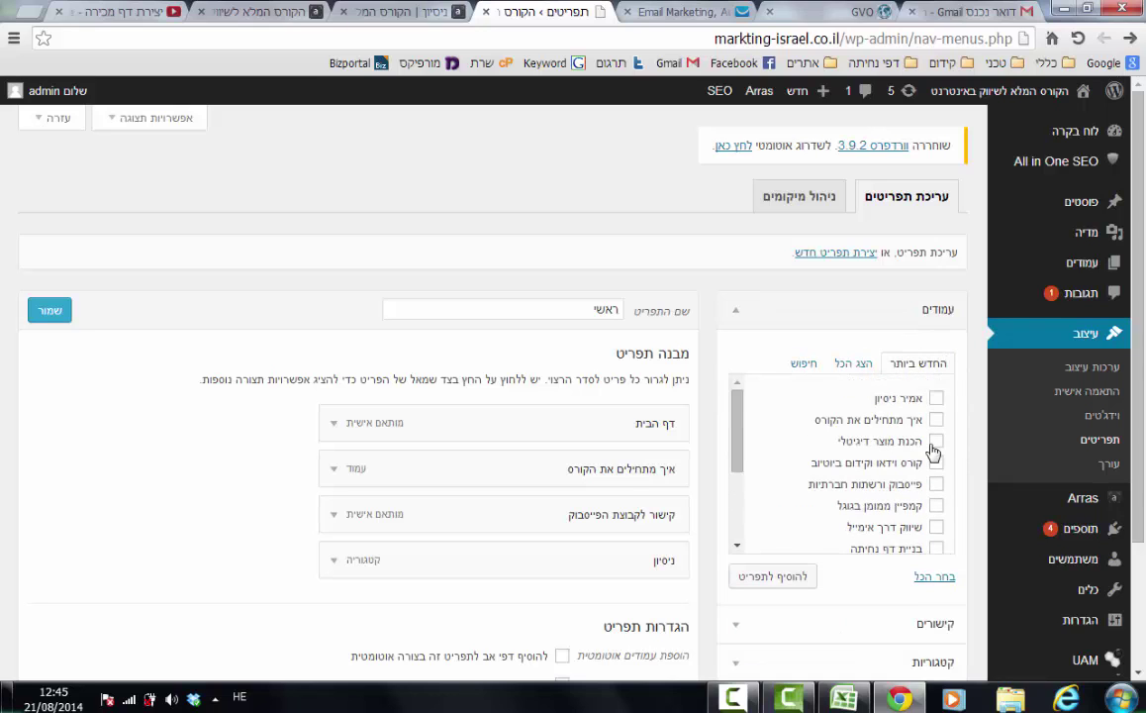
pyautogui.click(937, 398)
pyautogui.click(773, 576)
# Add a custom link titled "קישור ניסיון" with the copied post address to the "ראשי" menu and save the menu.
pyautogui.scroll(-5, 932, 386)
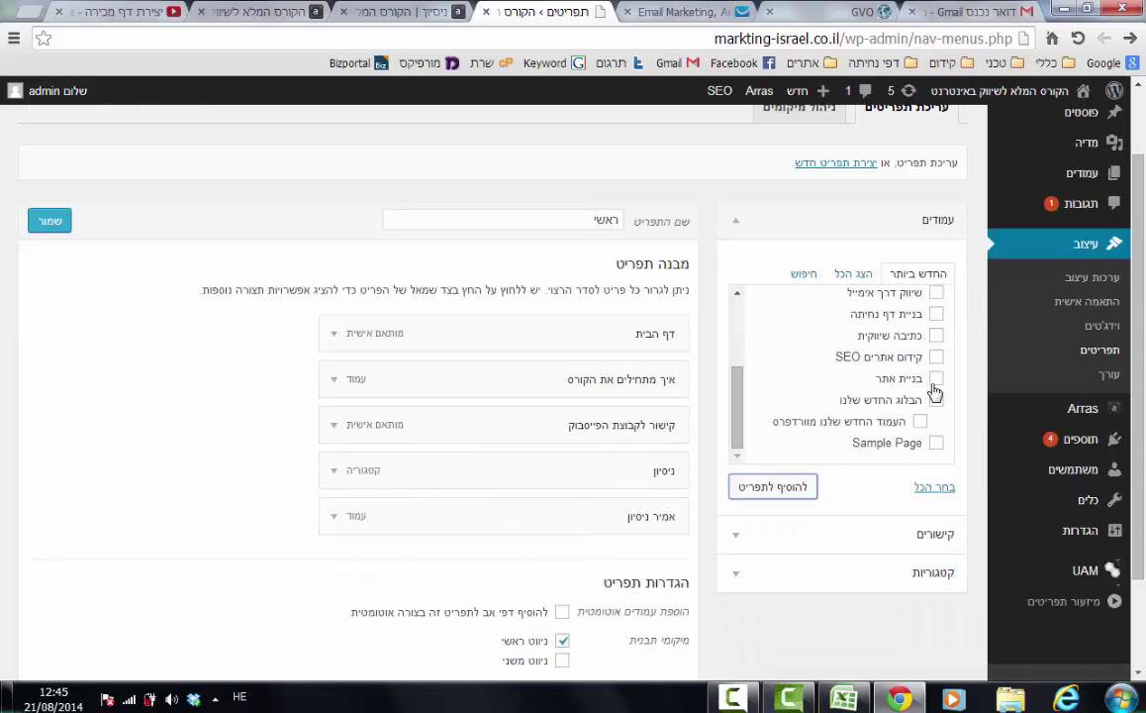
pyautogui.click(946, 545)
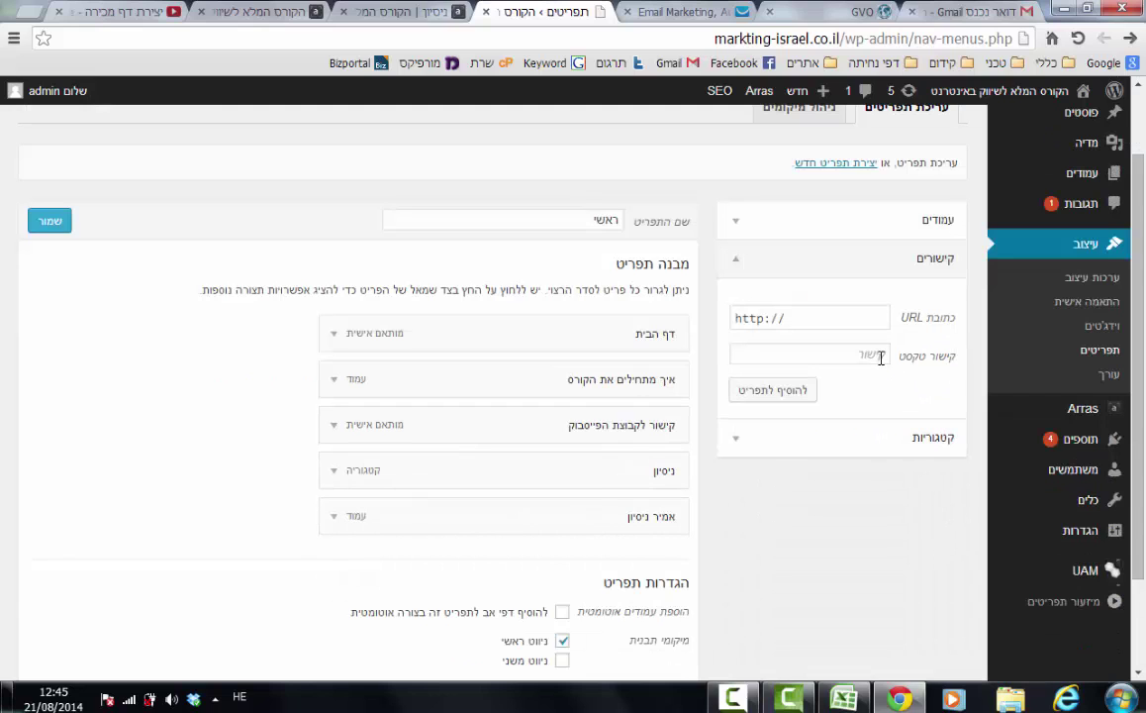
pyautogui.click(880, 356)
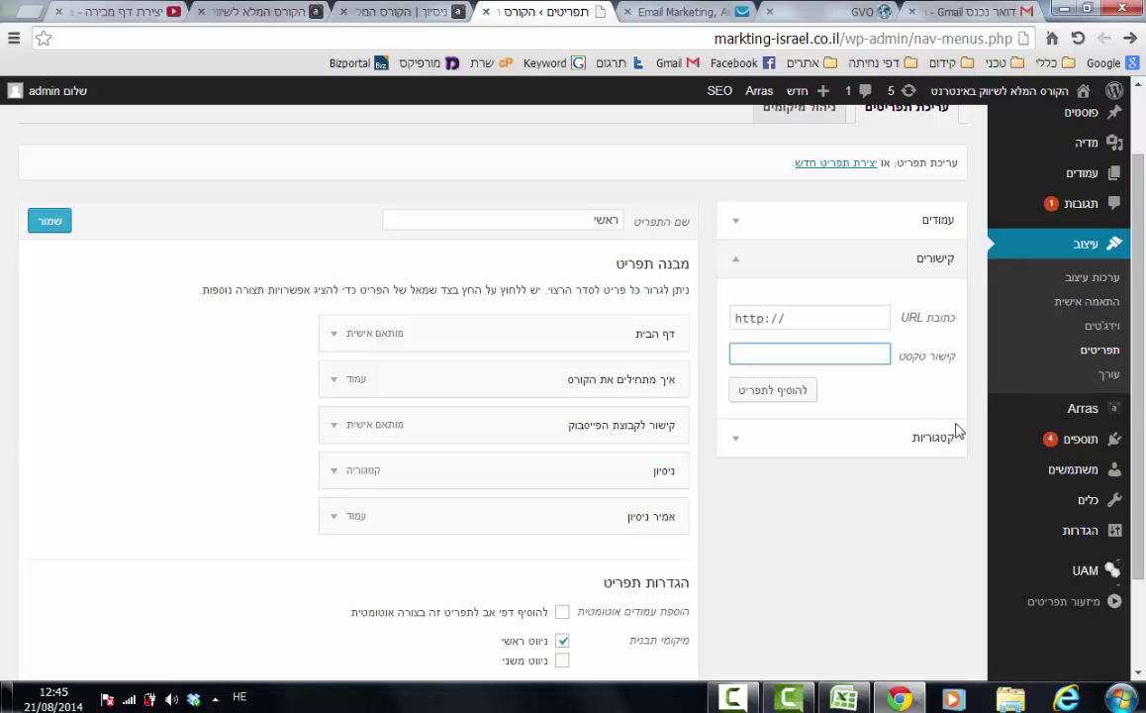
pyautogui.write('ק')
pyautogui.moveTo(998, 432)
pyautogui.write('ישור ניסיון')
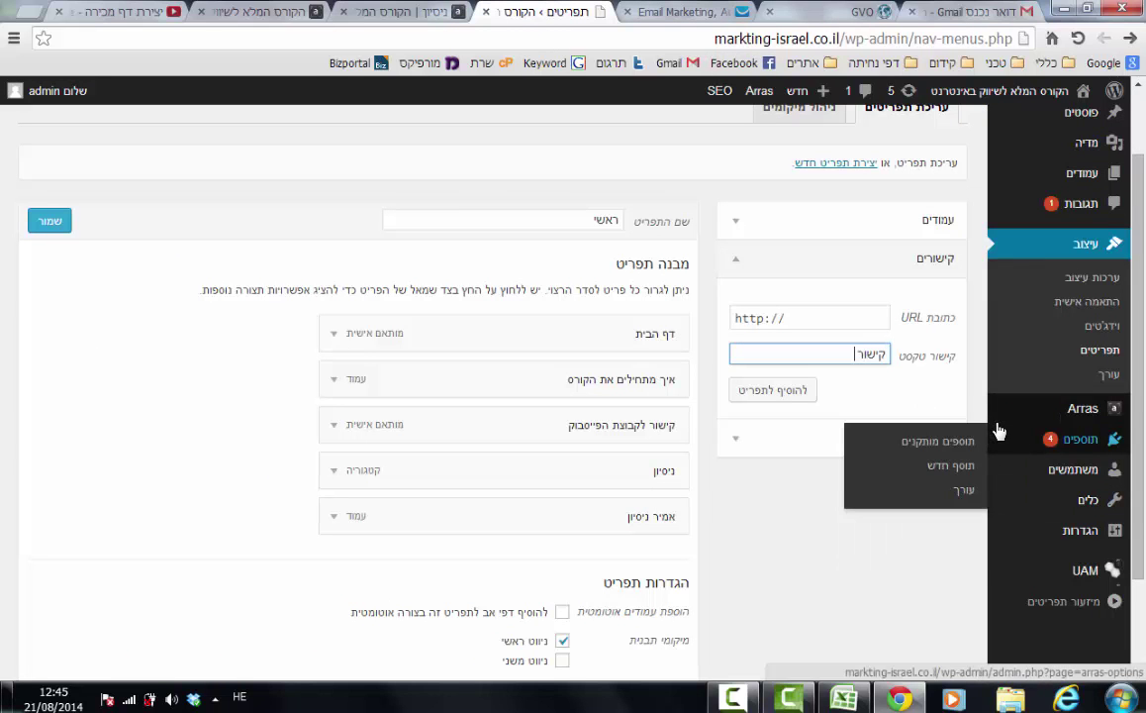
pyautogui.doubleClick(845, 315)
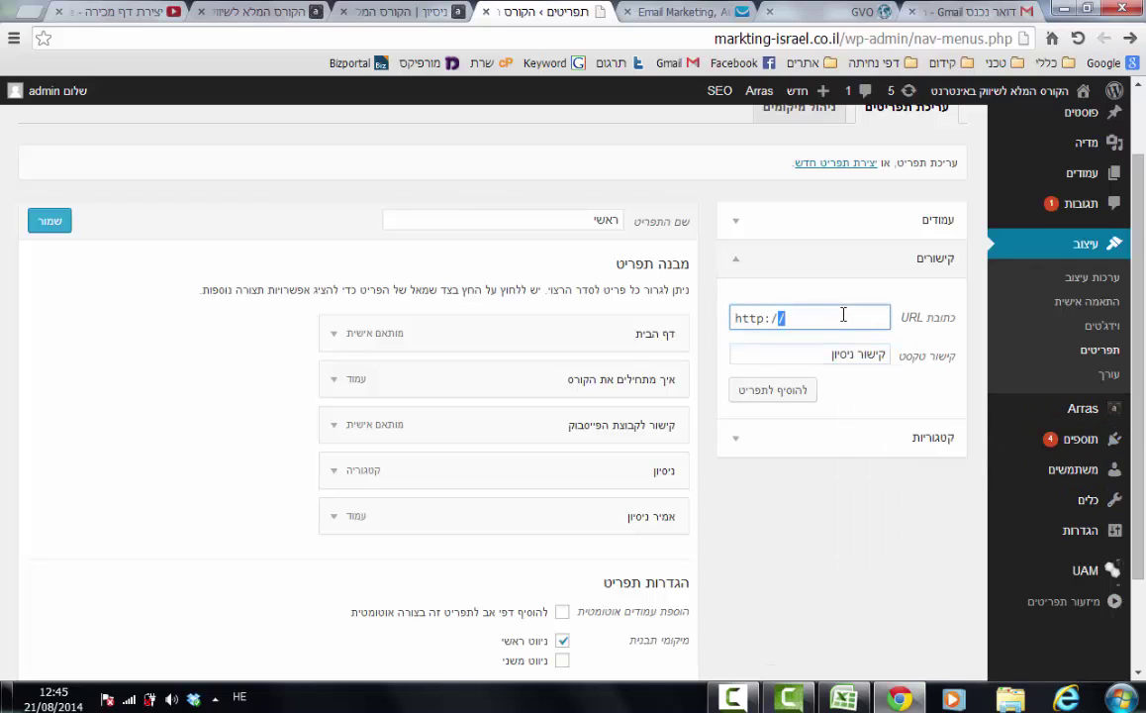
pyautogui.hotkey('ctrl', 'v')
pyautogui.click(781, 396)
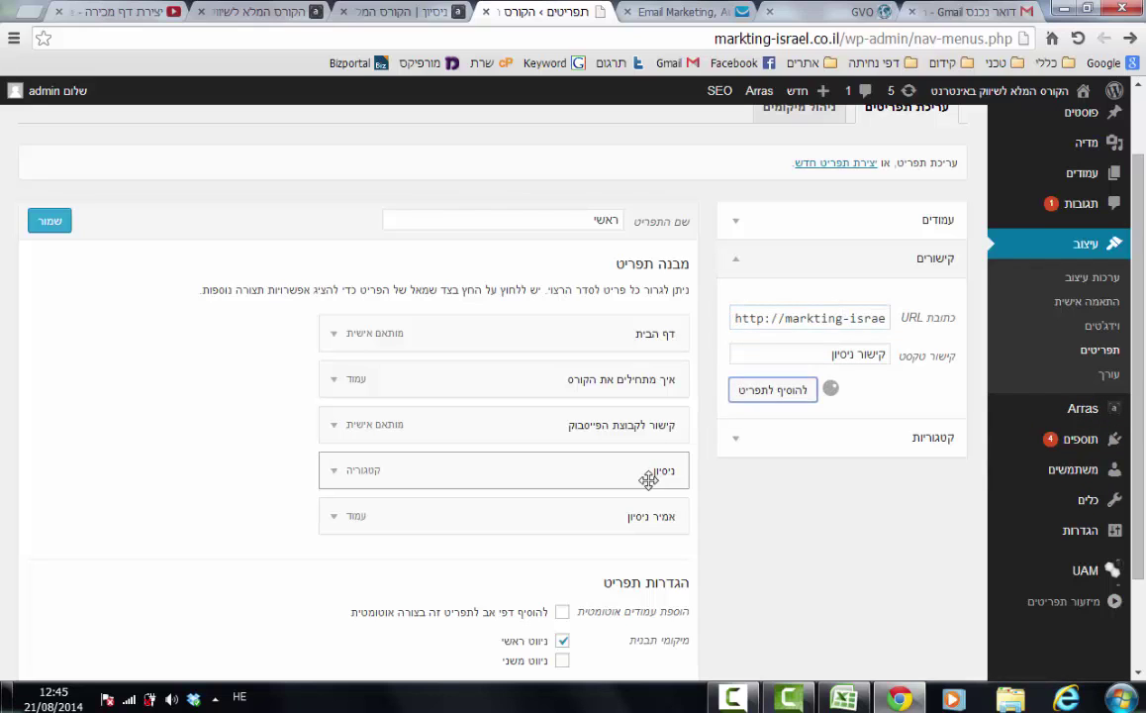
pyautogui.scroll(-2, 655, 455)
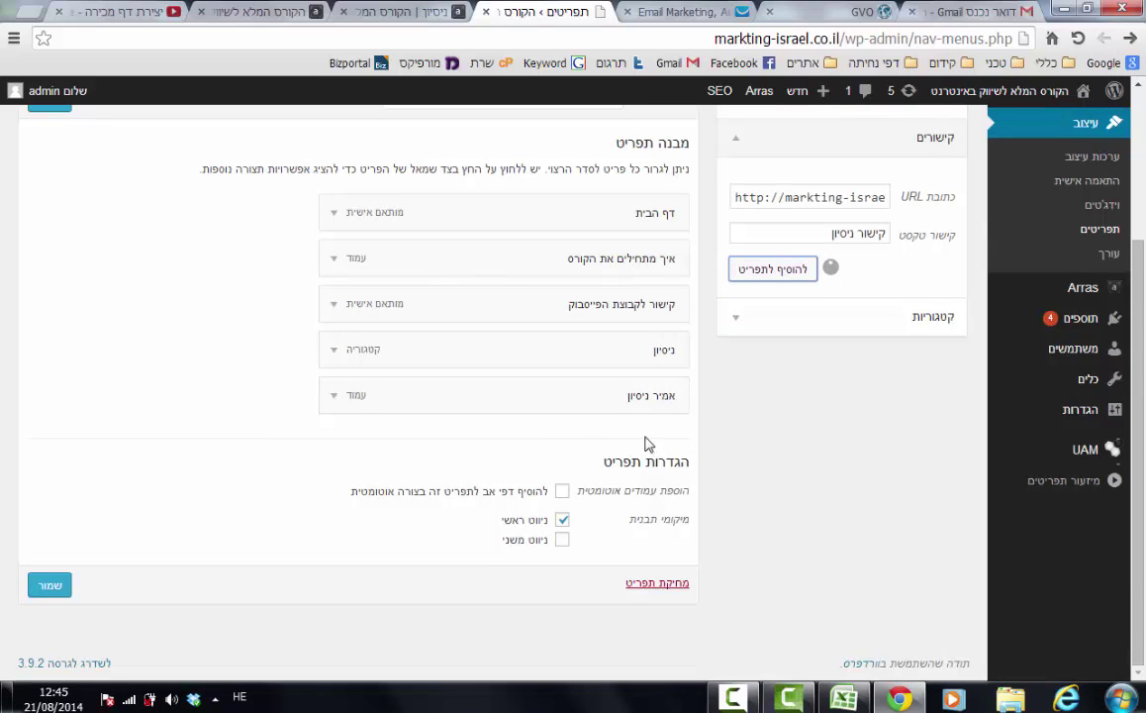
pyautogui.click(59, 627)
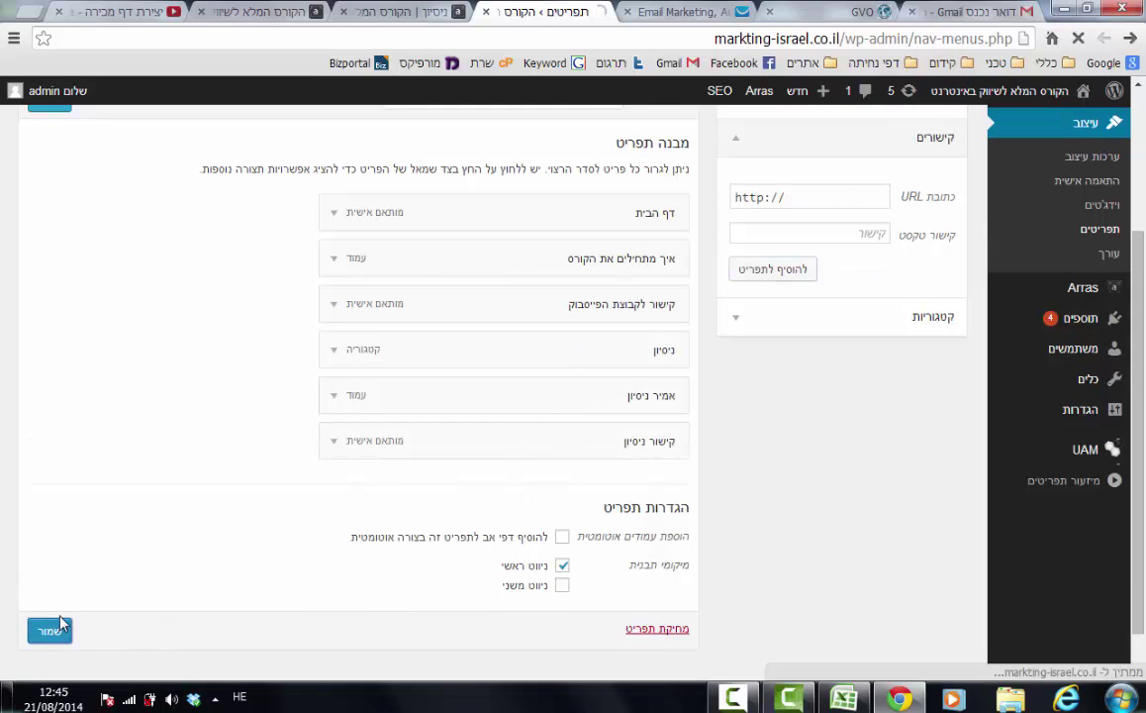
# Reload the live post, open the newly added page from the site's navigation bar and look through it.
pyautogui.click(383, 8)
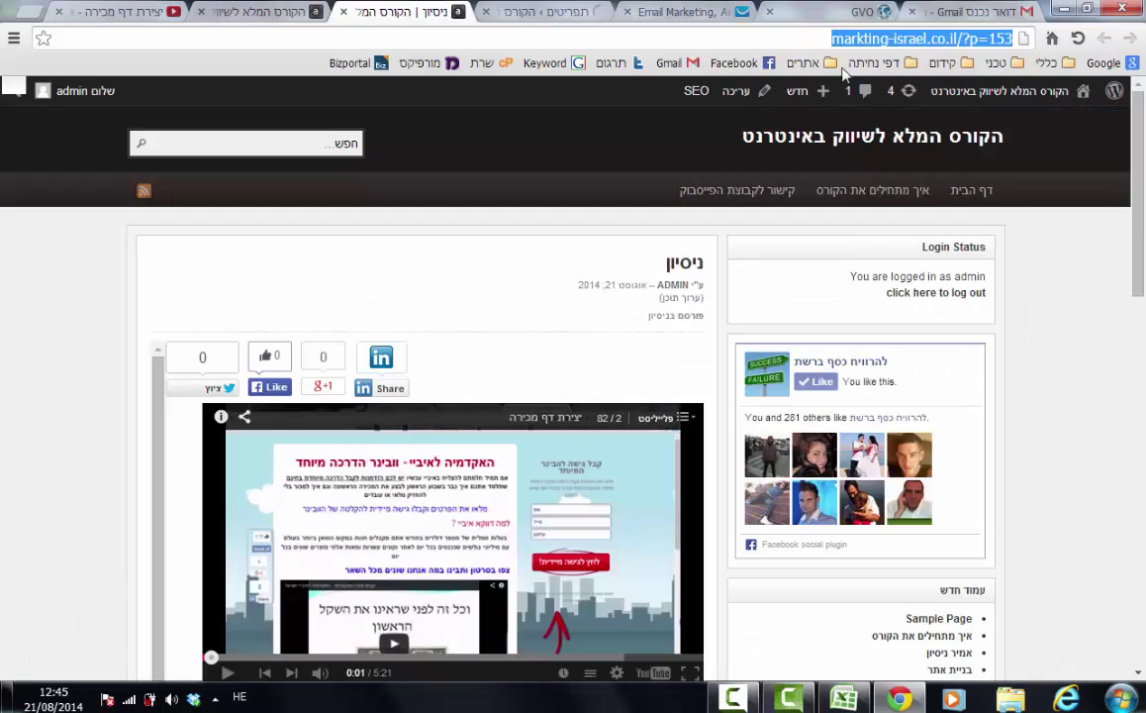
pyautogui.press('Return')
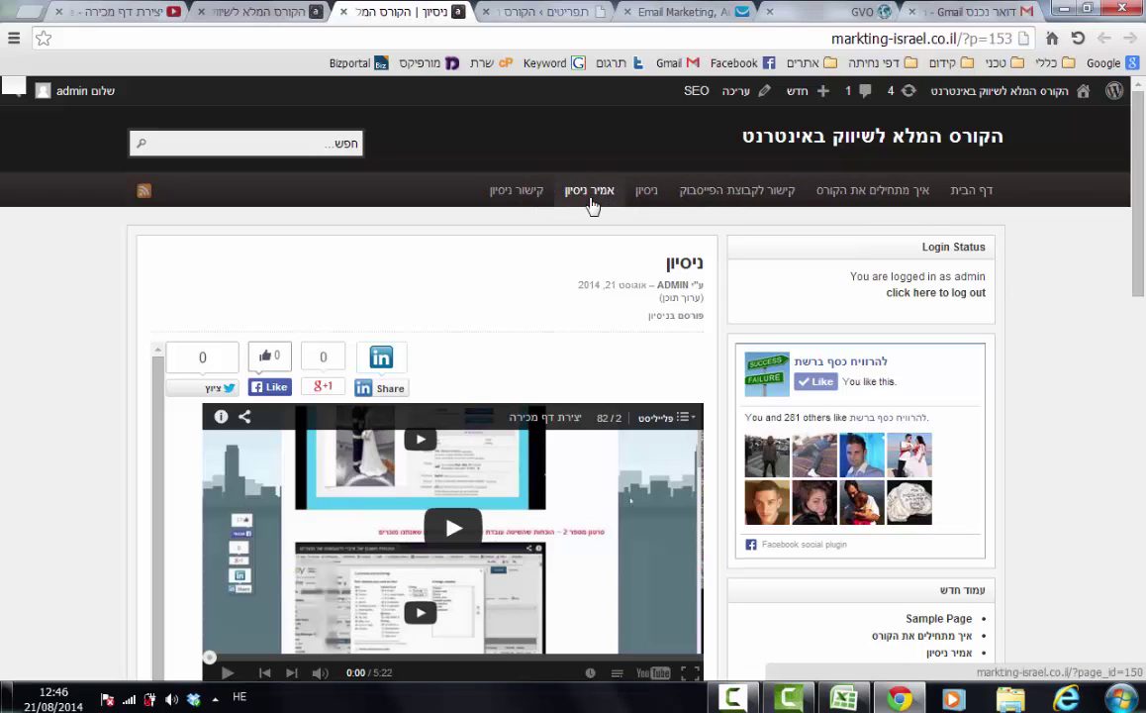
pyautogui.click(594, 200)
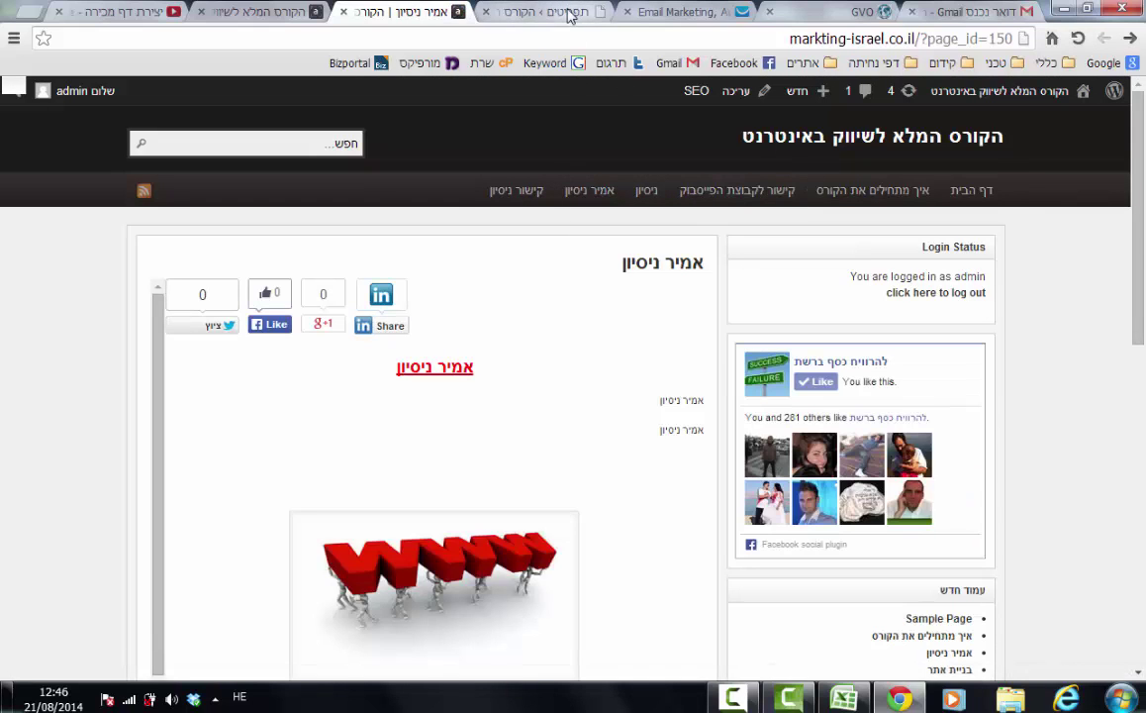
pyautogui.click(515, 12)
pyautogui.click(463, 17)
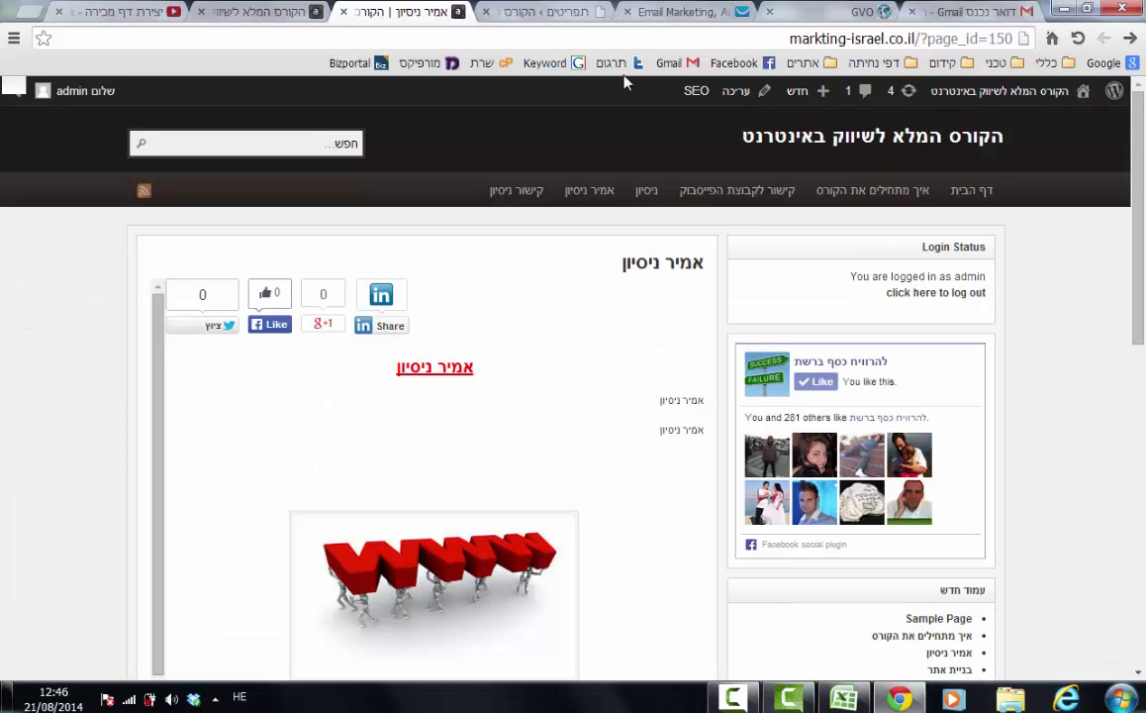
pyautogui.scroll(-10, 1038, 552)
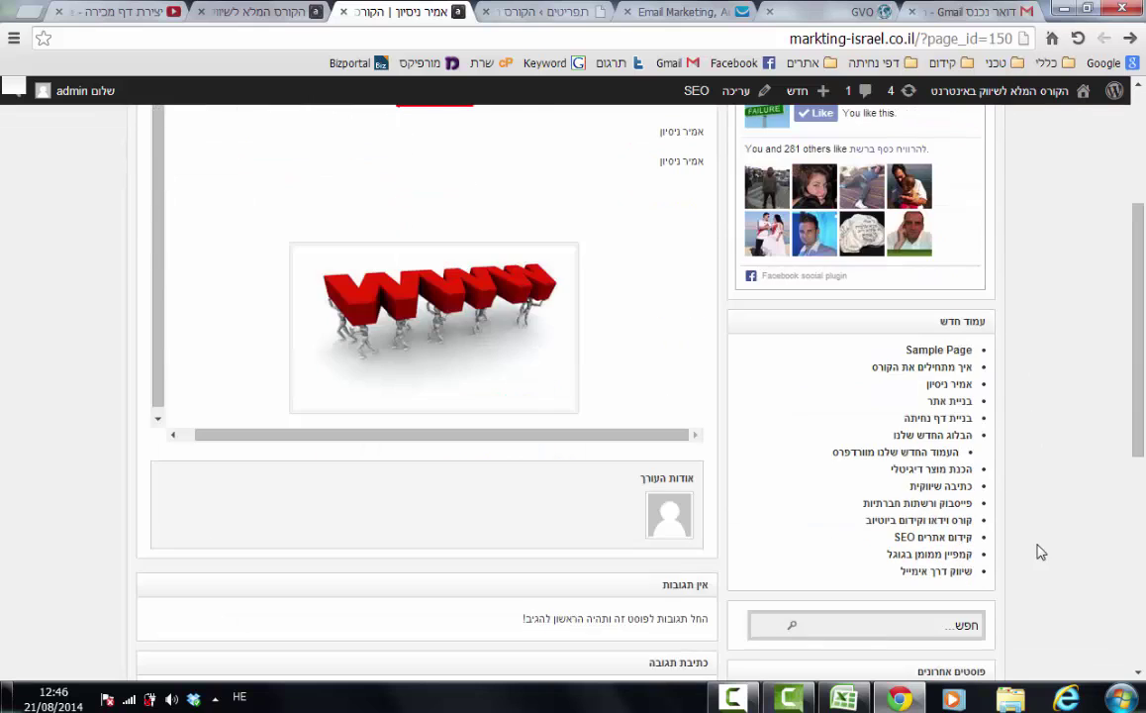
pyautogui.scroll(10, 1019, 495)
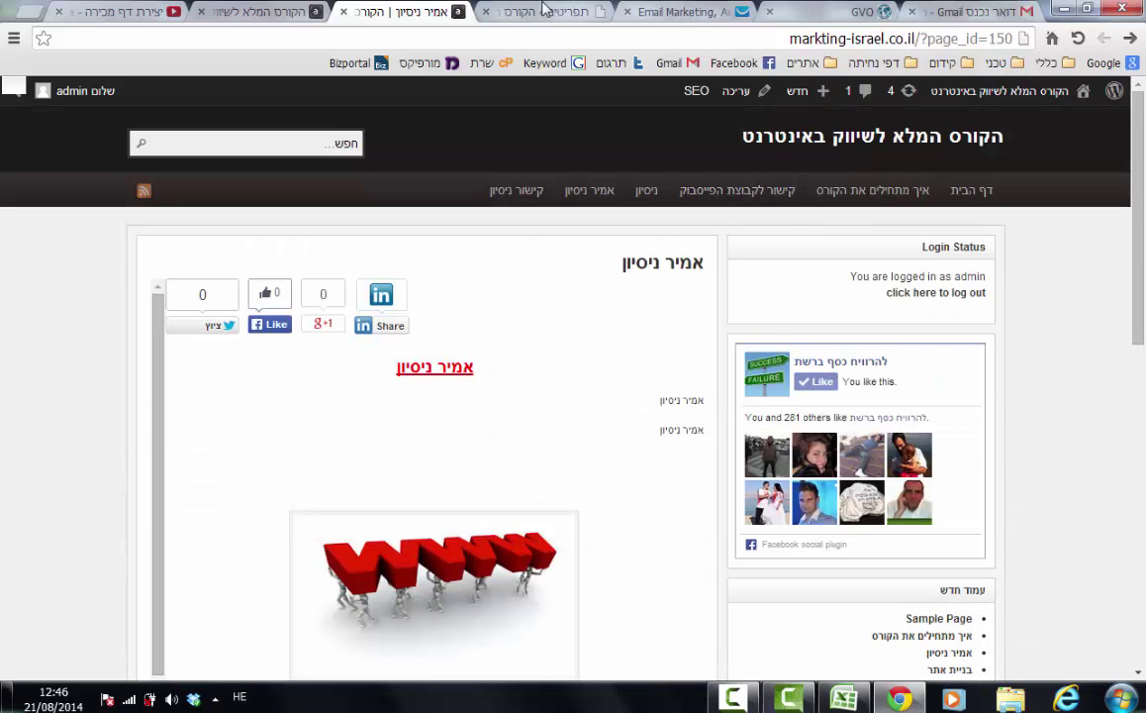
# Return to the menu editor and remove the "ניסיון" category from the "ראשי" menu.
pyautogui.click(547, 14)
pyautogui.scroll(-3, 454, 356)
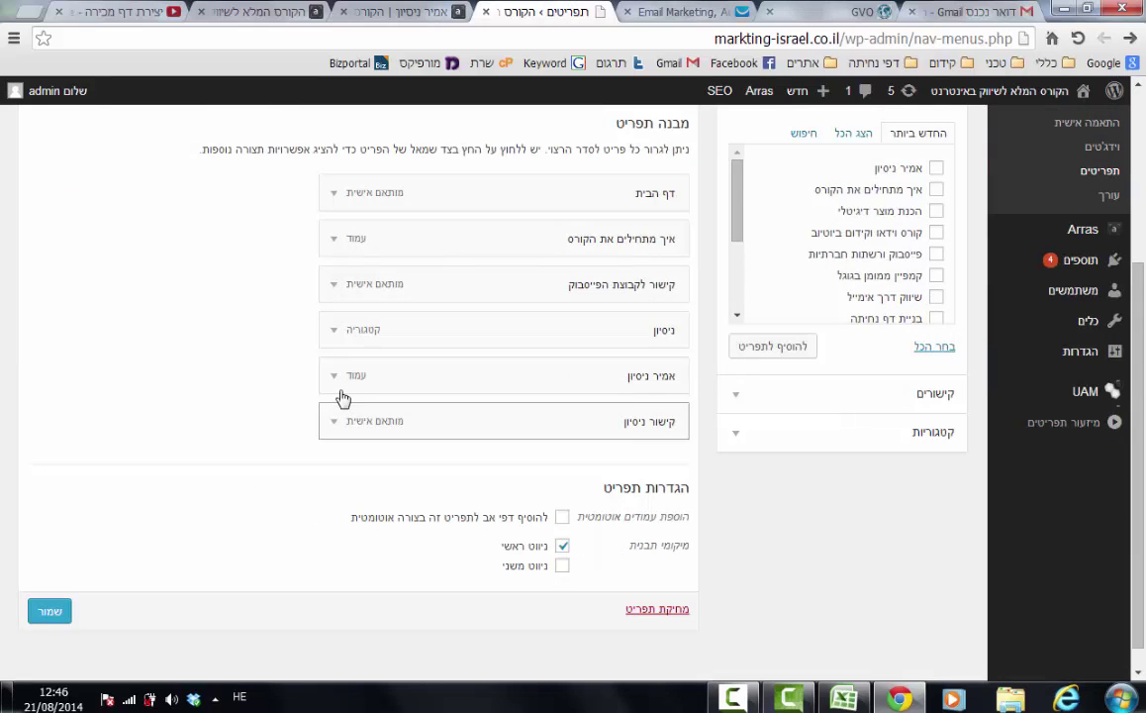
pyautogui.click(336, 332)
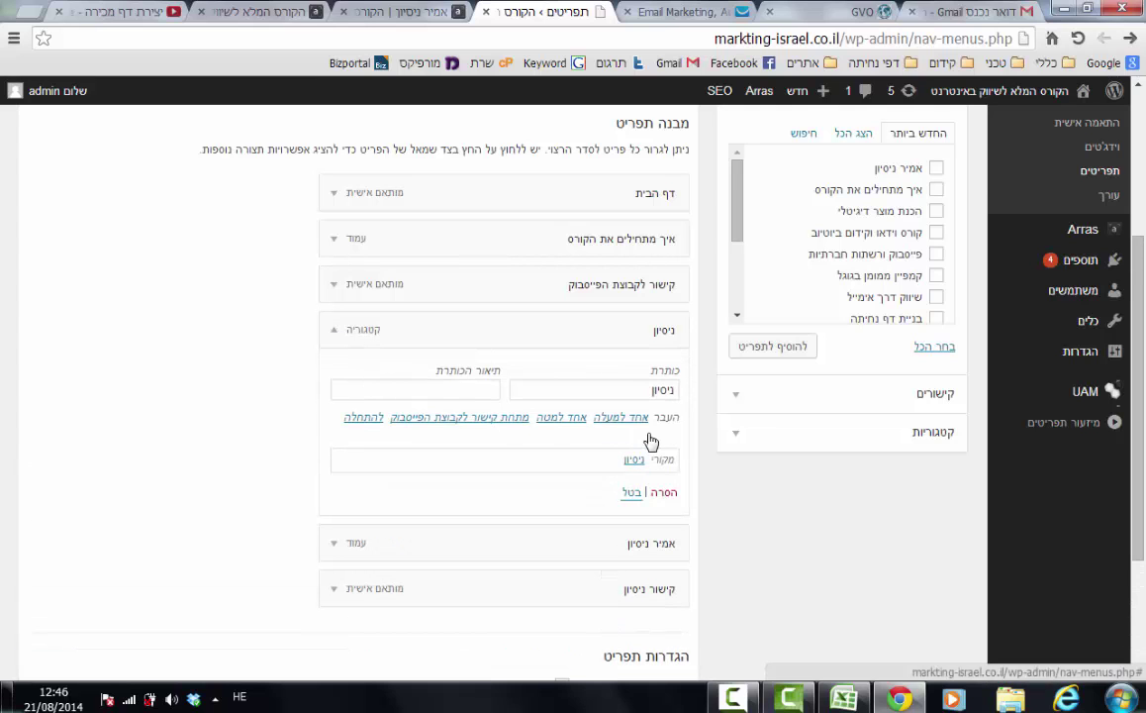
pyautogui.click(637, 497)
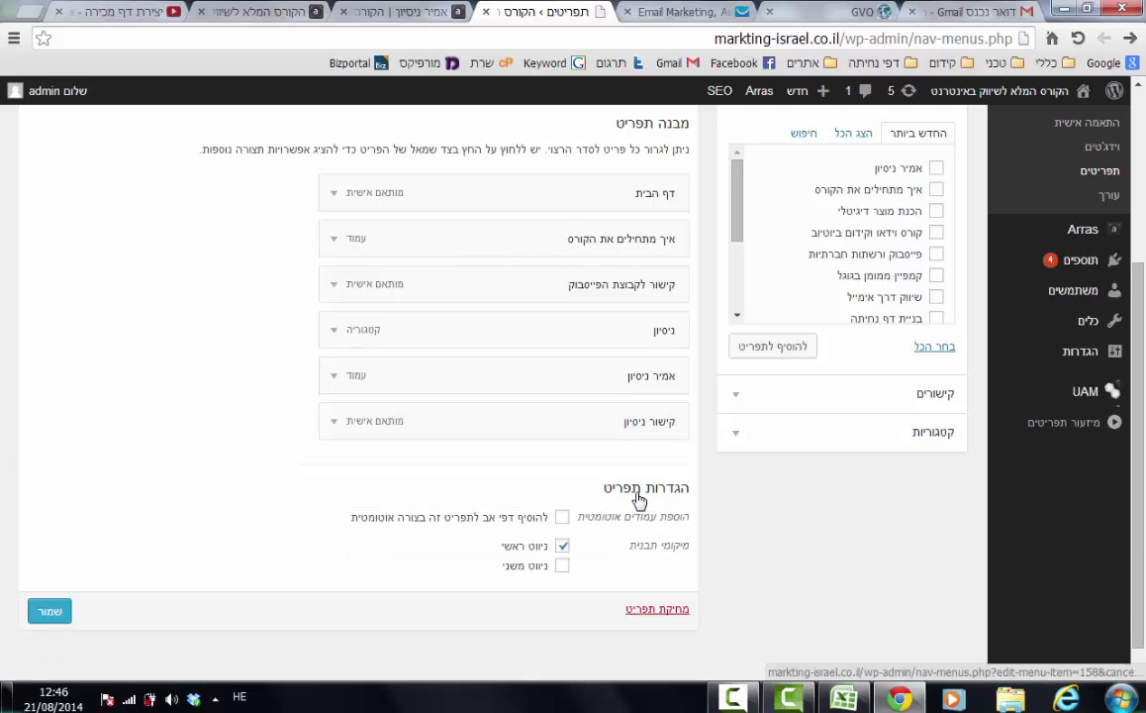
pyautogui.click(345, 340)
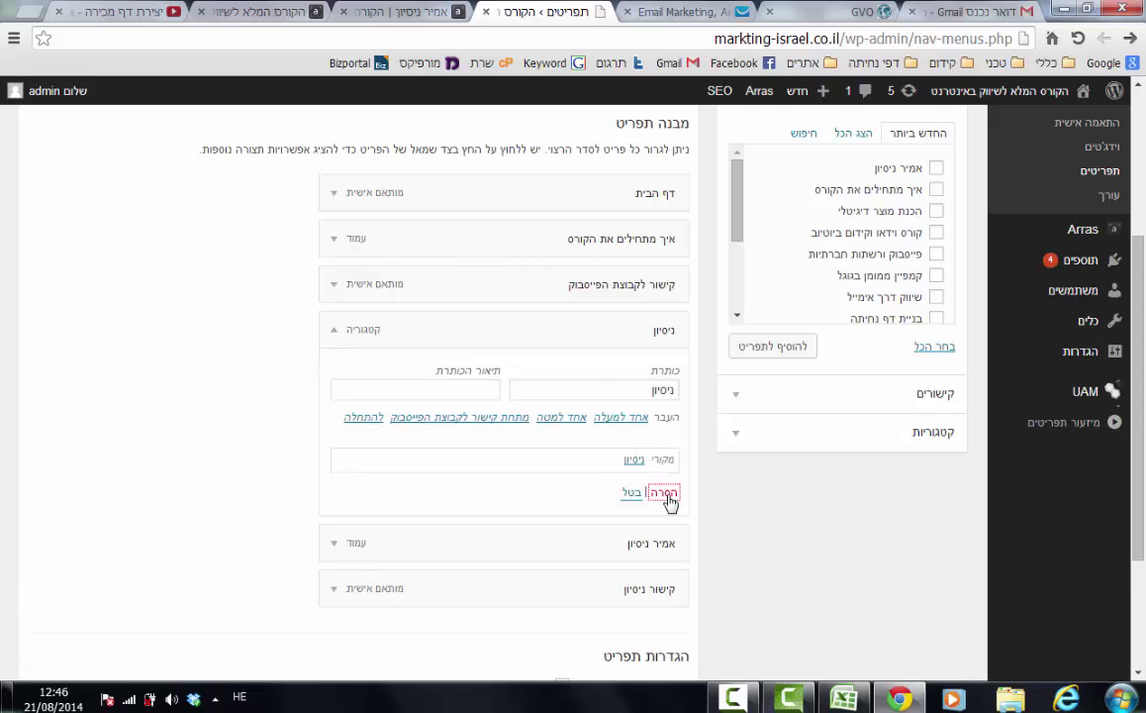
pyautogui.click(668, 495)
# Remove the test page and the "קישור ניסיון" custom link from the "ראשי" menu and save the menu.
pyautogui.click(334, 348)
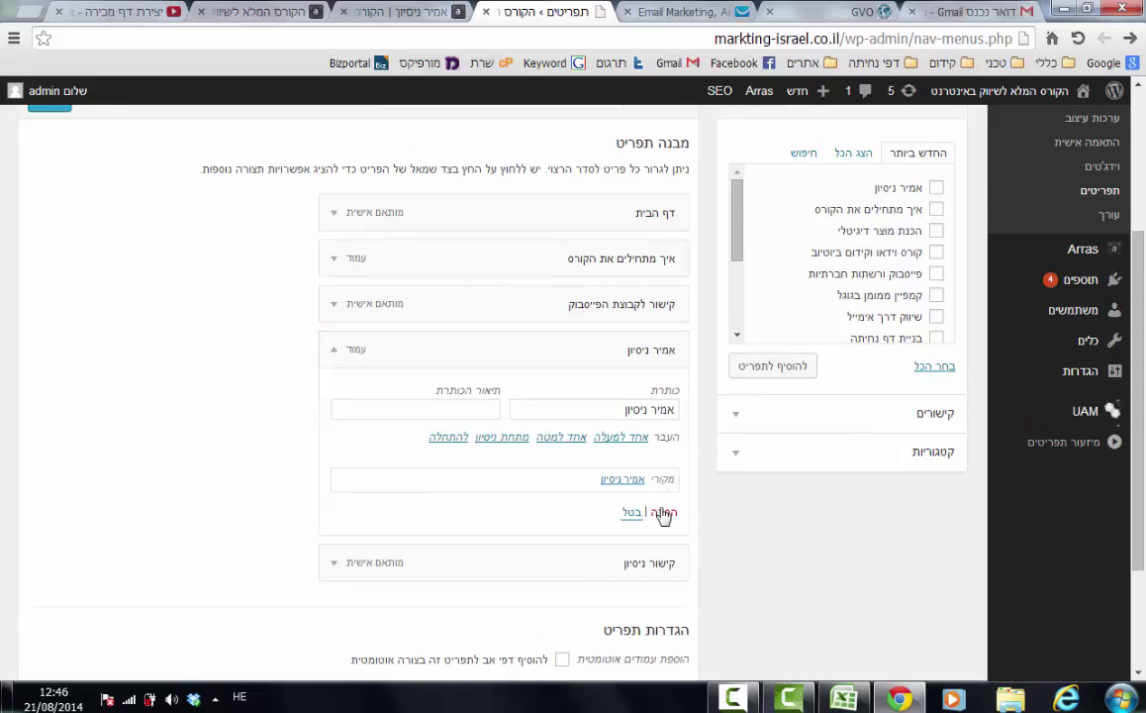
pyautogui.click(654, 513)
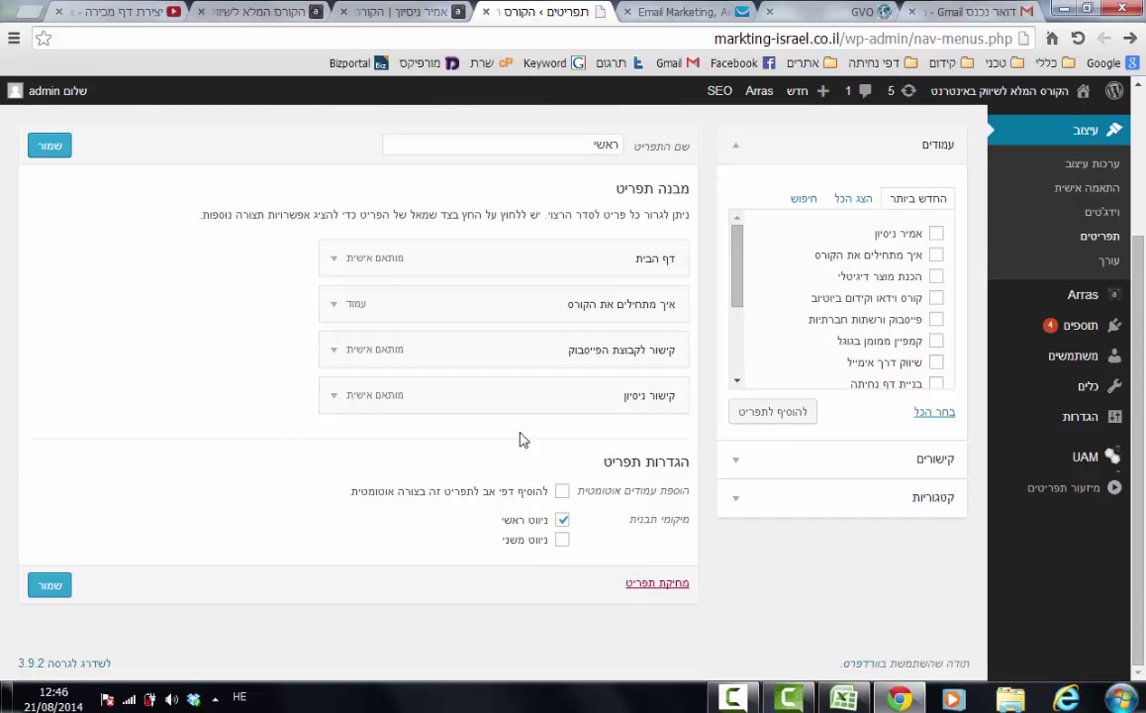
pyautogui.click(335, 395)
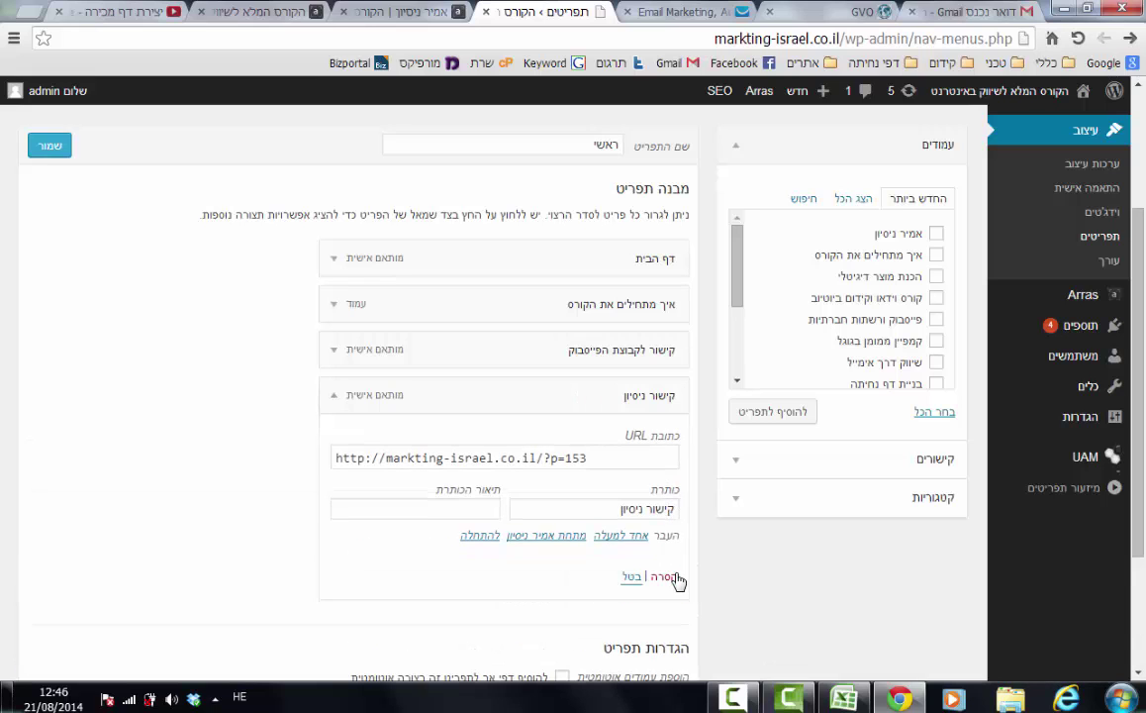
pyautogui.click(664, 577)
pyautogui.click(50, 584)
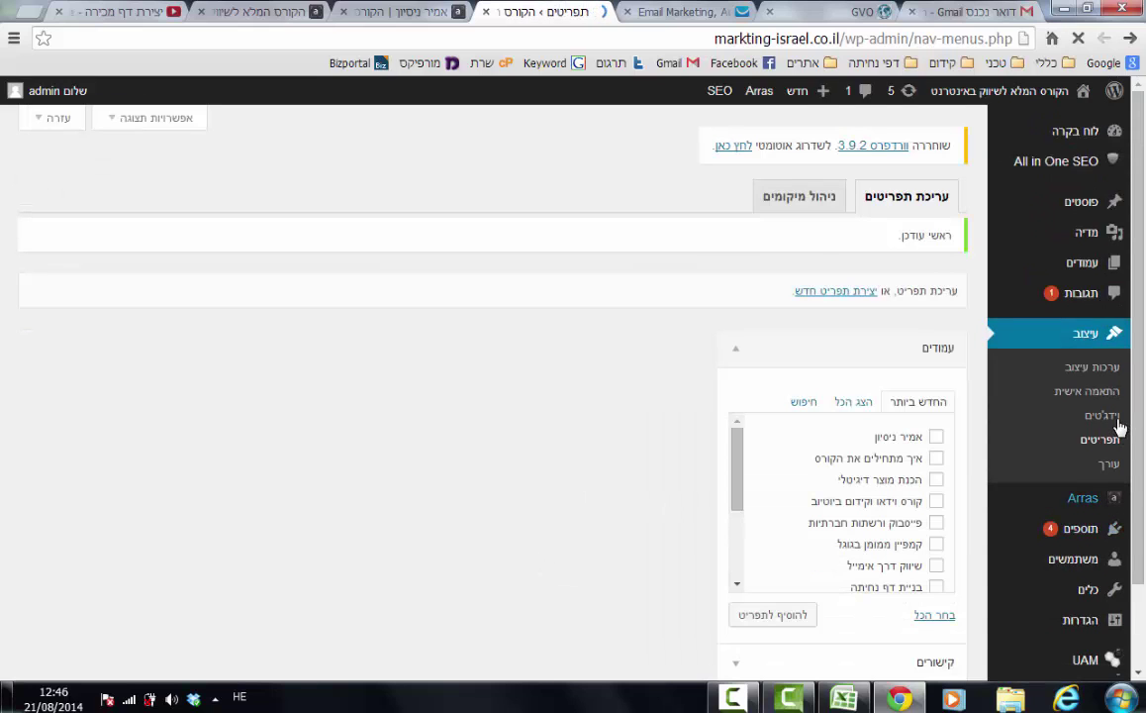
# Open the widget management page and compare the Primary Sidebar widgets with the sidebar blocks on the live page.
pyautogui.click(1117, 428)
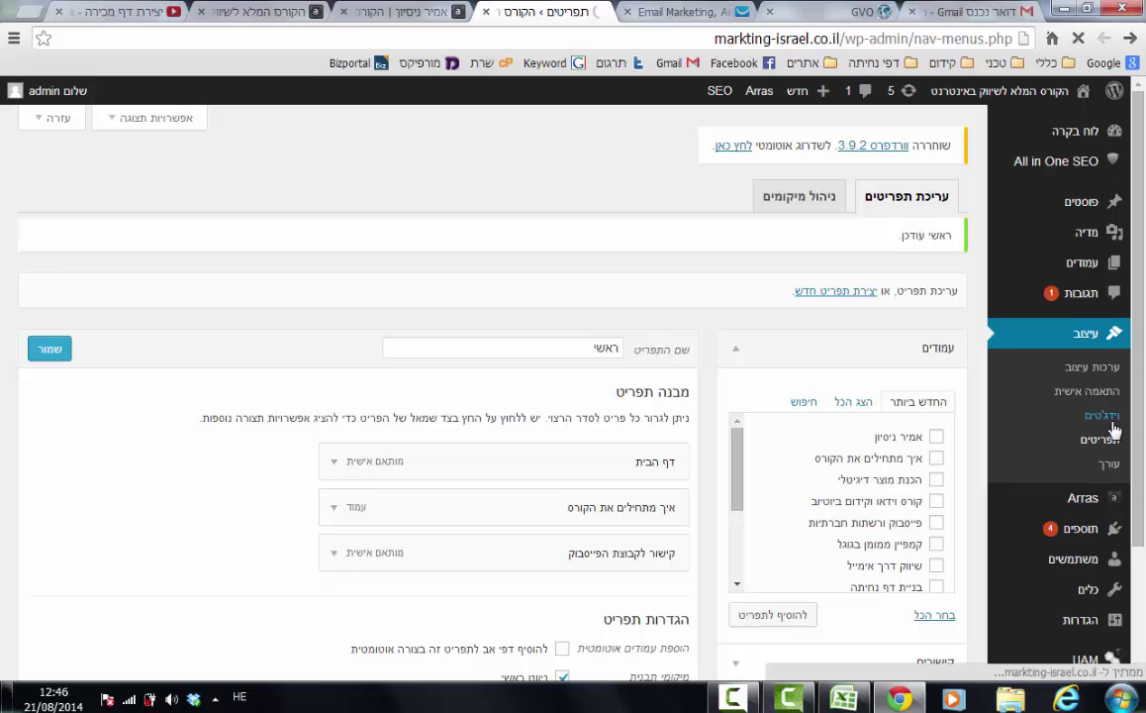
pyautogui.hotkey('ctrl', 'Tab')
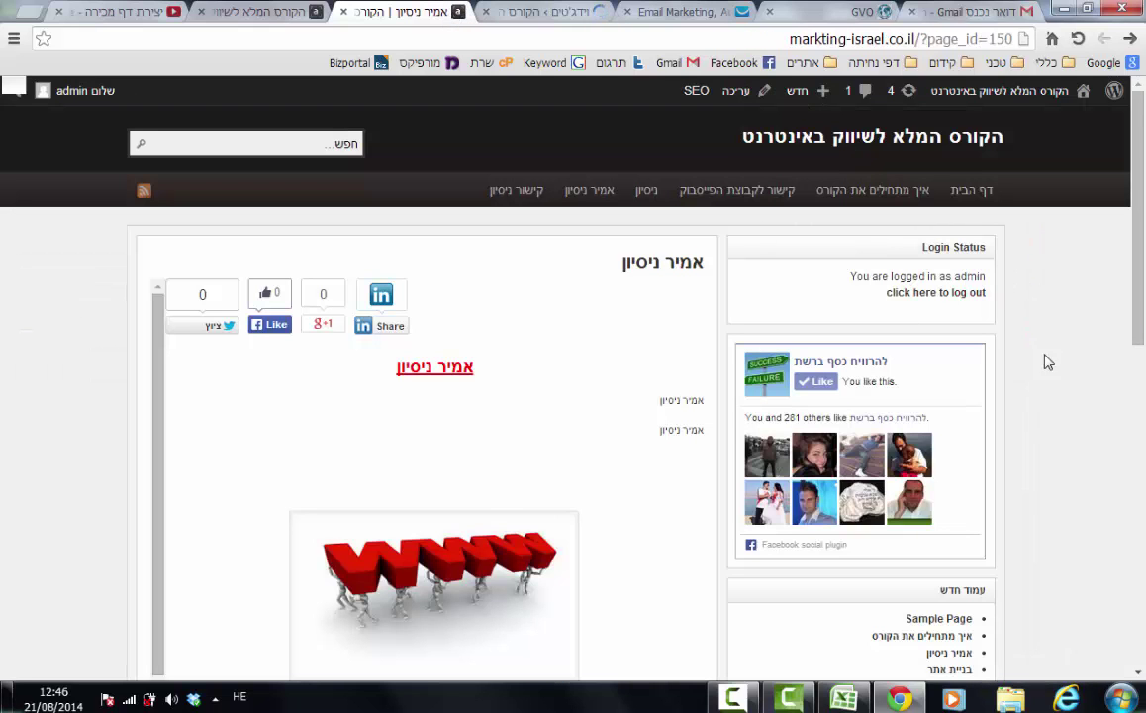
pyautogui.scroll(-2, 919, 379)
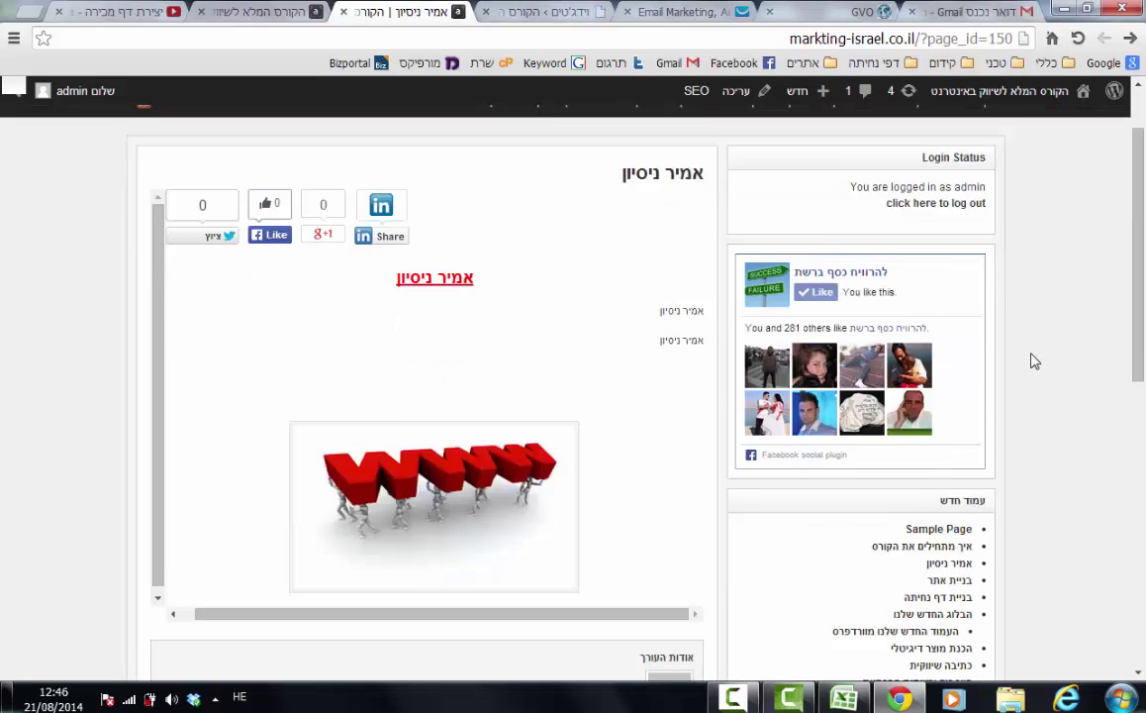
pyautogui.scroll(-2, 980, 341)
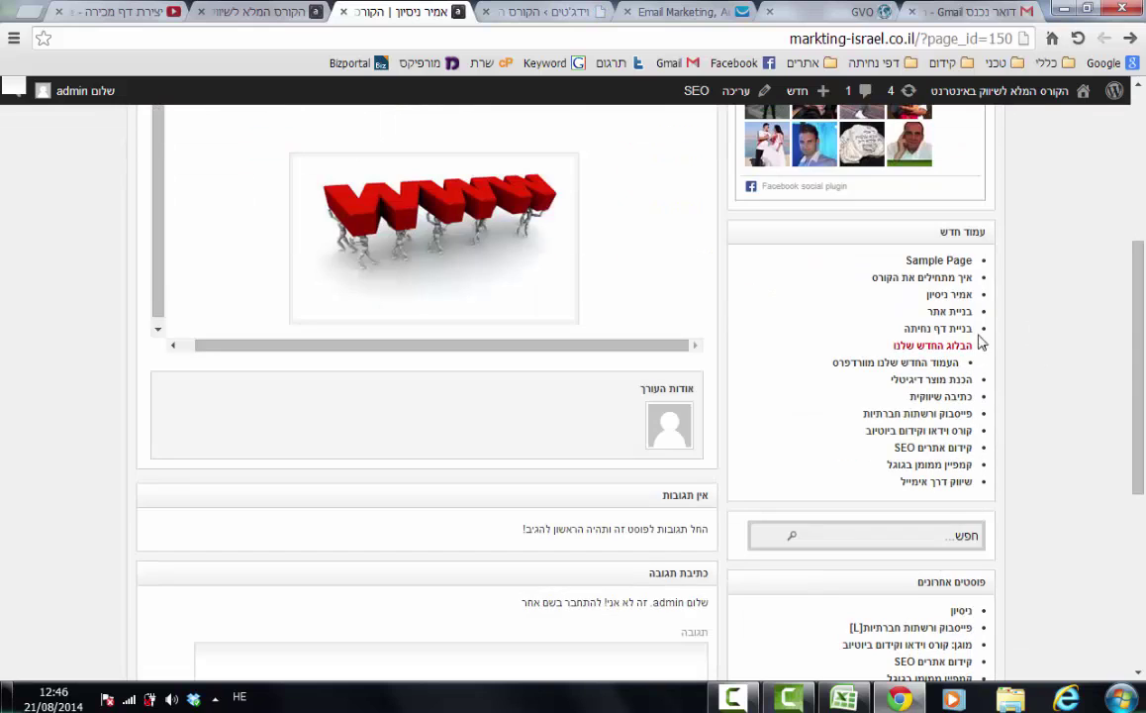
pyautogui.scroll(-3, 968, 270)
pyautogui.click(528, 10)
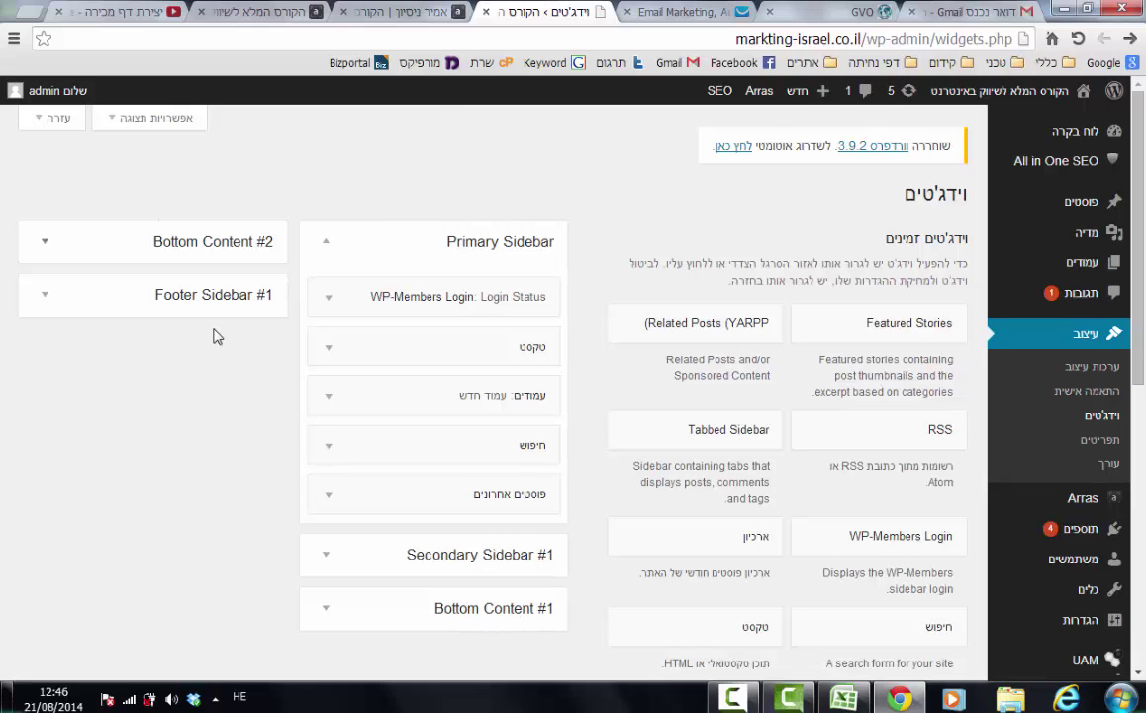
pyautogui.click(406, 11)
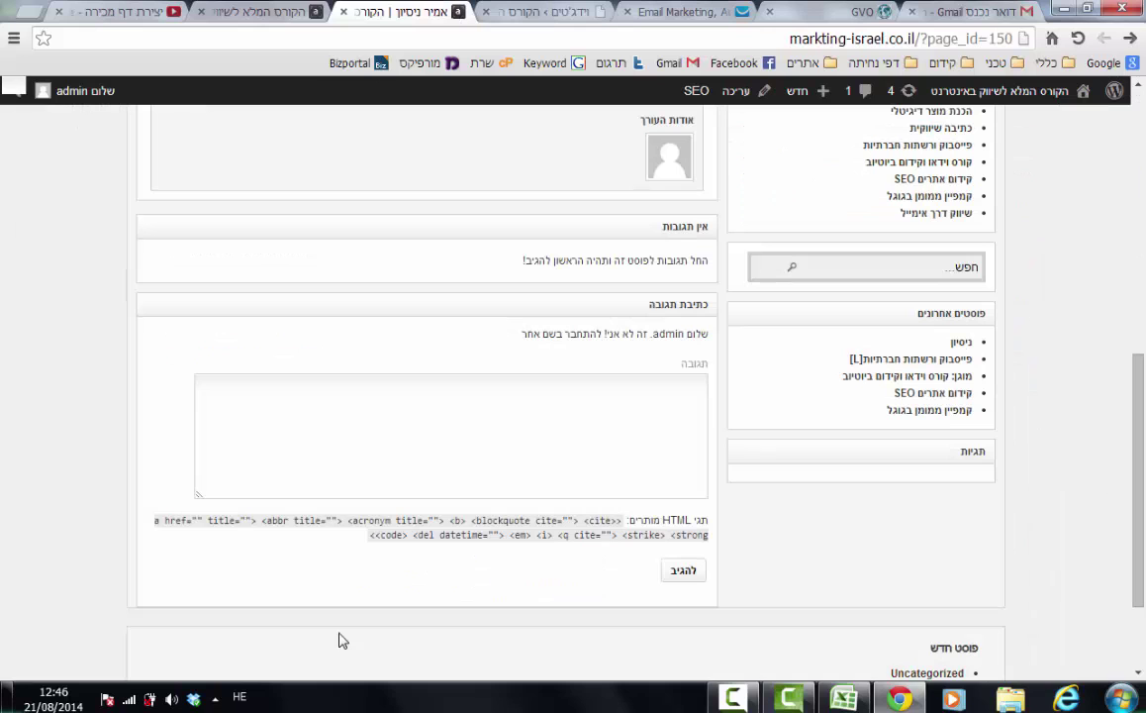
pyautogui.moveTo(1138, 436); pyautogui.dragTo(1108, 176)
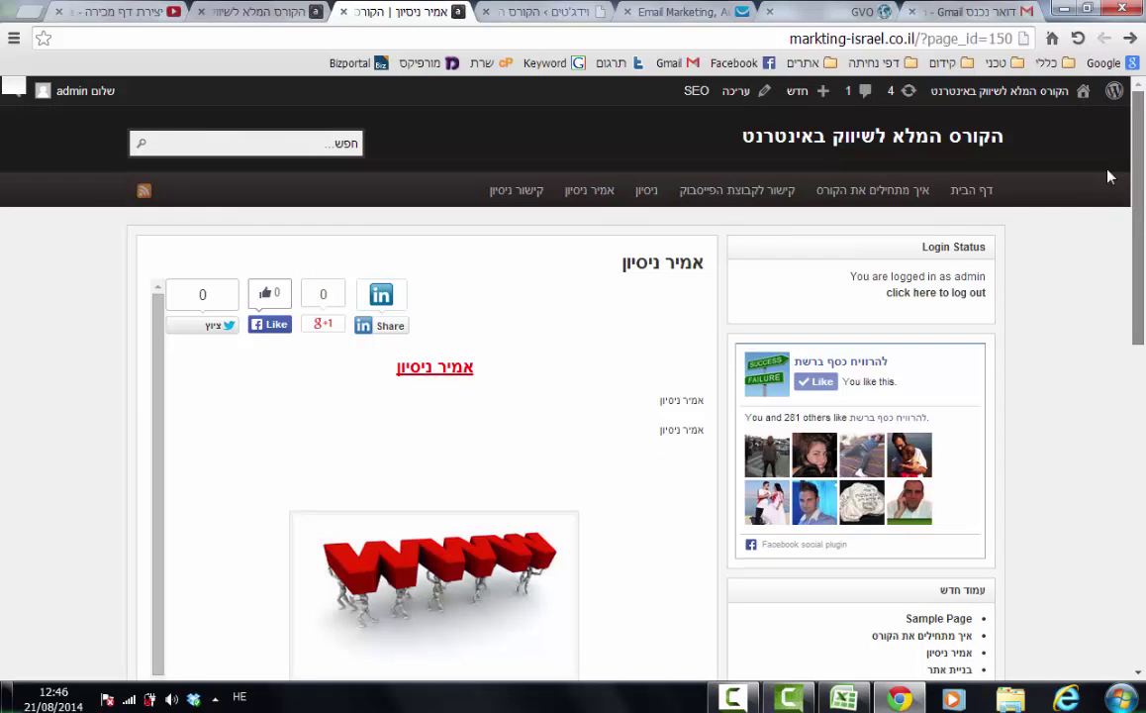
pyautogui.click(525, 11)
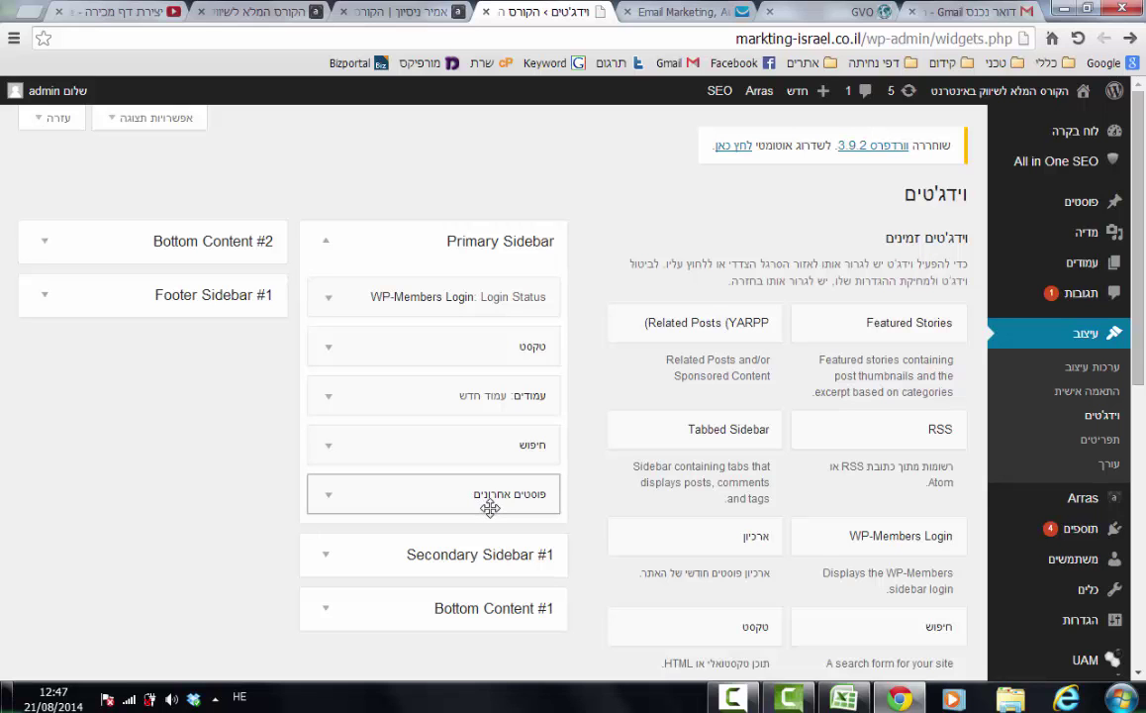
pyautogui.click(381, 12)
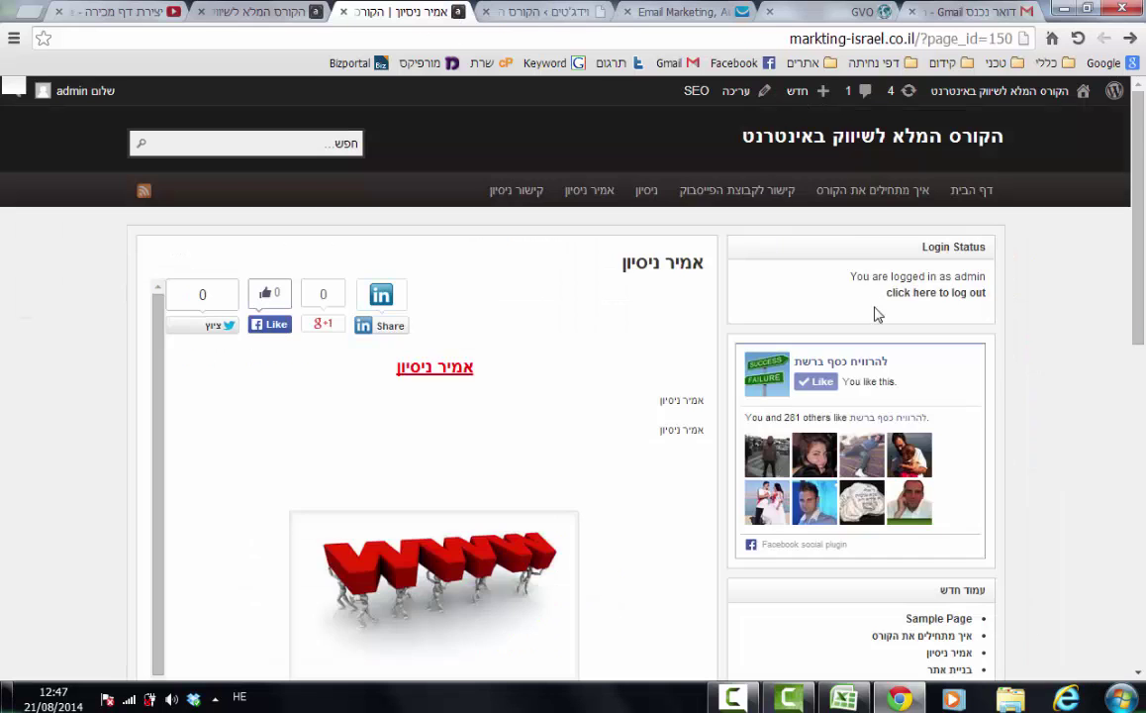
pyautogui.scroll(-5, 1038, 566)
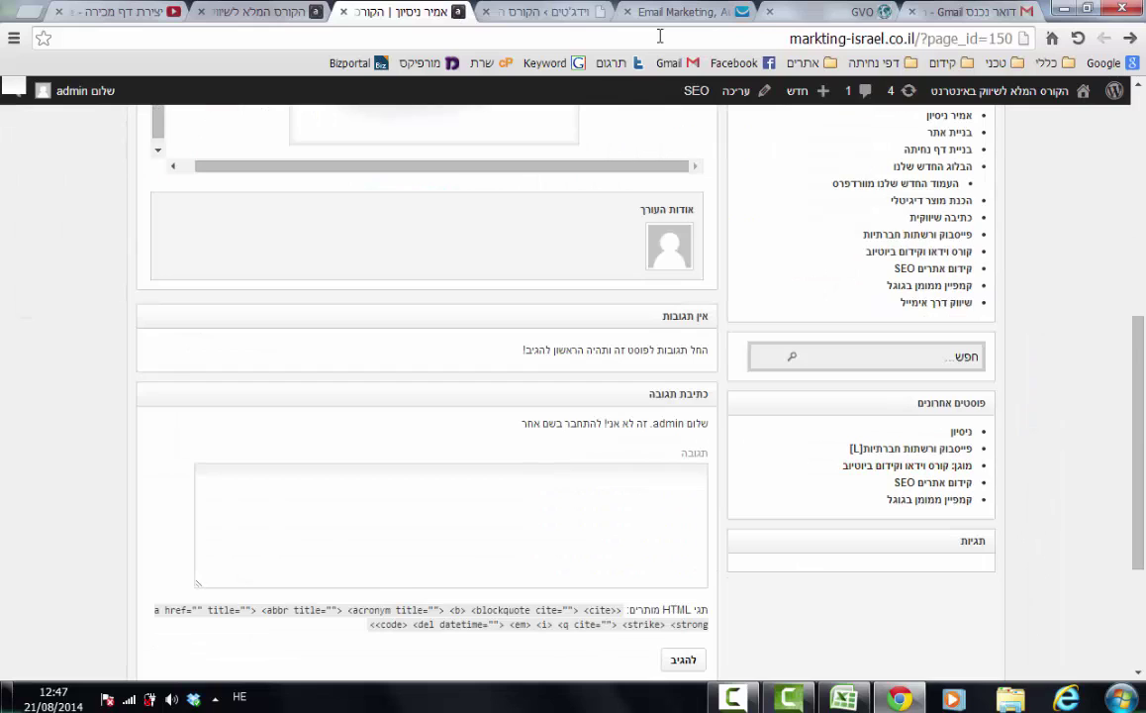
# Examine the settings of the "פוסטים אחרונים" and "עמודים" widgets in the Primary Sidebar, closing each without changes.
pyautogui.click(564, 14)
pyautogui.click(326, 505)
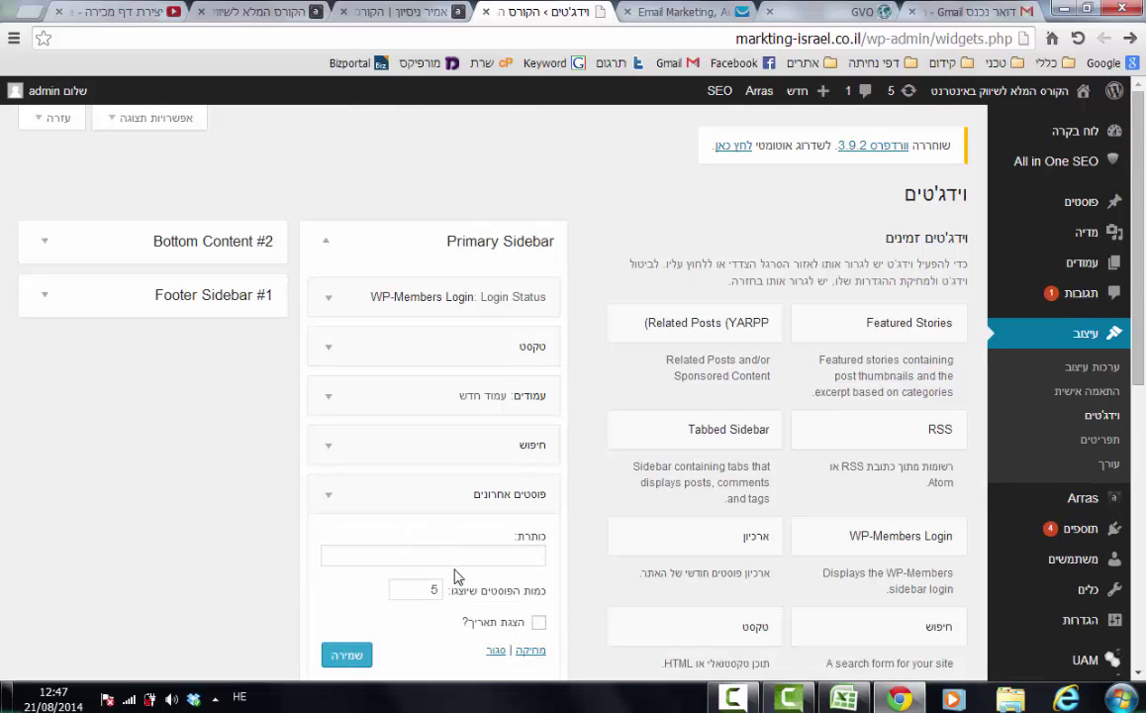
pyautogui.click(402, 497)
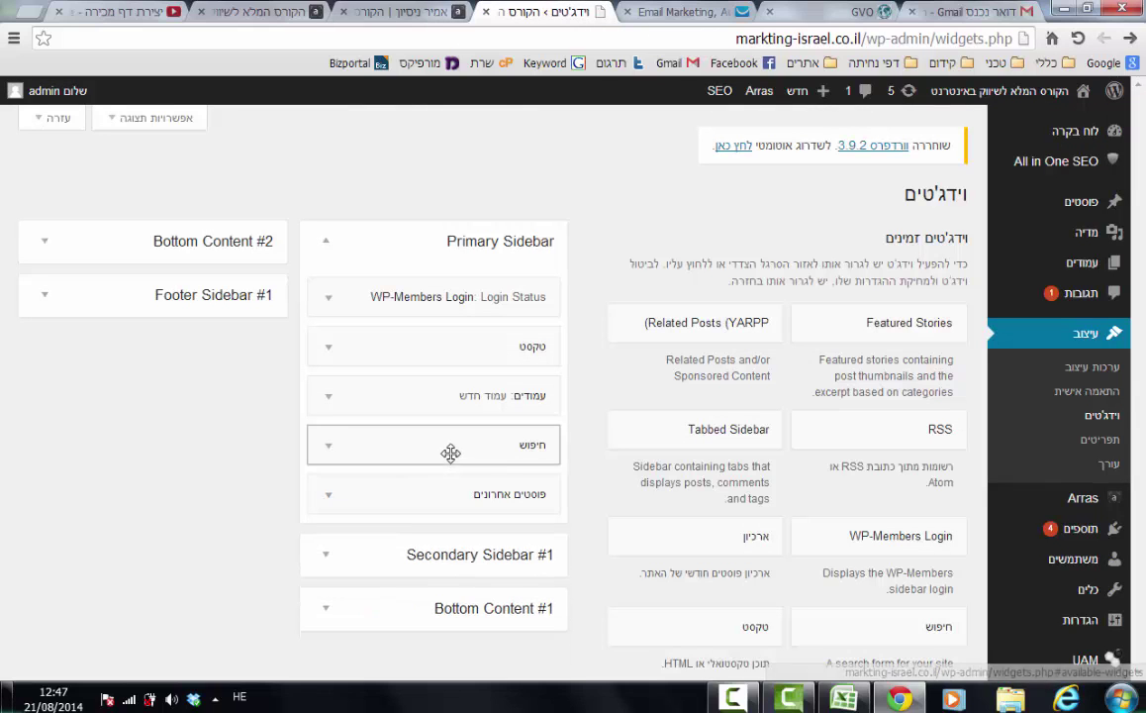
pyautogui.click(328, 401)
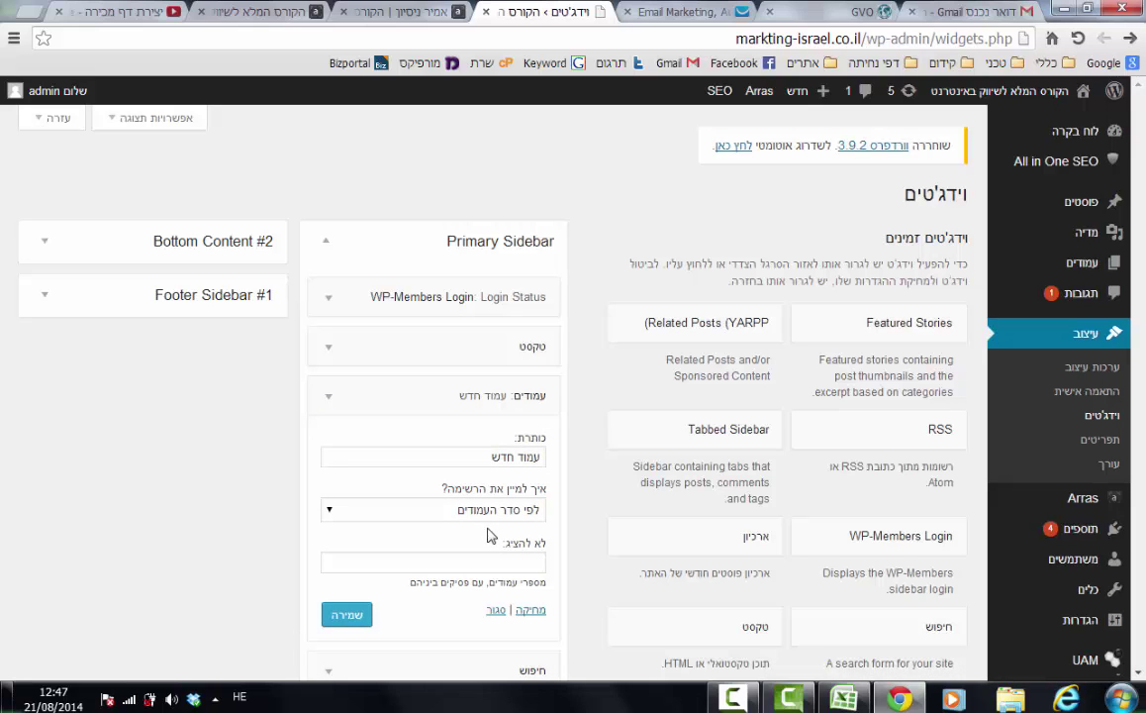
pyautogui.click(347, 397)
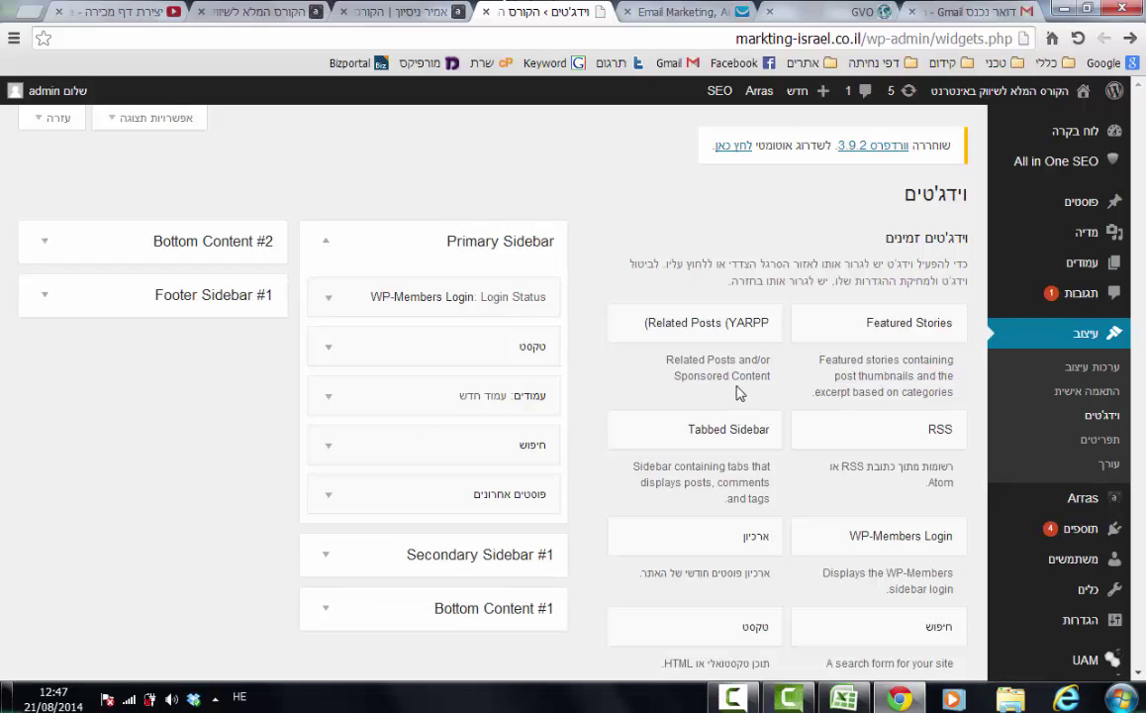
# Add a text widget below "פוסטים אחרונים" in the Primary Sidebar and fill it with the HTML code of GVO's "ebay course" form.
pyautogui.scroll(-2, 686, 408)
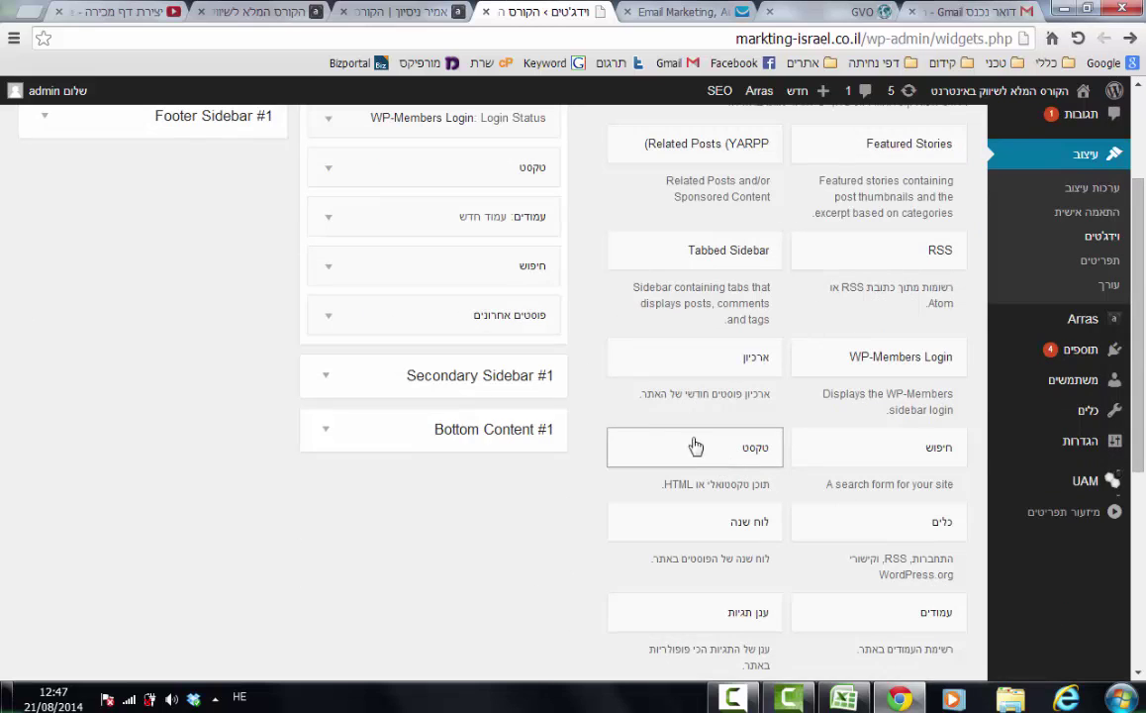
pyautogui.moveTo(691, 447); pyautogui.dragTo(555, 318)
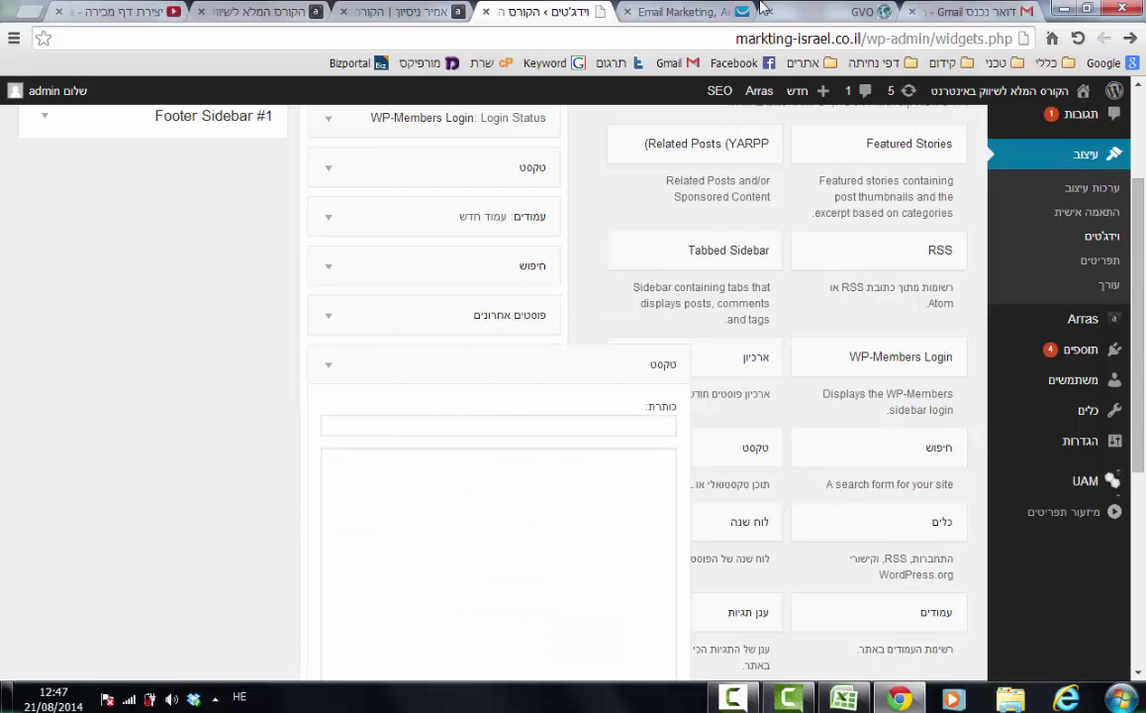
pyautogui.click(733, 12)
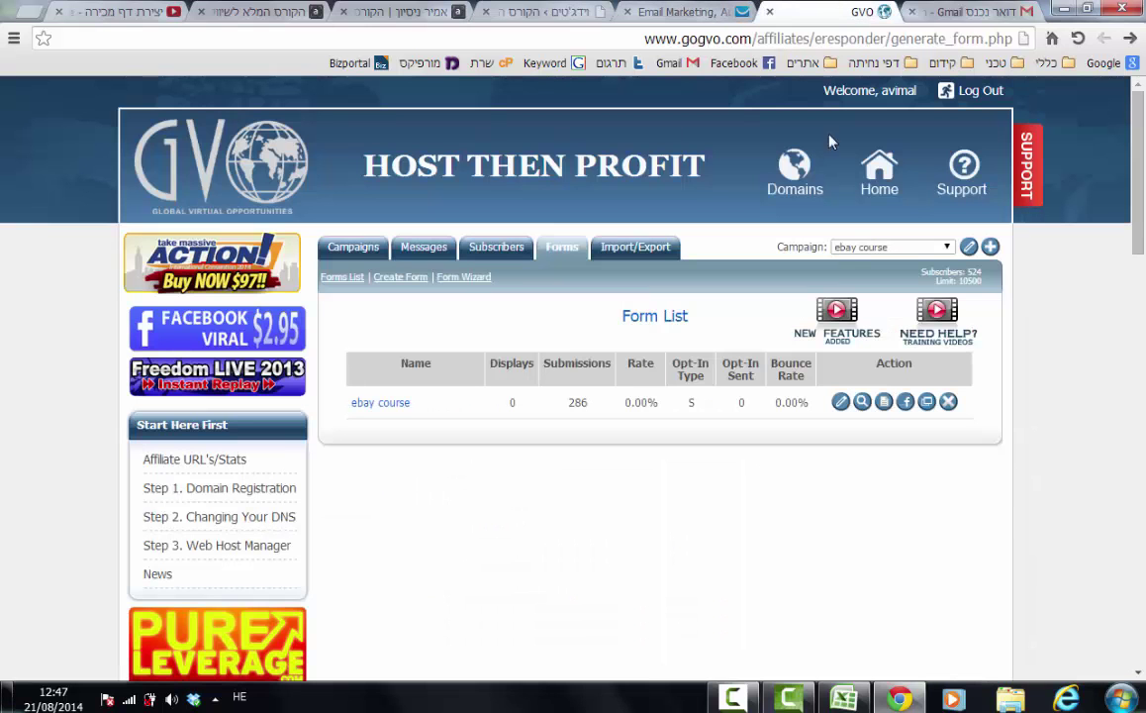
pyautogui.click(884, 401)
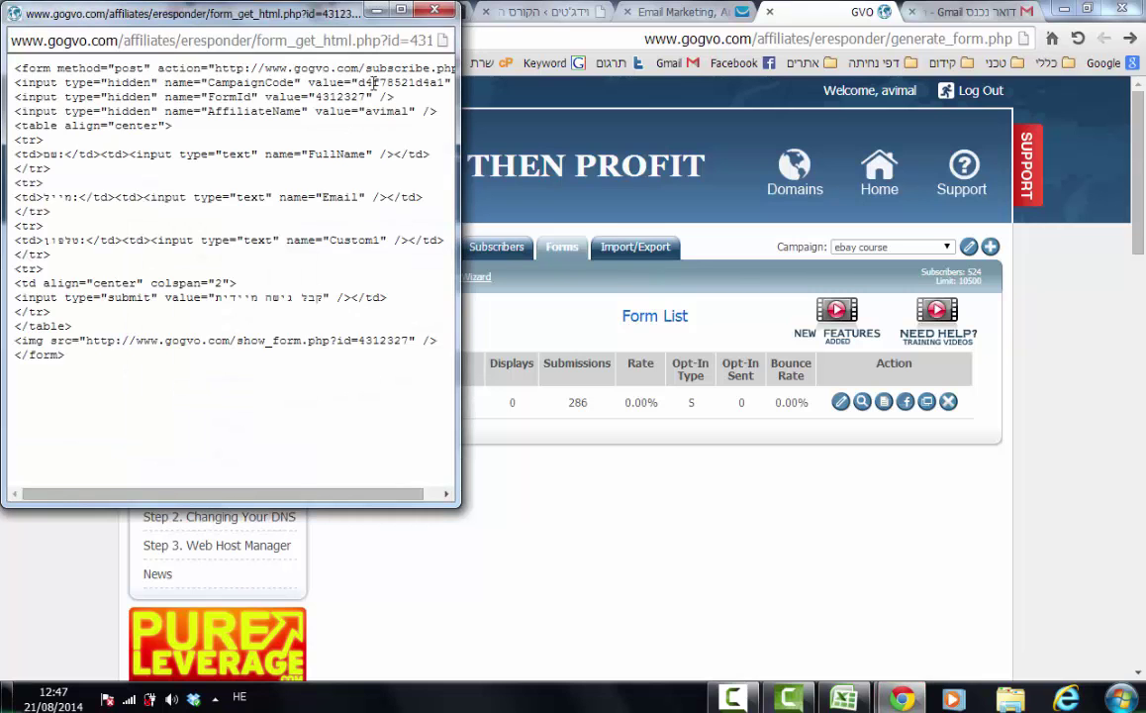
pyautogui.hotkey('ctrl', 'a')
pyautogui.click(433, 11)
pyautogui.click(584, 16)
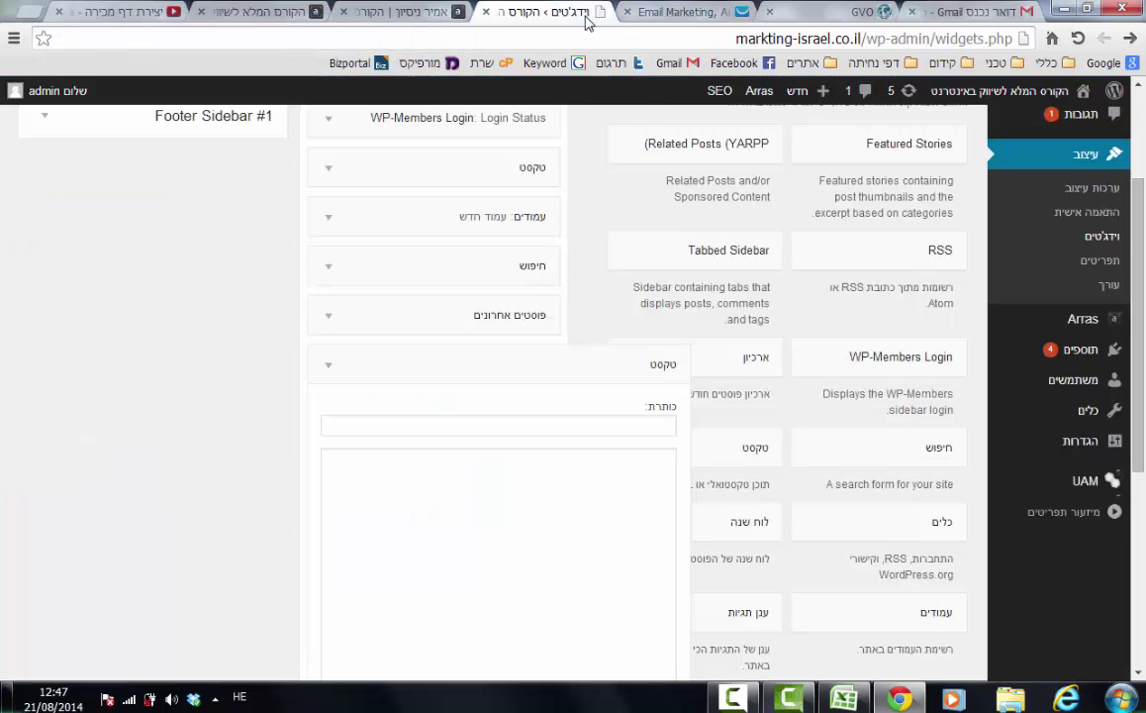
pyautogui.click(524, 505)
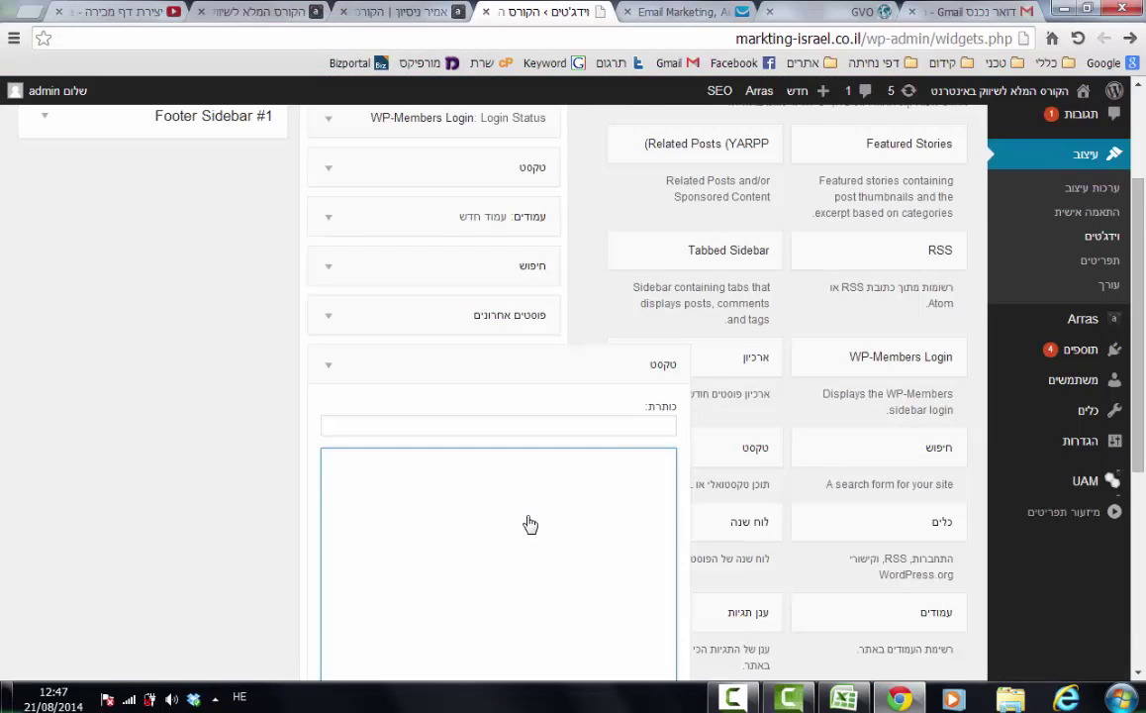
pyautogui.hotkey('ctrl', 'v')
pyautogui.scroll(3, 565, 416)
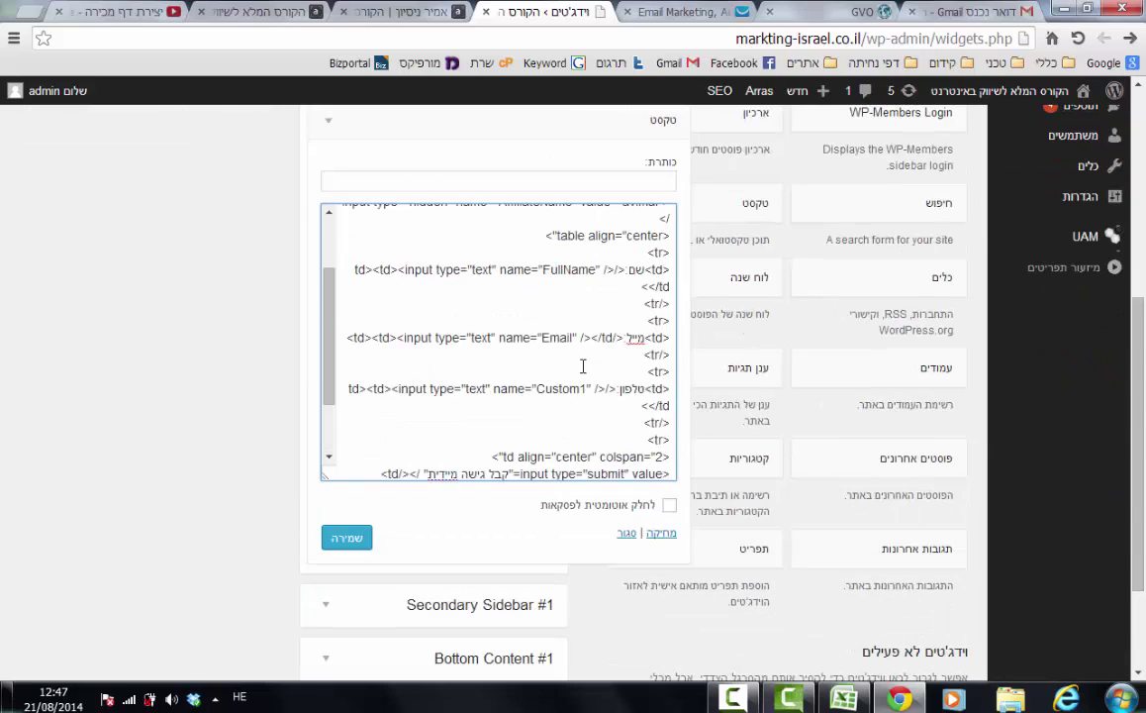
# Title the new text widget "צרו קשר איתנו", save it and collapse its settings.
pyautogui.click(648, 178)
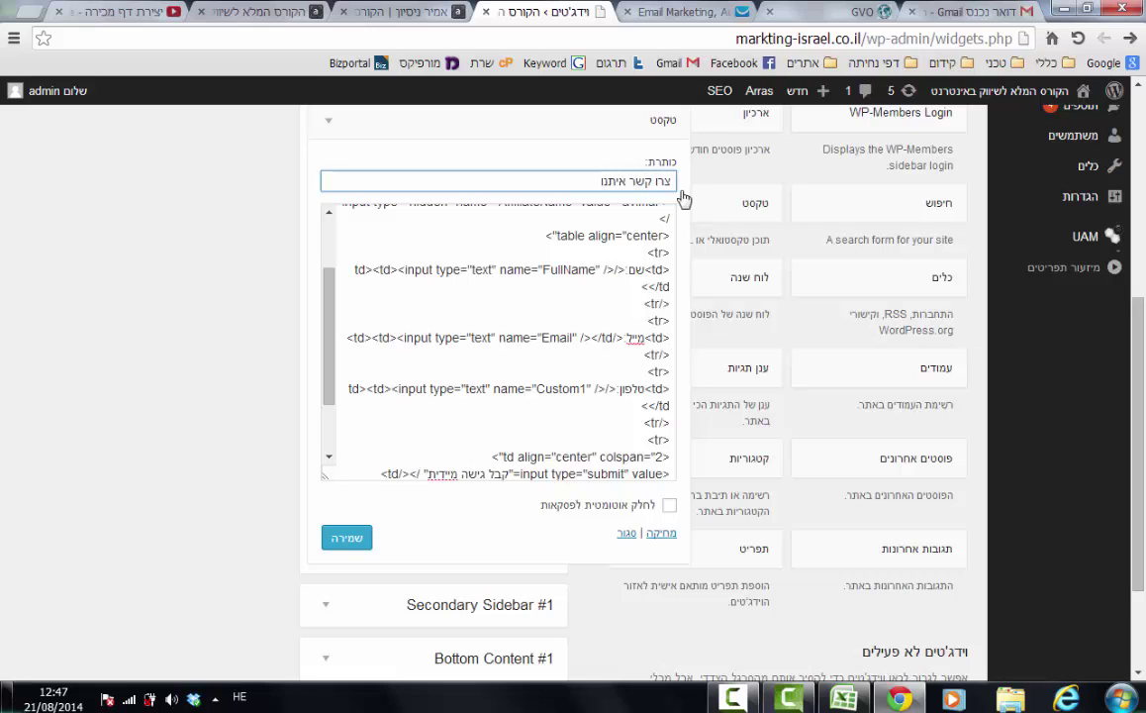
pyautogui.click(348, 540)
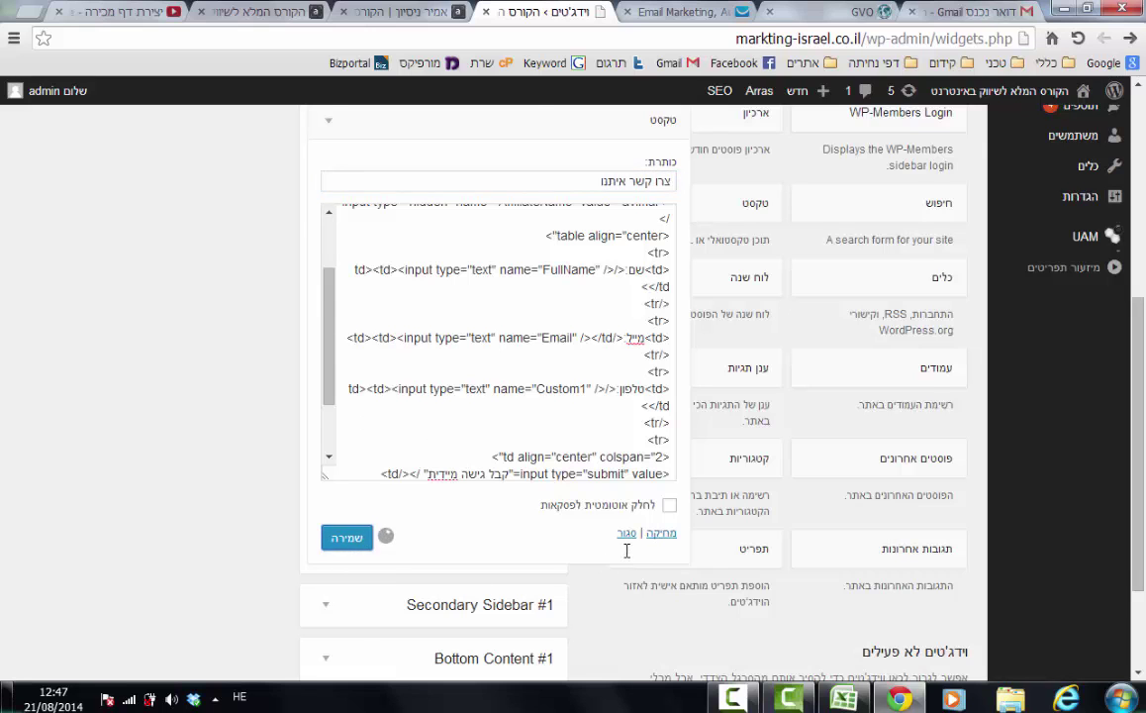
pyautogui.scroll(1, 627, 550)
pyautogui.scroll(-3, 660, 455)
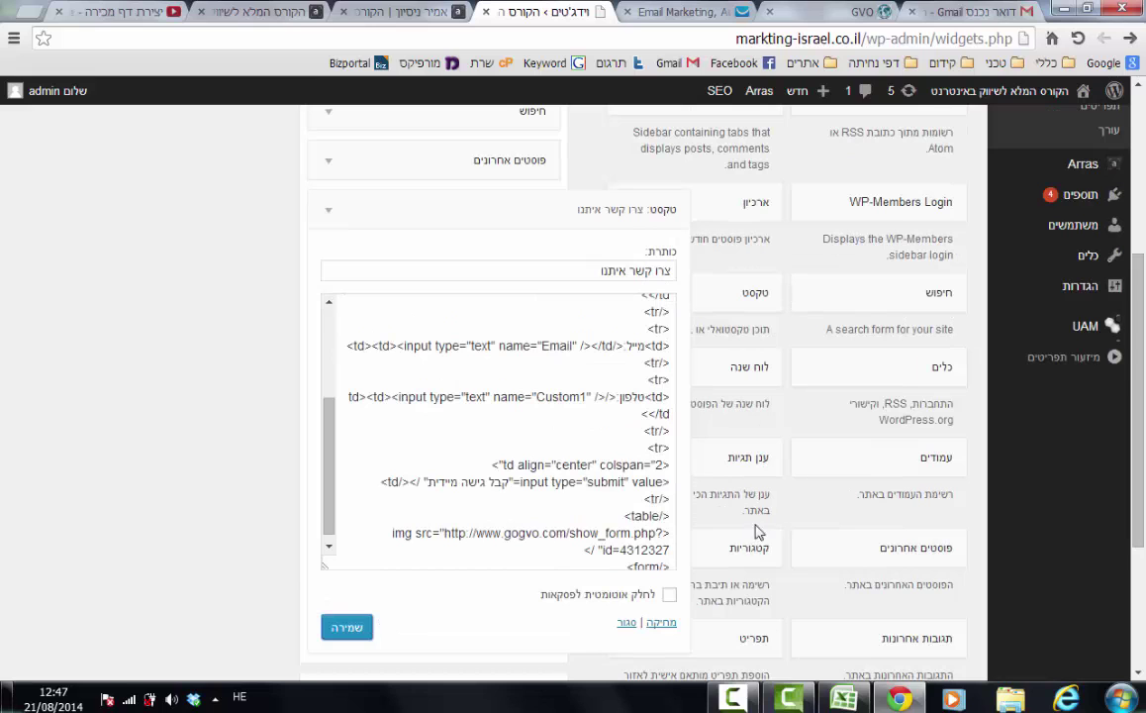
pyautogui.click(323, 218)
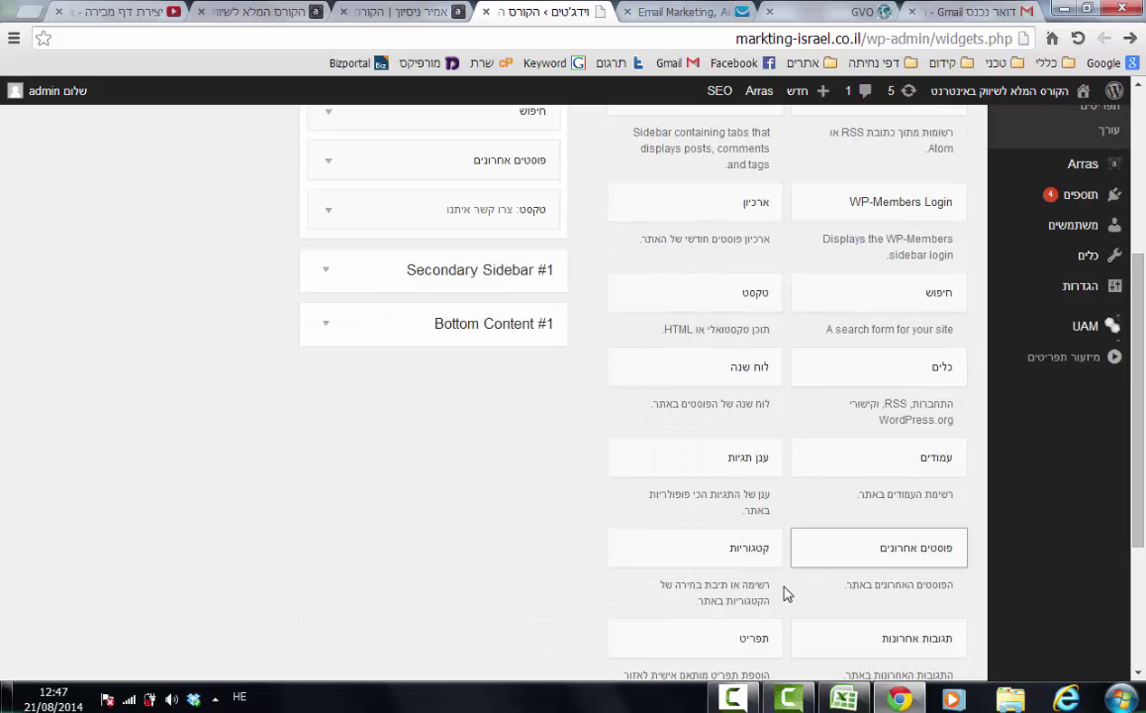
# Reload the live test page and check the contact form in its sidebar.
pyautogui.scroll(3, 622, 449)
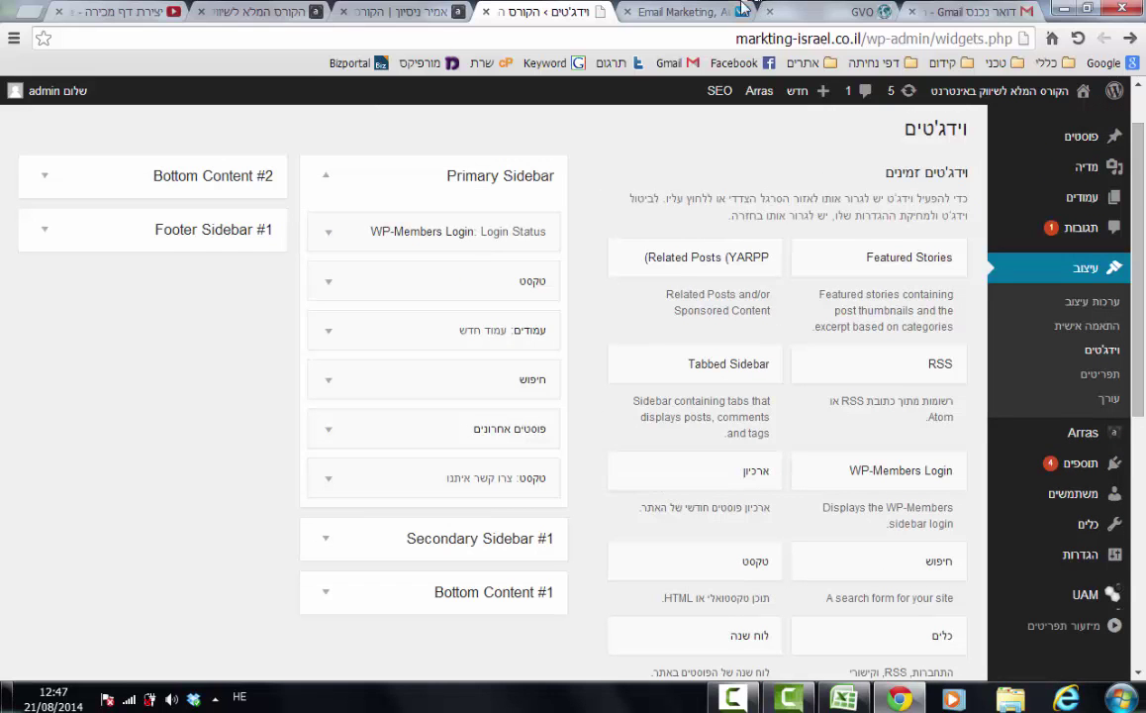
pyautogui.click(431, 12)
pyautogui.press('F5')
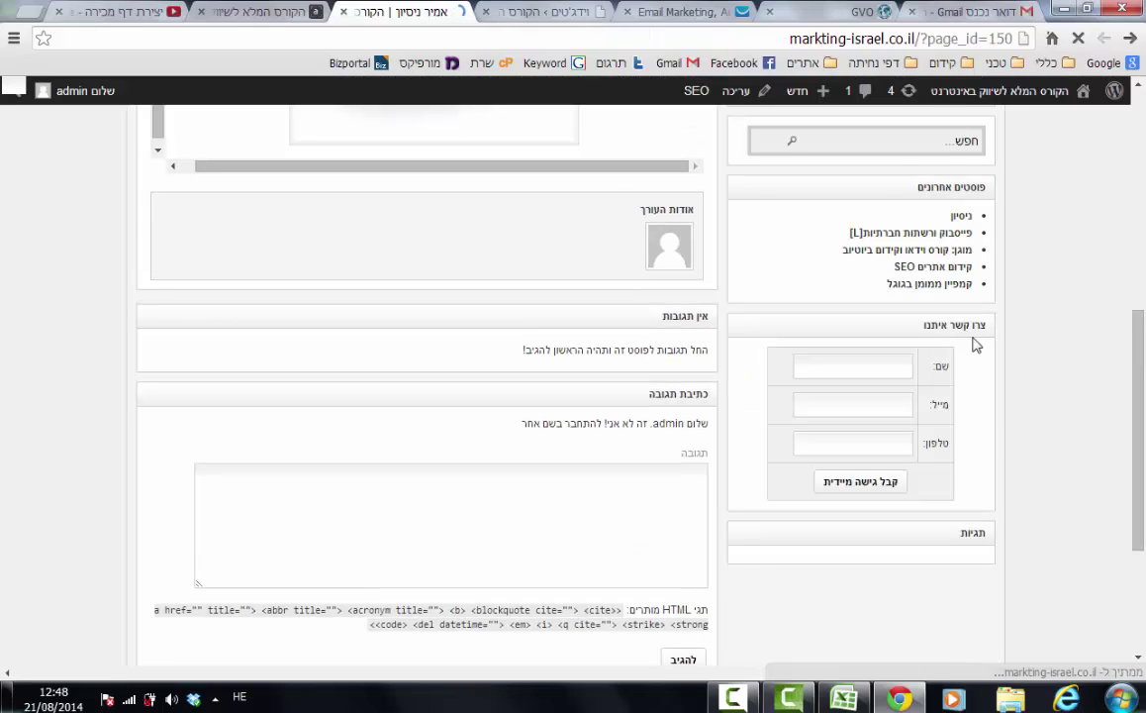
# Examine the Facebook page address in the like-box code of the untitled text widget in the Primary Sidebar, leaving it unchanged.
pyautogui.scroll(-3, 921, 410)
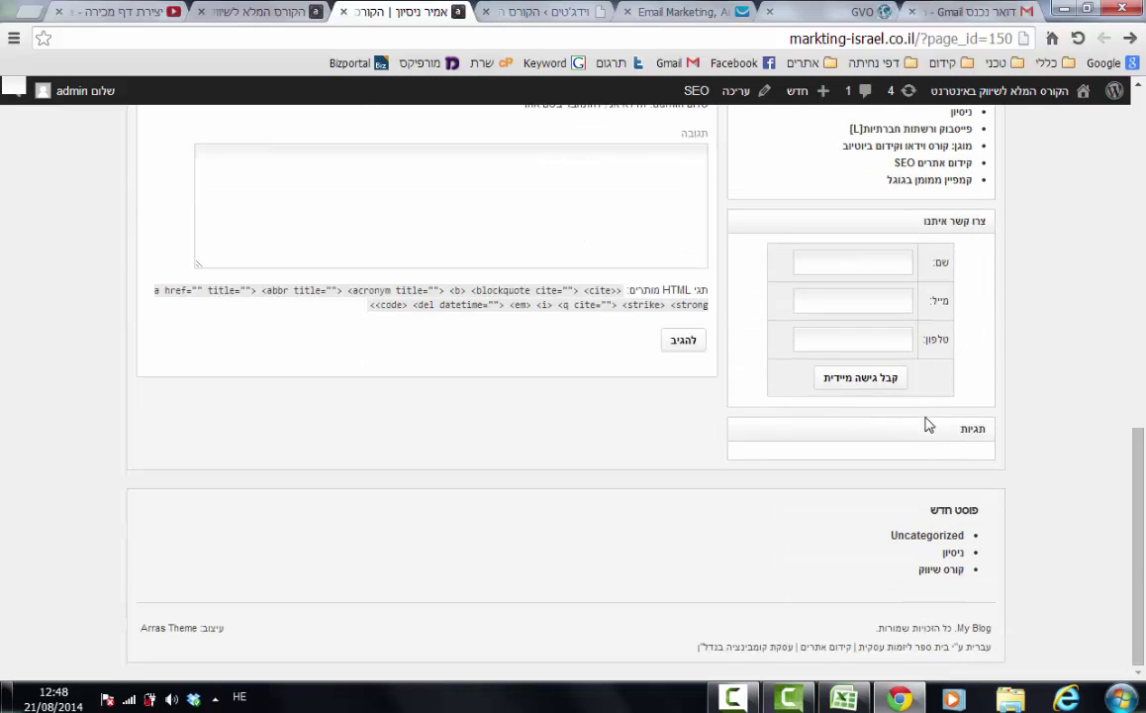
pyautogui.scroll(4, 929, 425)
pyautogui.click(537, 12)
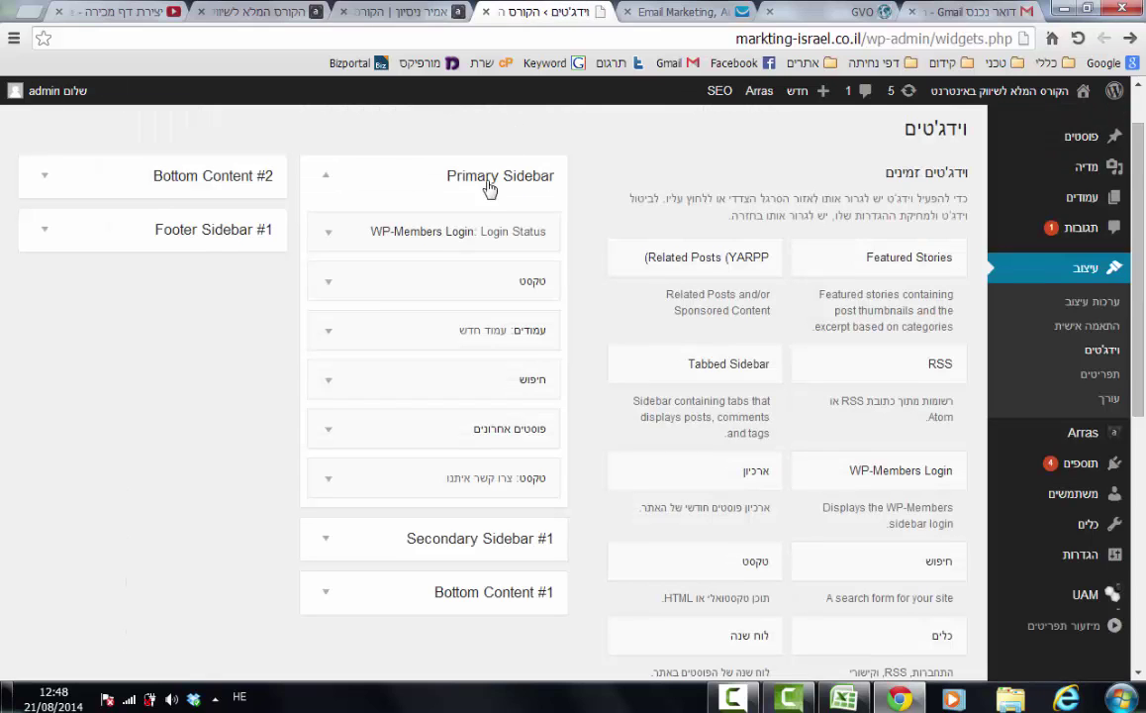
pyautogui.click(399, 284)
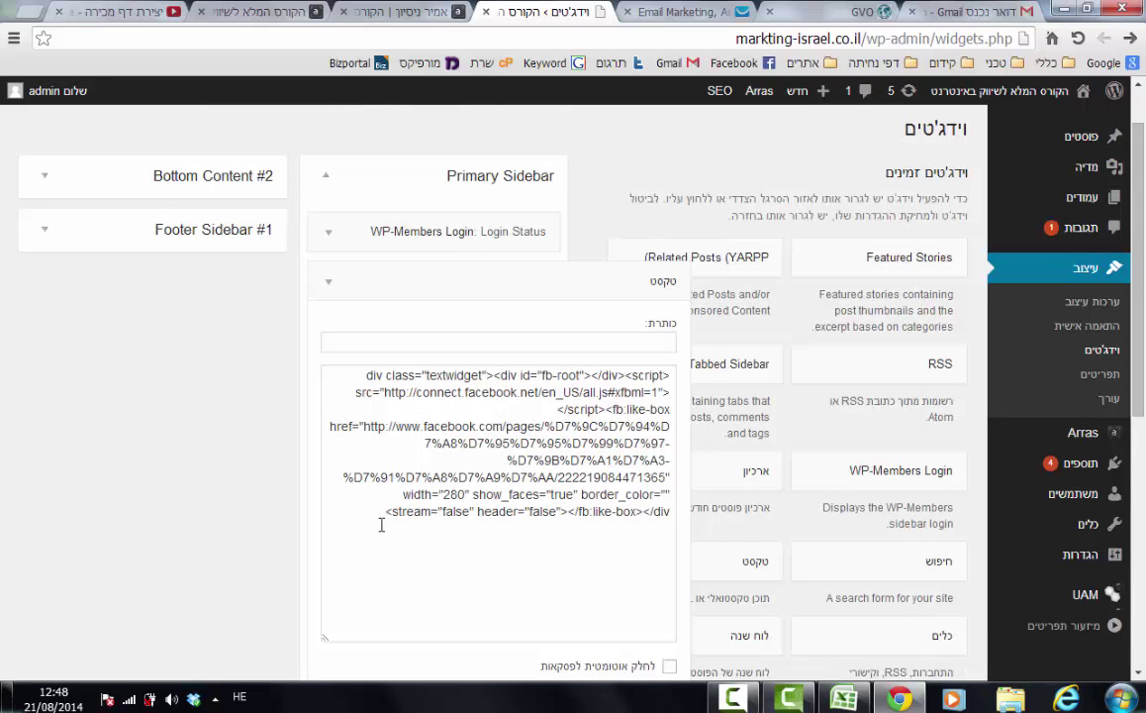
pyautogui.moveTo(365, 426); pyautogui.dragTo(663, 478)
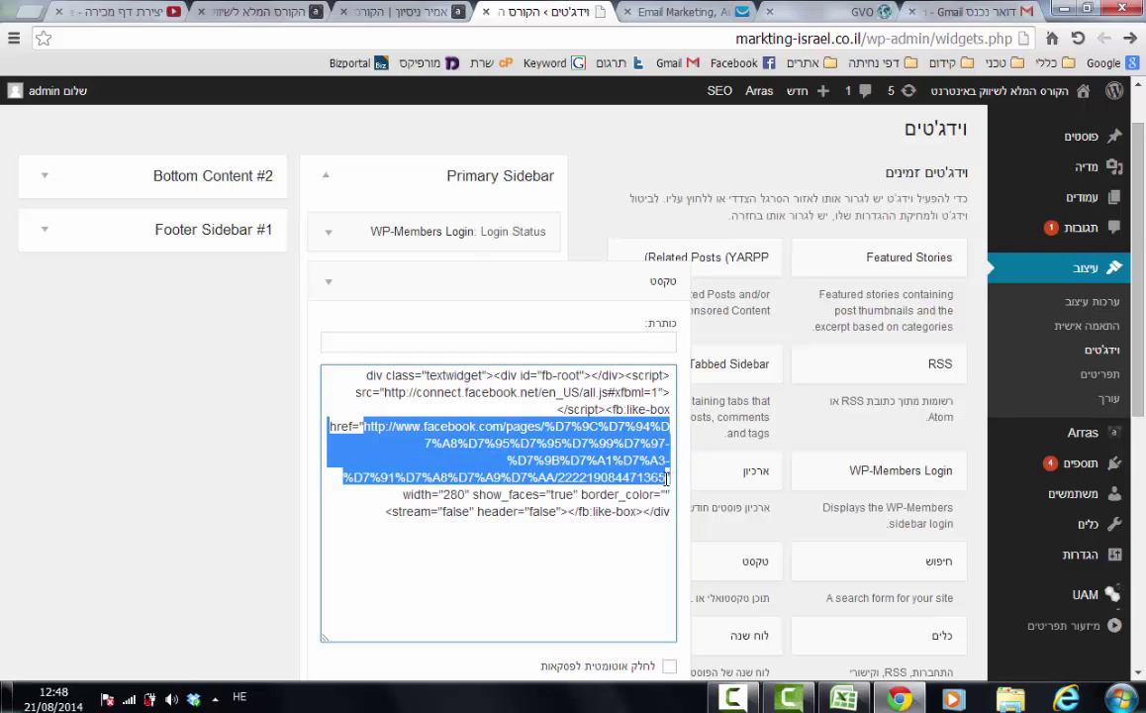
pyautogui.click(471, 552)
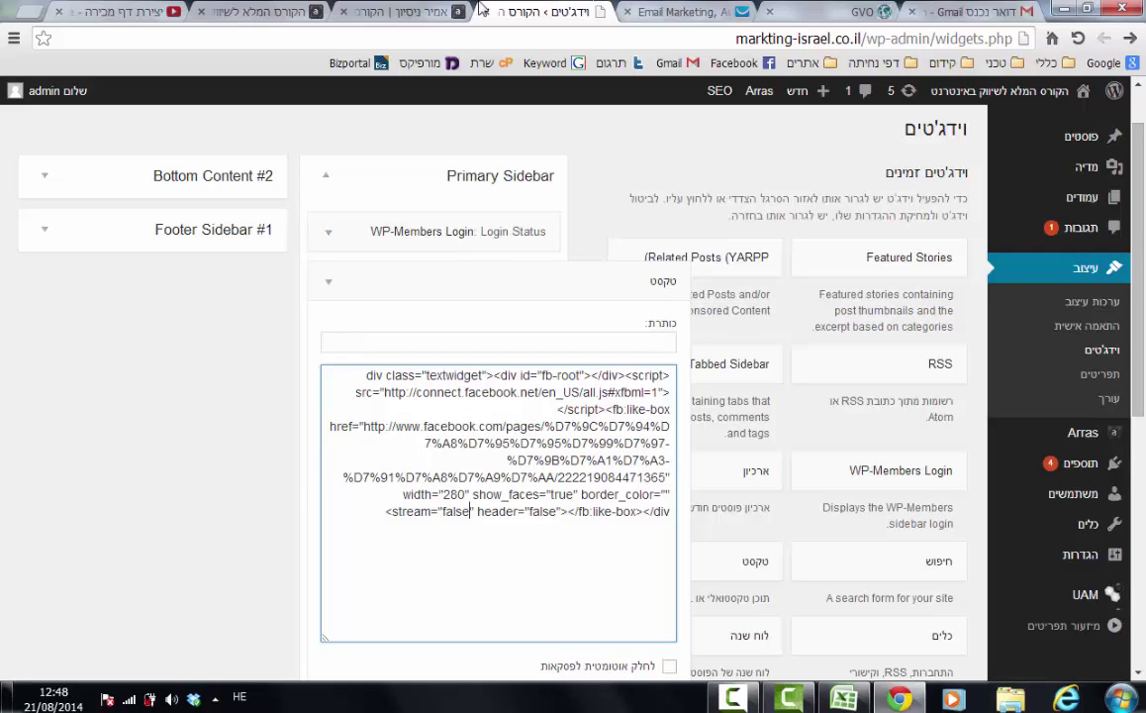
pyautogui.click(333, 274)
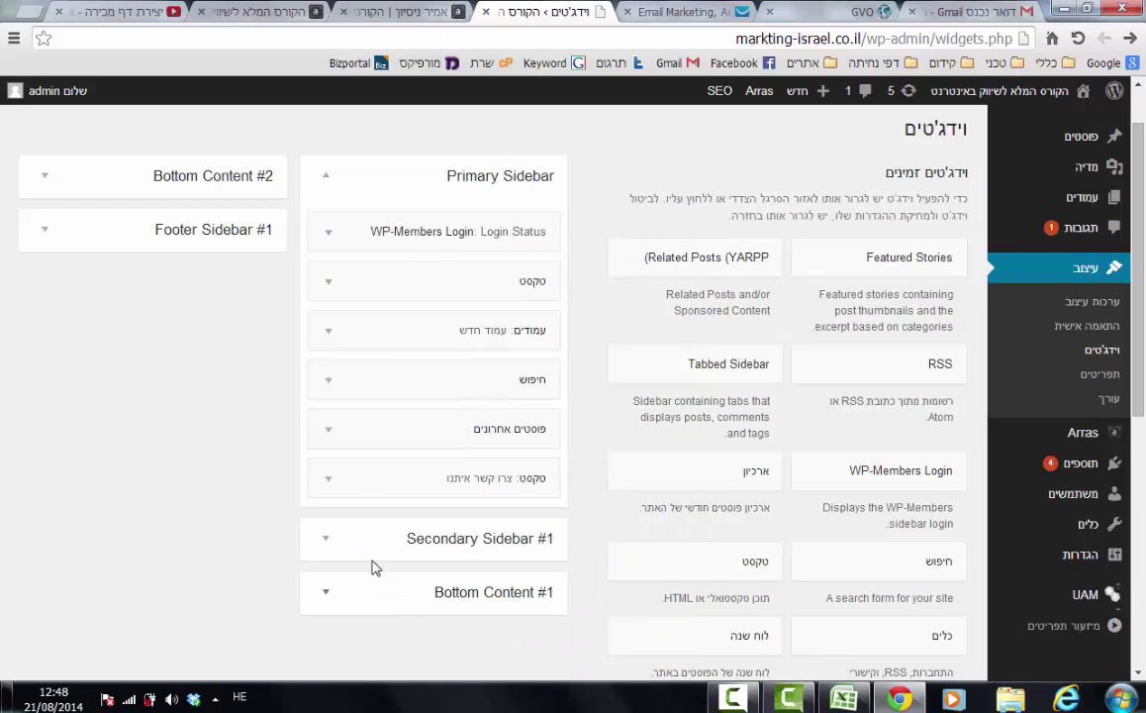
# Delete the "צרו קשר איתנו" text widget from the Primary Sidebar.
pyautogui.click(329, 480)
pyautogui.scroll(-2, 216, 532)
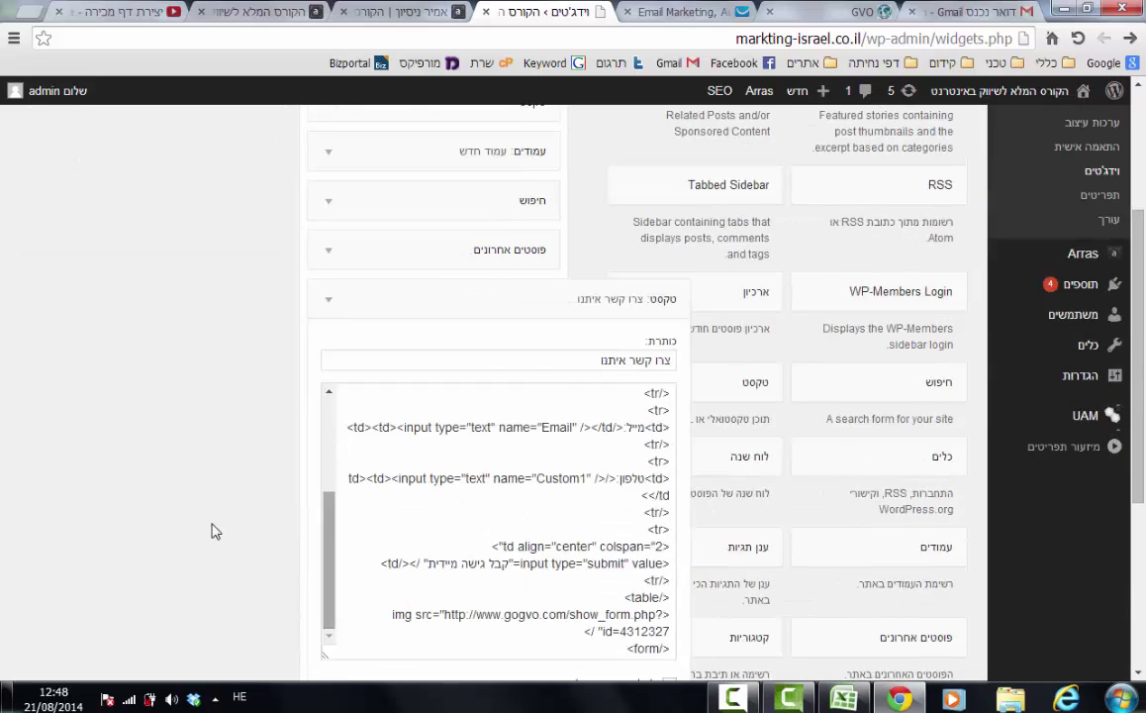
pyautogui.scroll(-3, 216, 532)
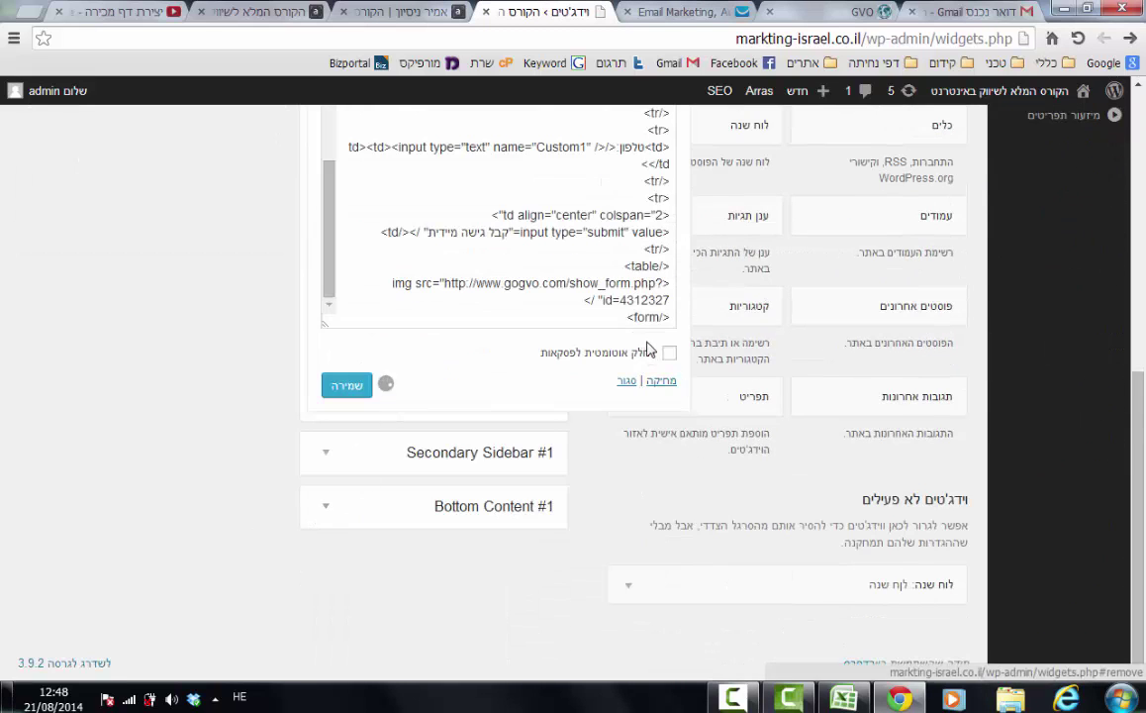
pyautogui.click(660, 382)
pyautogui.scroll(3, 624, 95)
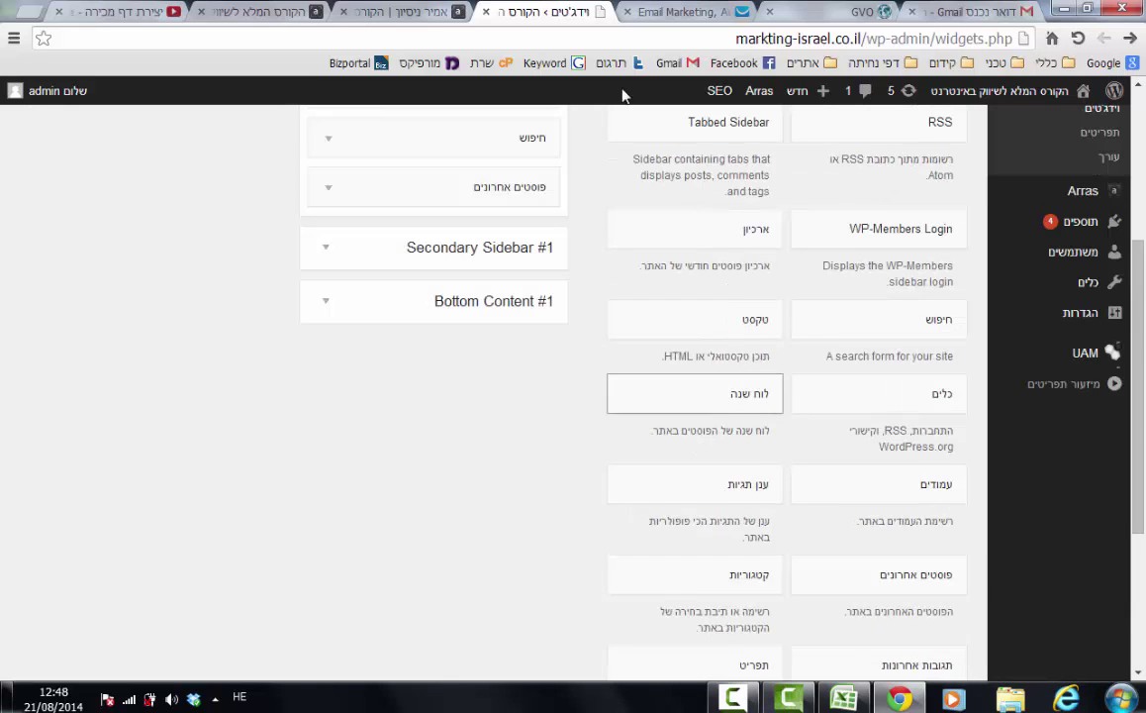
# Return to the live site and view its home page, "דף הבית".
pyautogui.click(401, 11)
pyautogui.scroll(10, 990, 307)
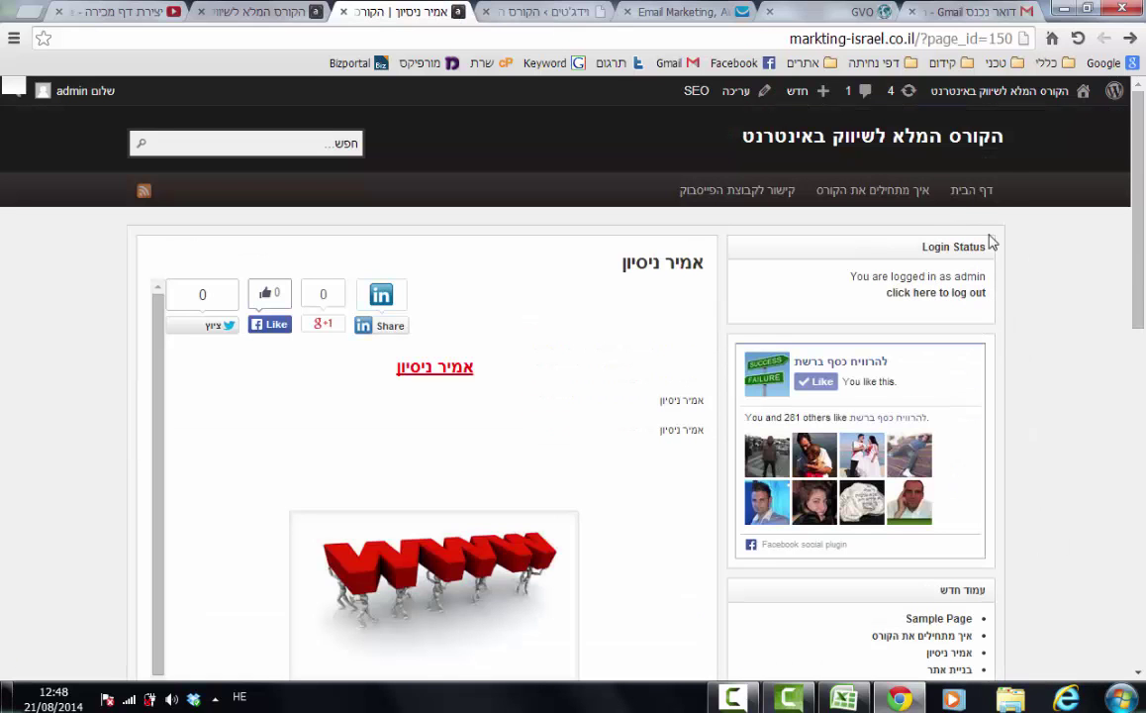
pyautogui.click(966, 193)
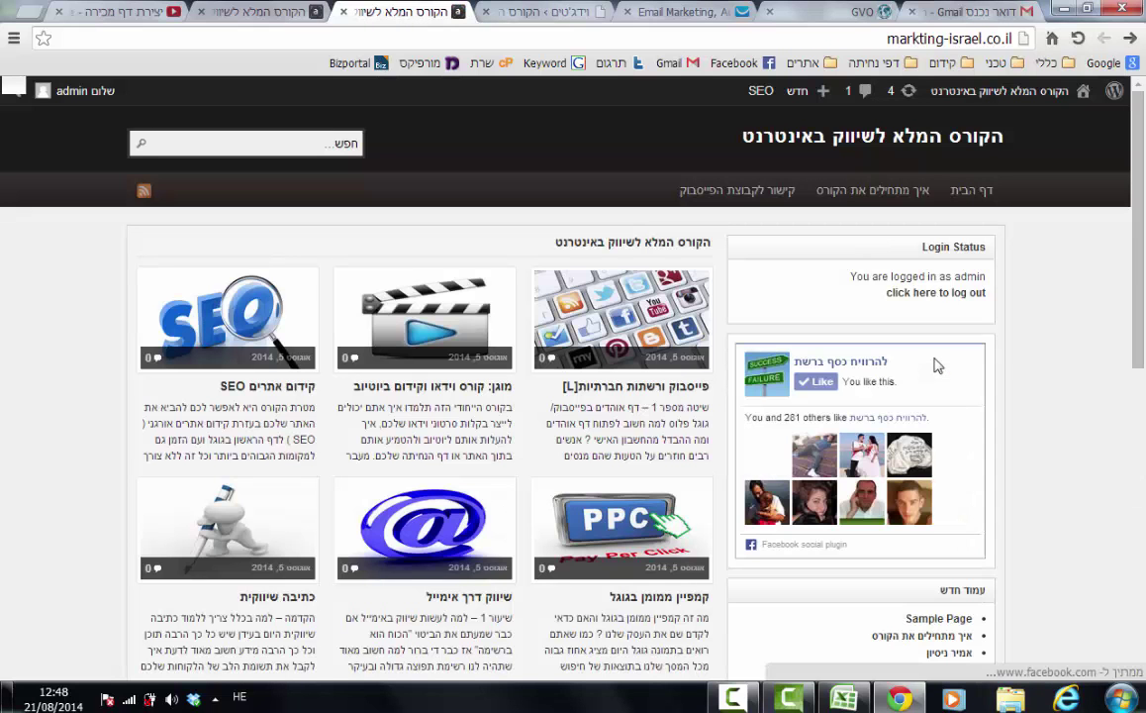
# Open the theme management page in the WordPress admin and look over the installed themes.
pyautogui.click(584, 17)
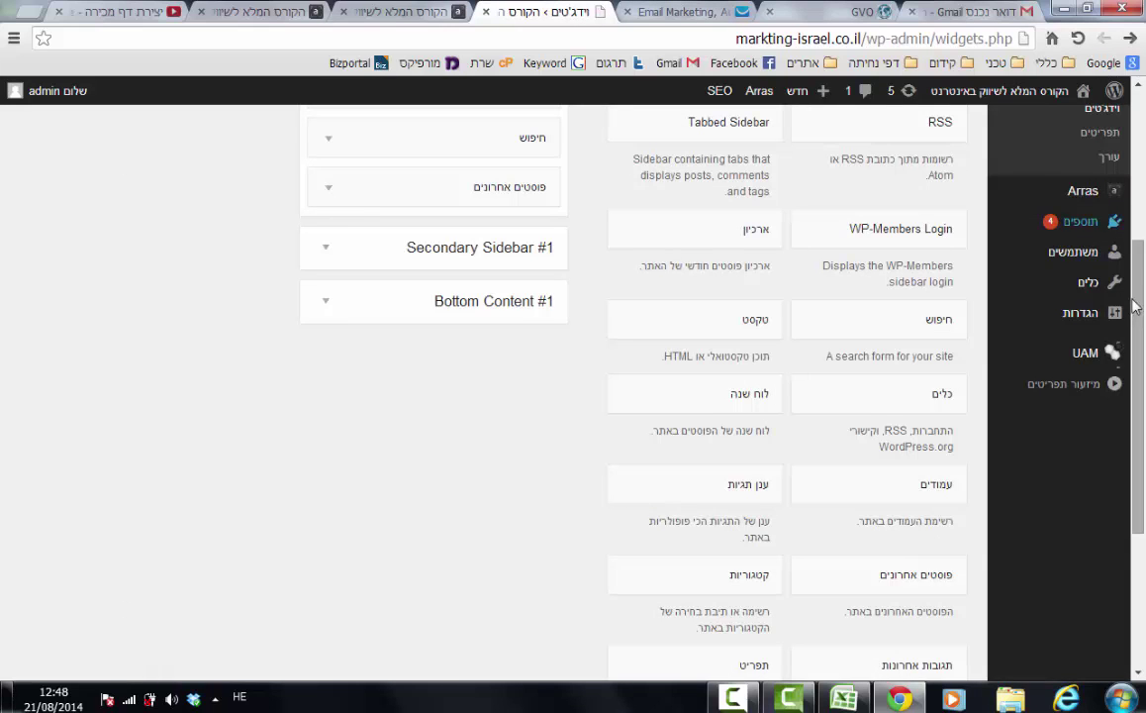
pyautogui.scroll(3, 901, 178)
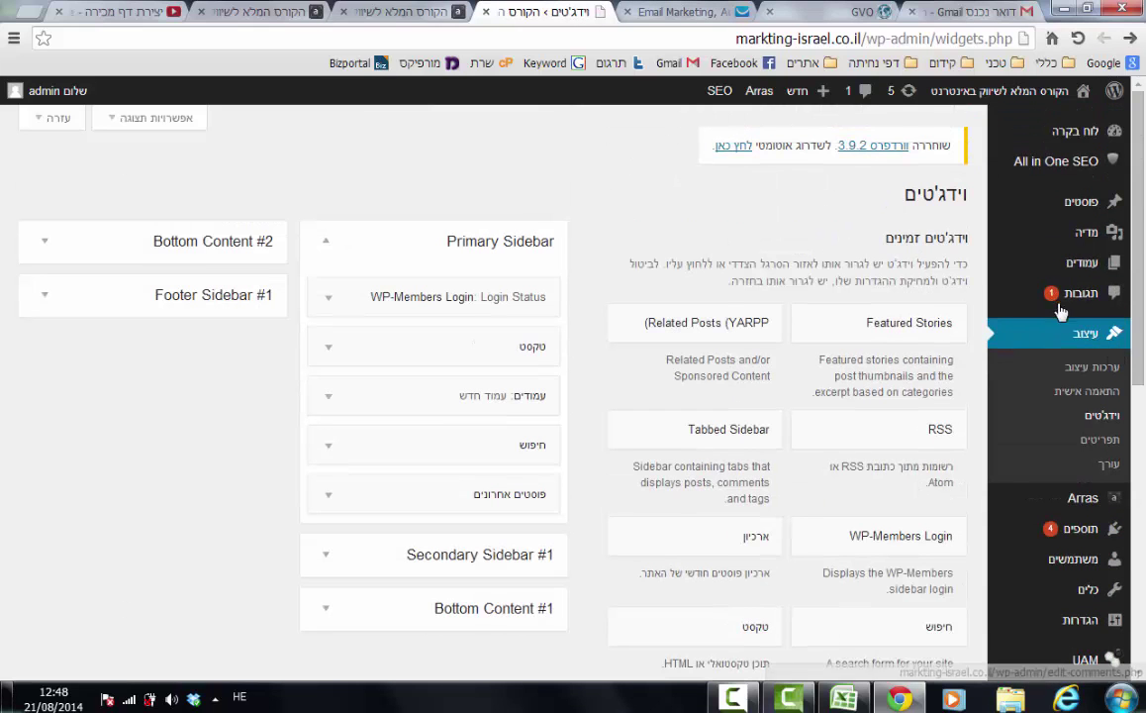
pyautogui.moveTo(1107, 505)
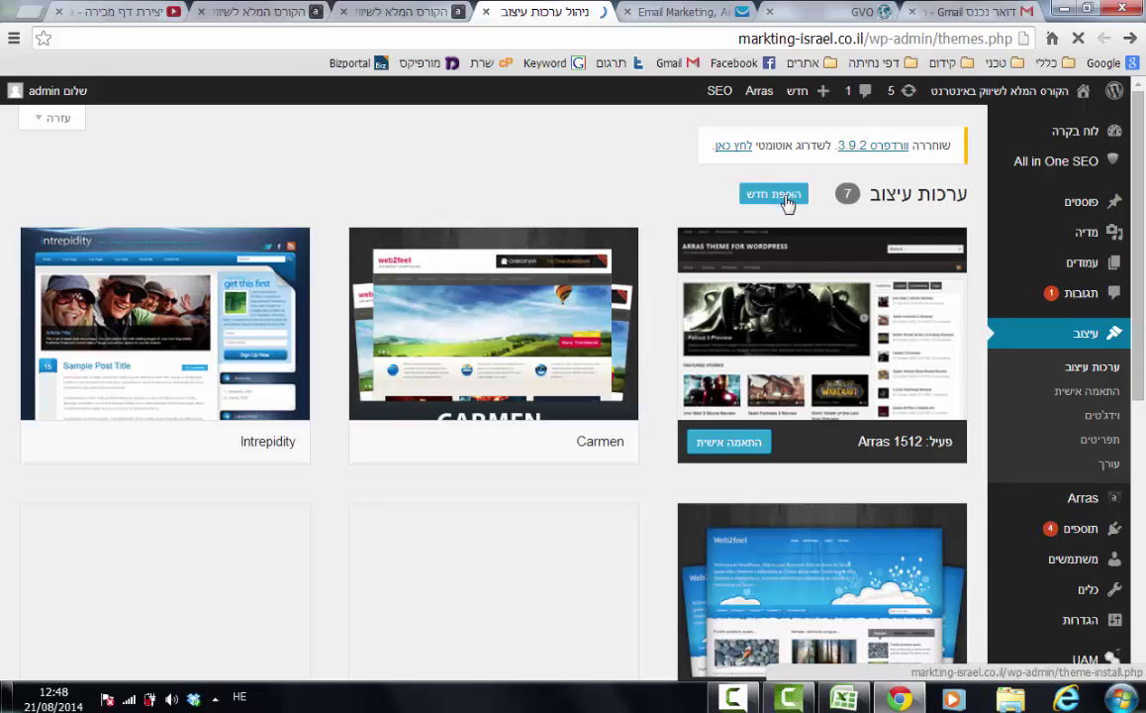
pyautogui.scroll(-3, 336, 386)
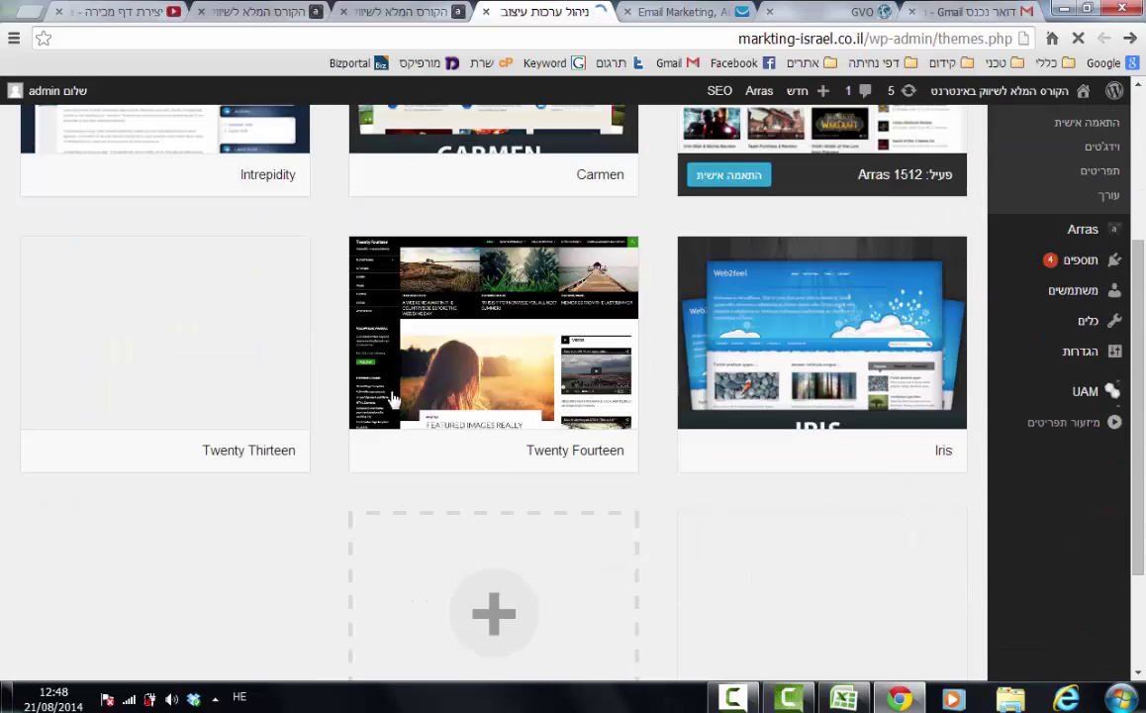
pyautogui.scroll(3, 448, 447)
pyautogui.scroll(-3, 447, 447)
pyautogui.scroll(3, 333, 359)
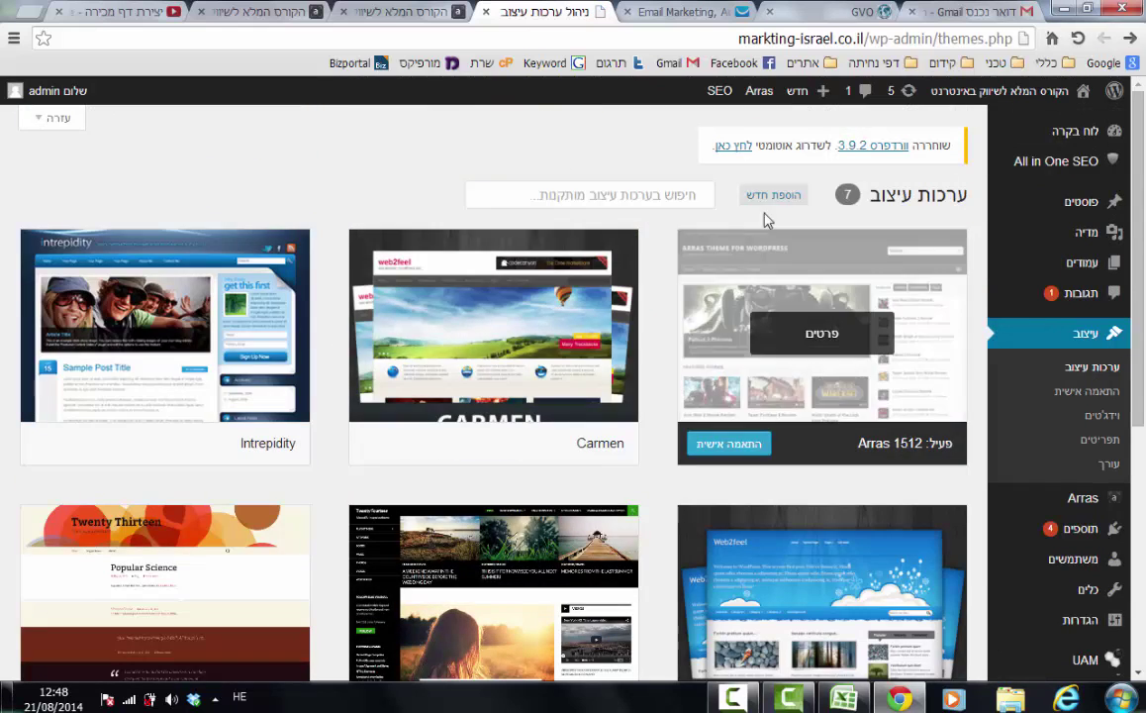
# Start adding a new theme and open the form for uploading a theme in .zip format.
pyautogui.click(775, 195)
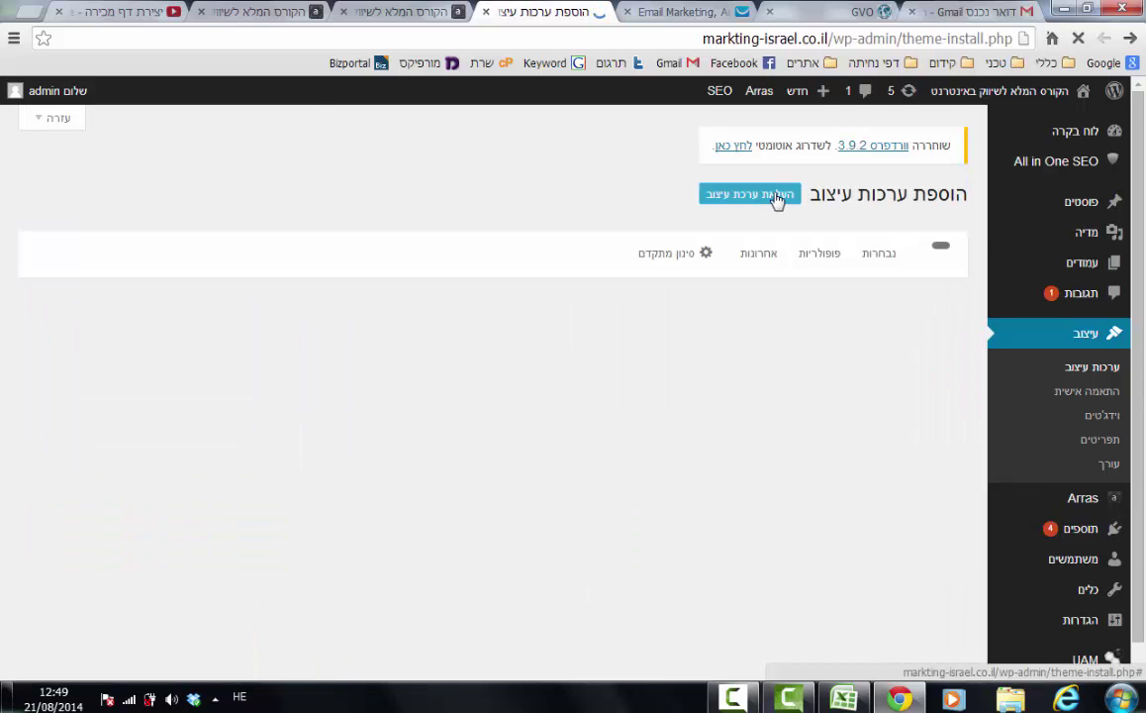
pyautogui.click(773, 197)
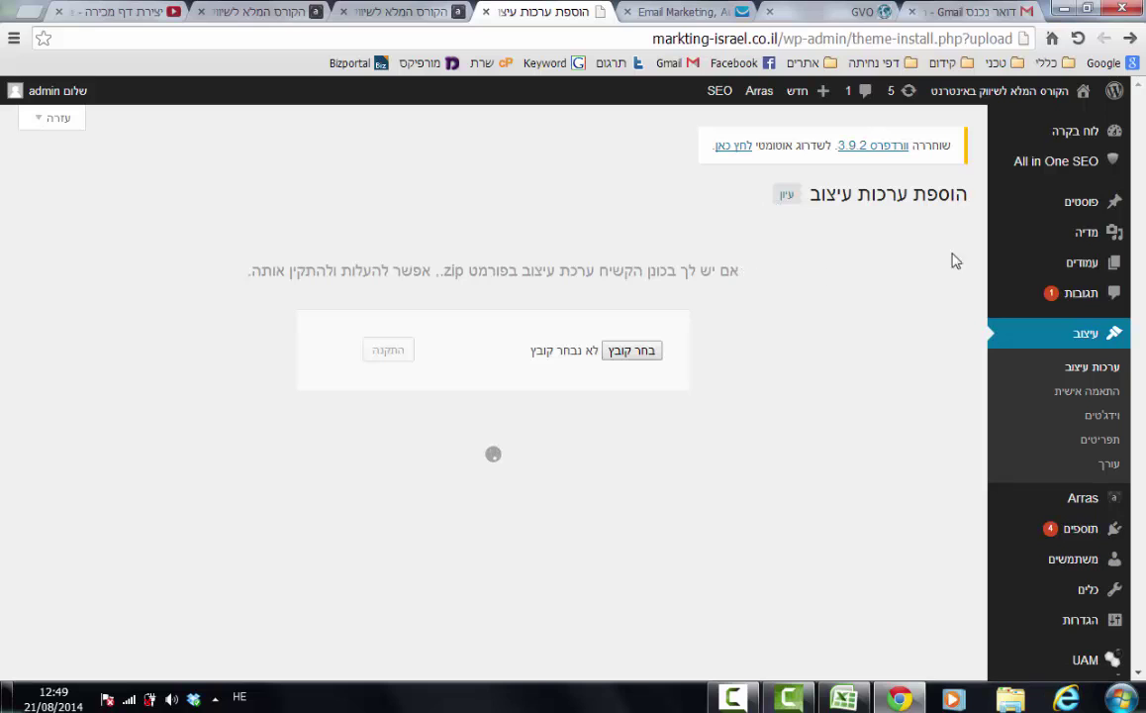
pyautogui.scroll(-1, 1116, 473)
# Open the installed plugins page in the admin and look over the live home page's posts and sidebar.
pyautogui.moveTo(1116, 474)
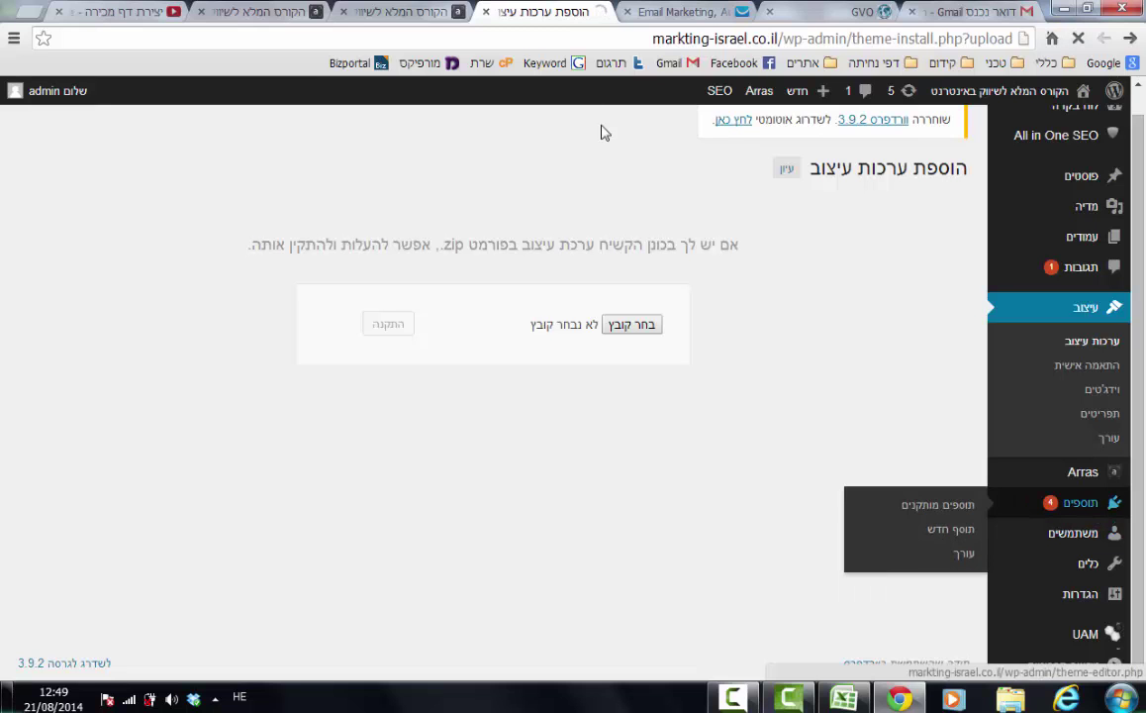
pyautogui.click(388, 12)
pyautogui.scroll(-5, 432, 361)
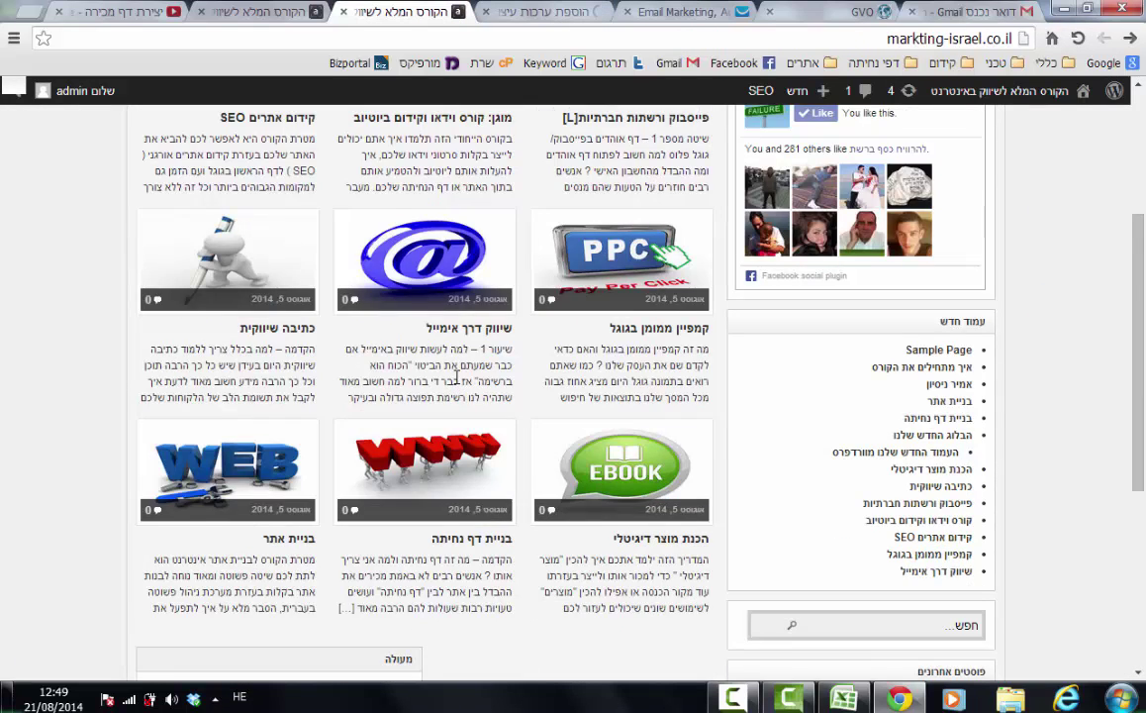
pyautogui.scroll(5, 465, 391)
pyautogui.scroll(1, 524, 397)
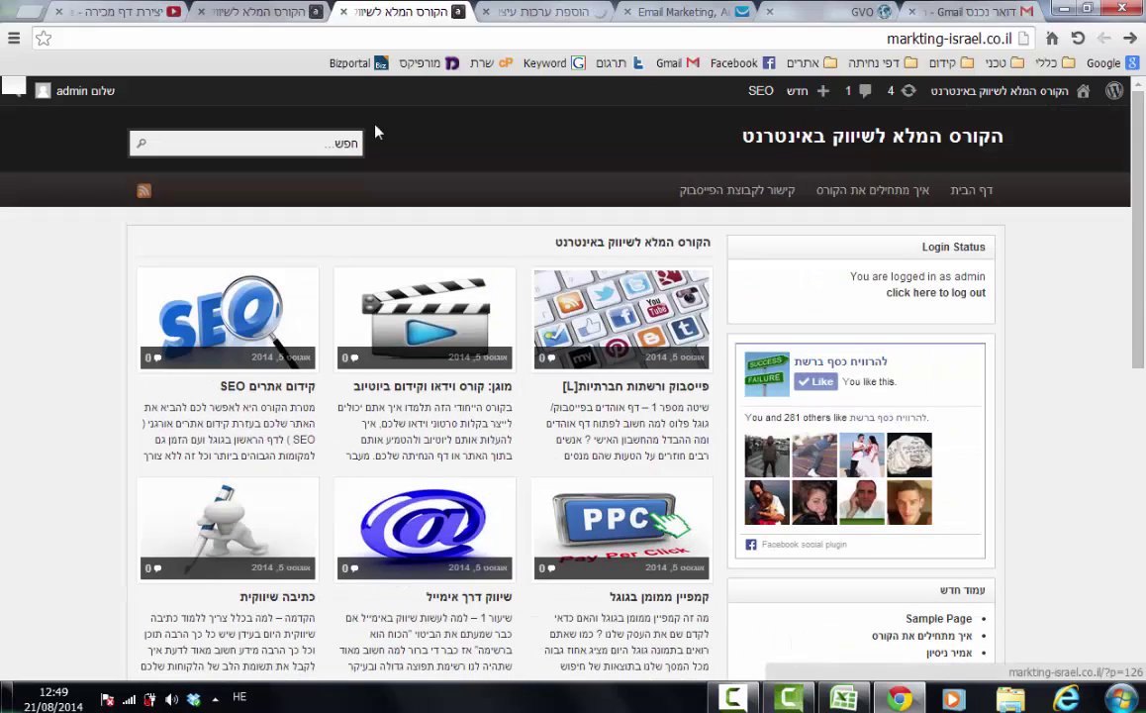
# Examine the full list of installed plugins in the WordPress admin.
pyautogui.click(573, 20)
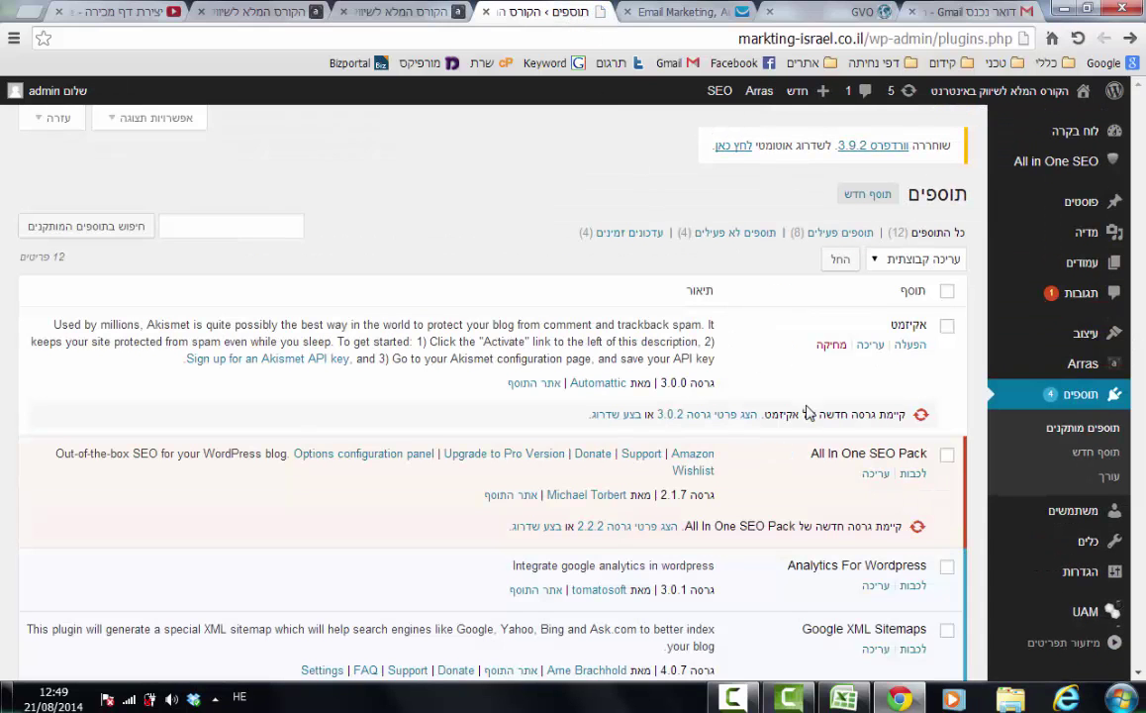
pyautogui.scroll(-2, 932, 425)
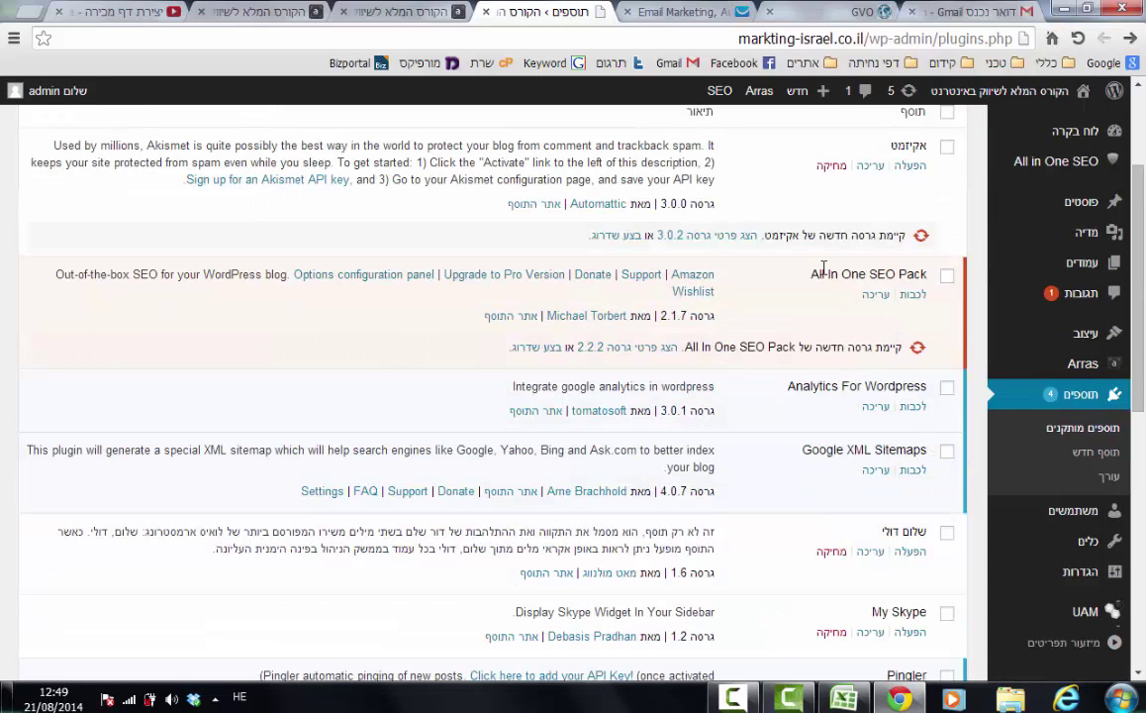
pyautogui.scroll(-1, 910, 356)
pyautogui.scroll(-2, 854, 363)
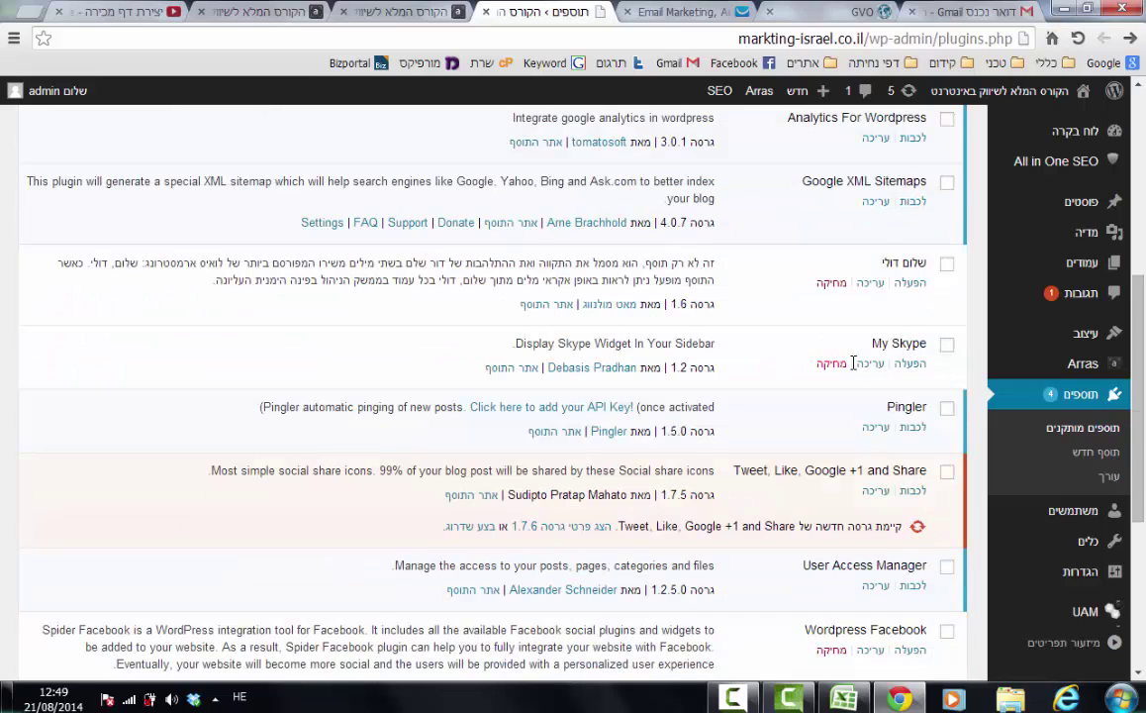
pyautogui.scroll(-3, 902, 384)
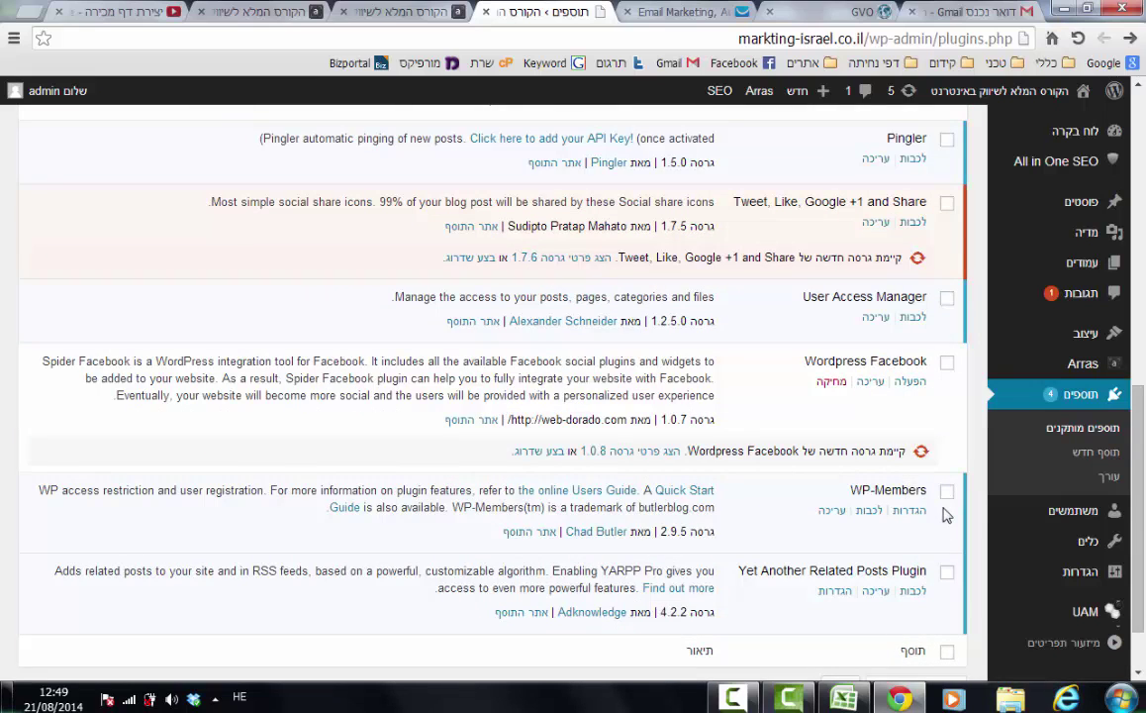
# Open the site's comments list and review the comments.
pyautogui.click(1041, 329)
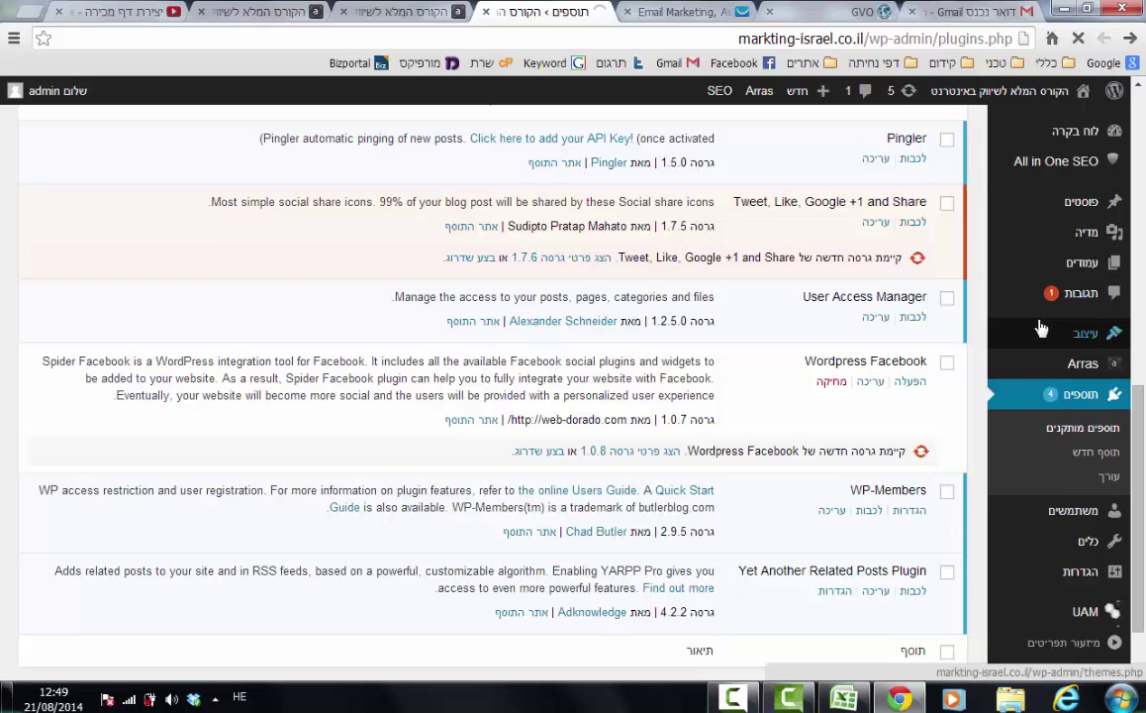
pyautogui.click(1029, 304)
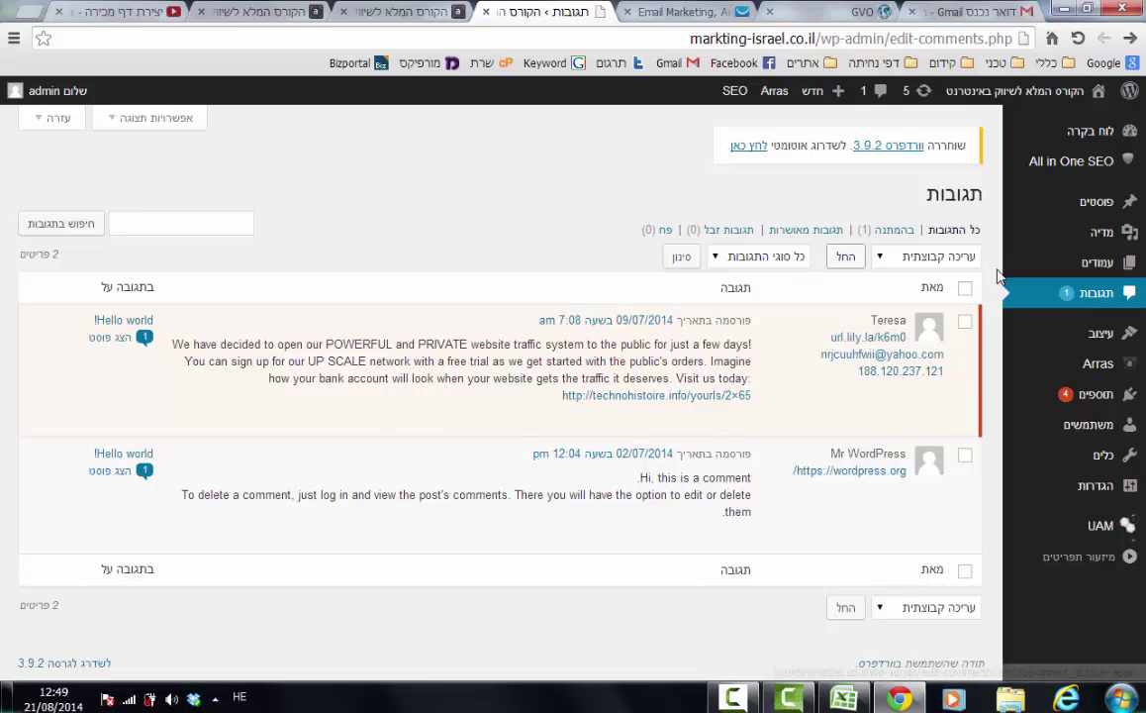
pyautogui.moveTo(1104, 203)
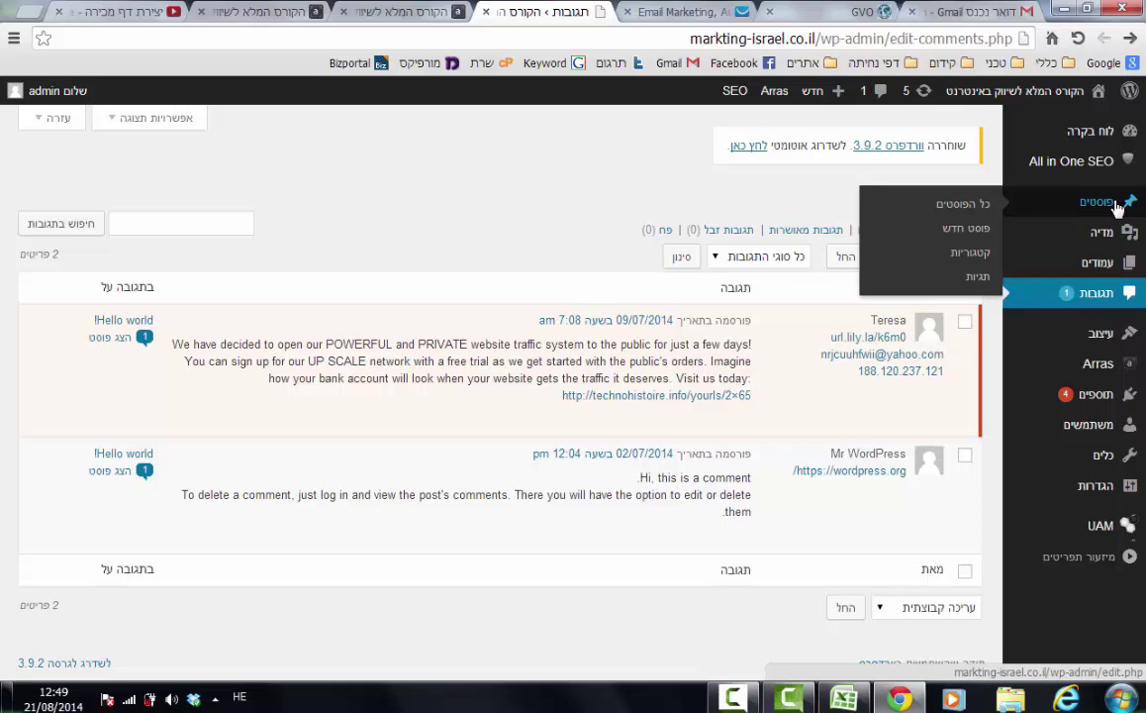
pyautogui.moveTo(1121, 265)
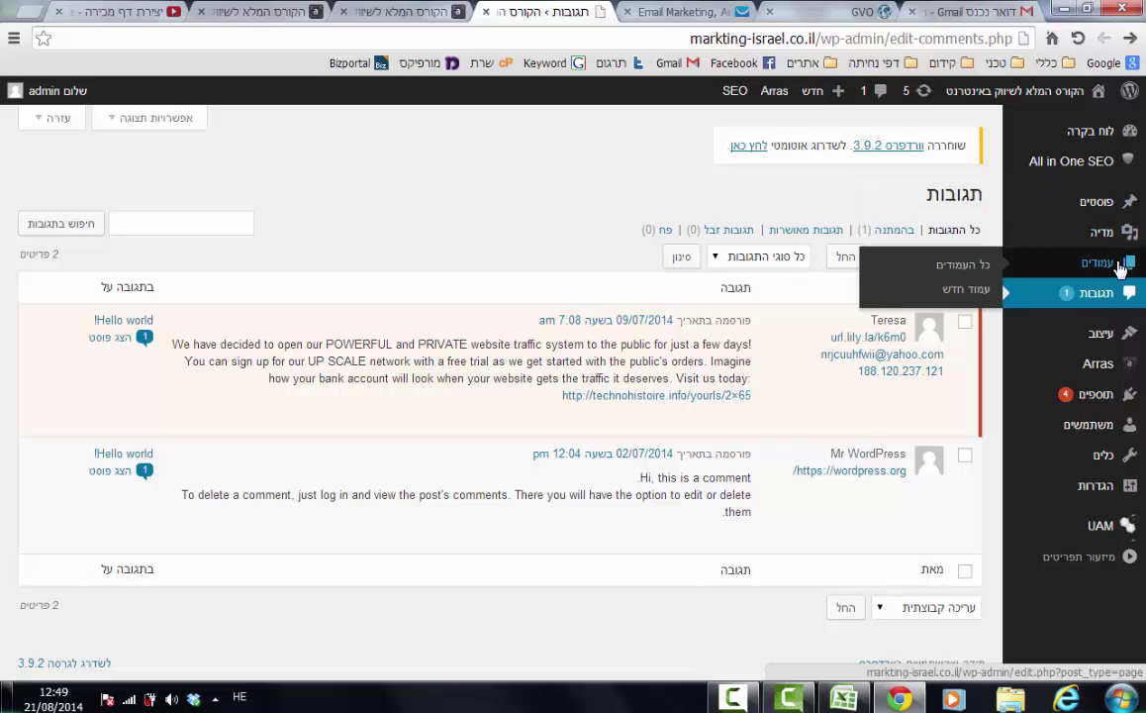
pyautogui.moveTo(1115, 338)
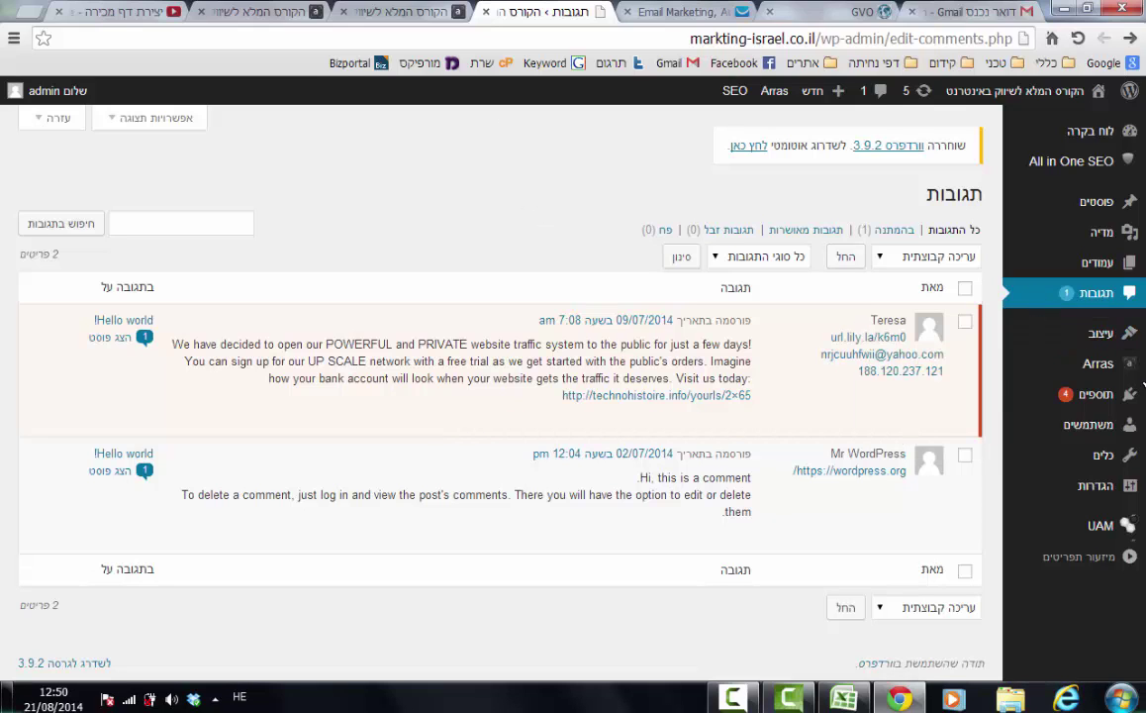
pyautogui.moveTo(1132, 441)
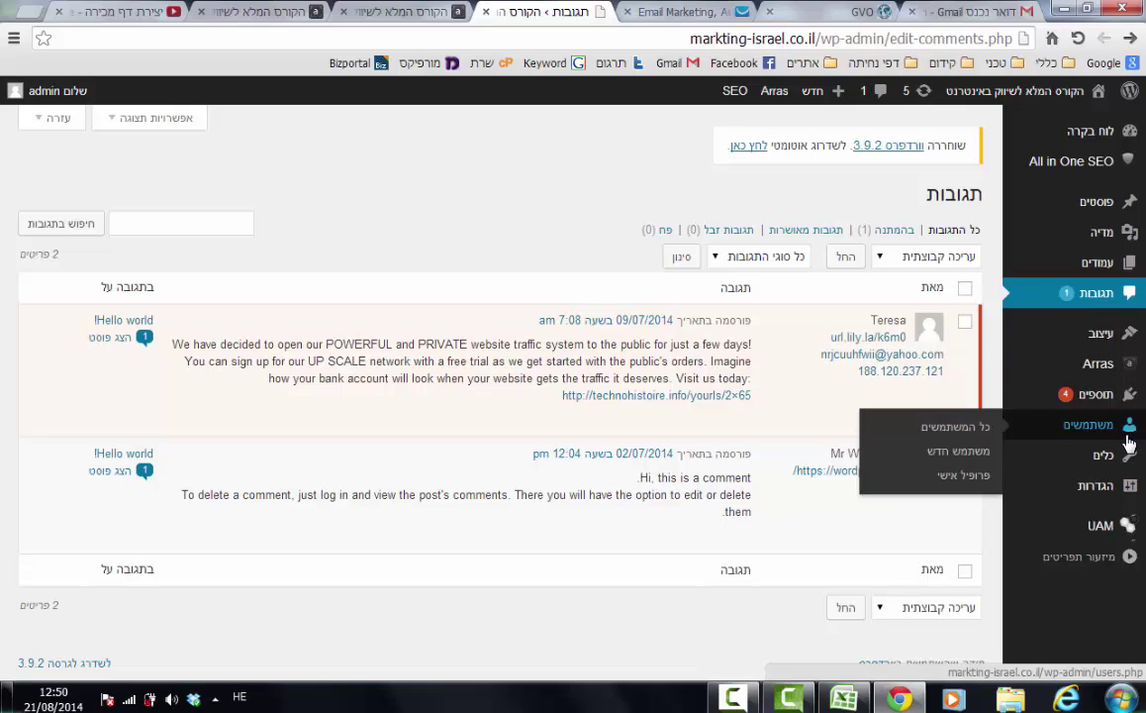
# Export all of the site's content as an XML file and dismiss the browser's download bar.
pyautogui.moveTo(1099, 456)
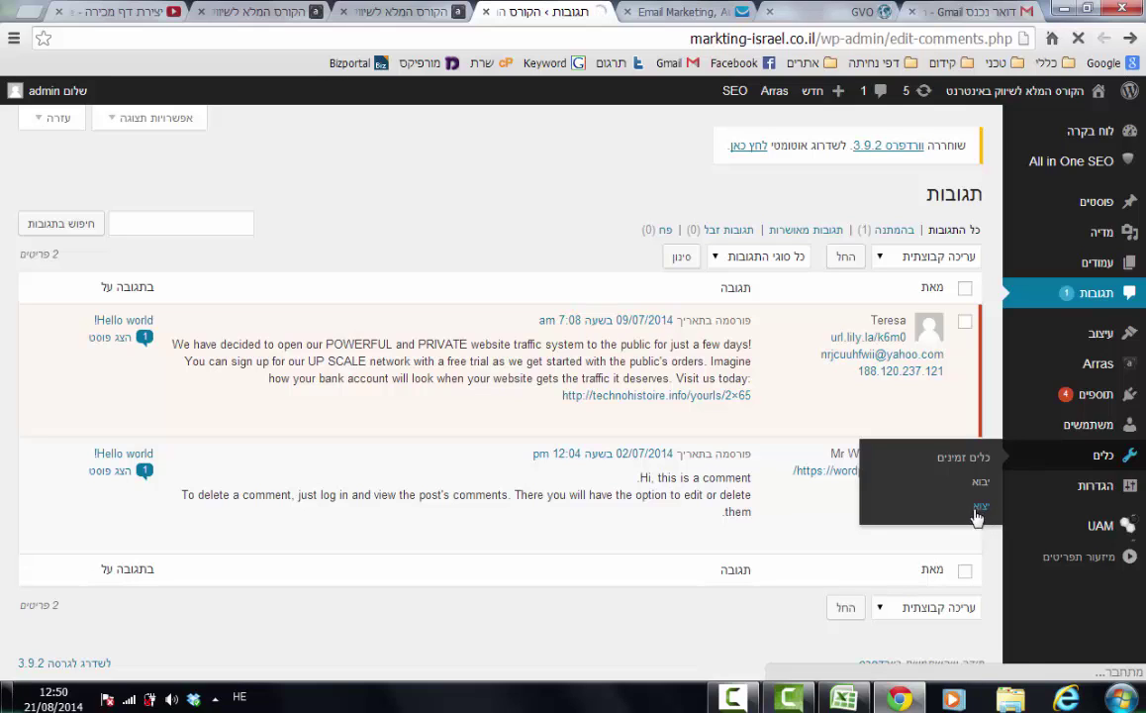
pyautogui.click(895, 488)
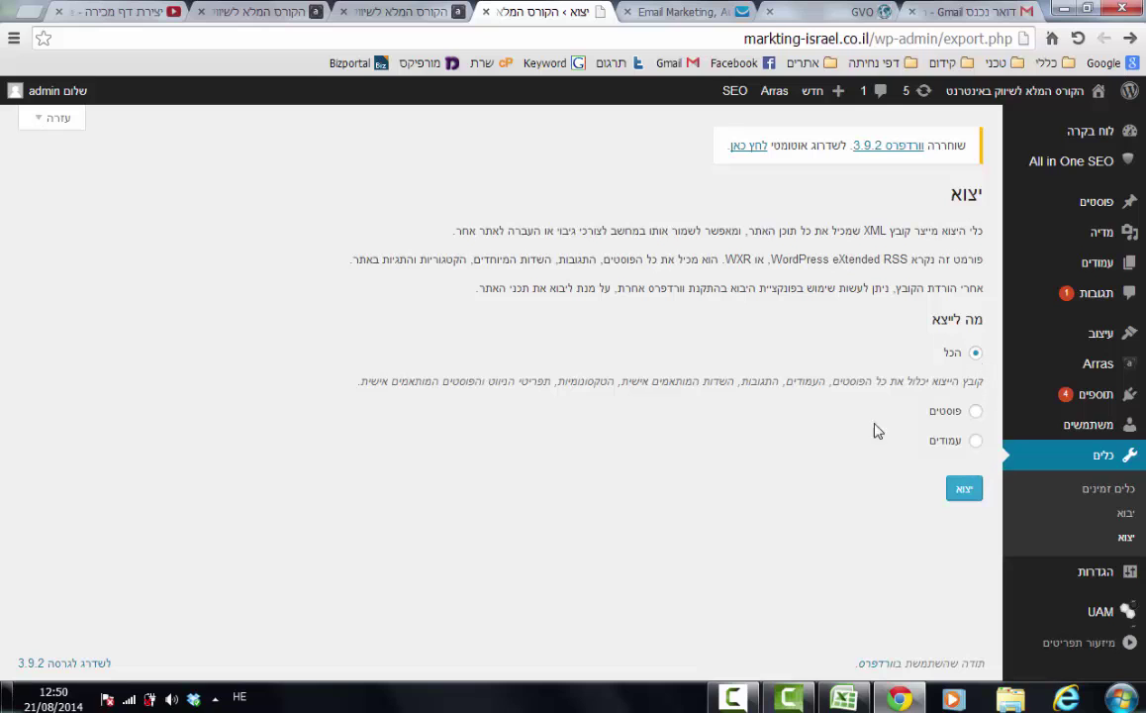
pyautogui.click(974, 489)
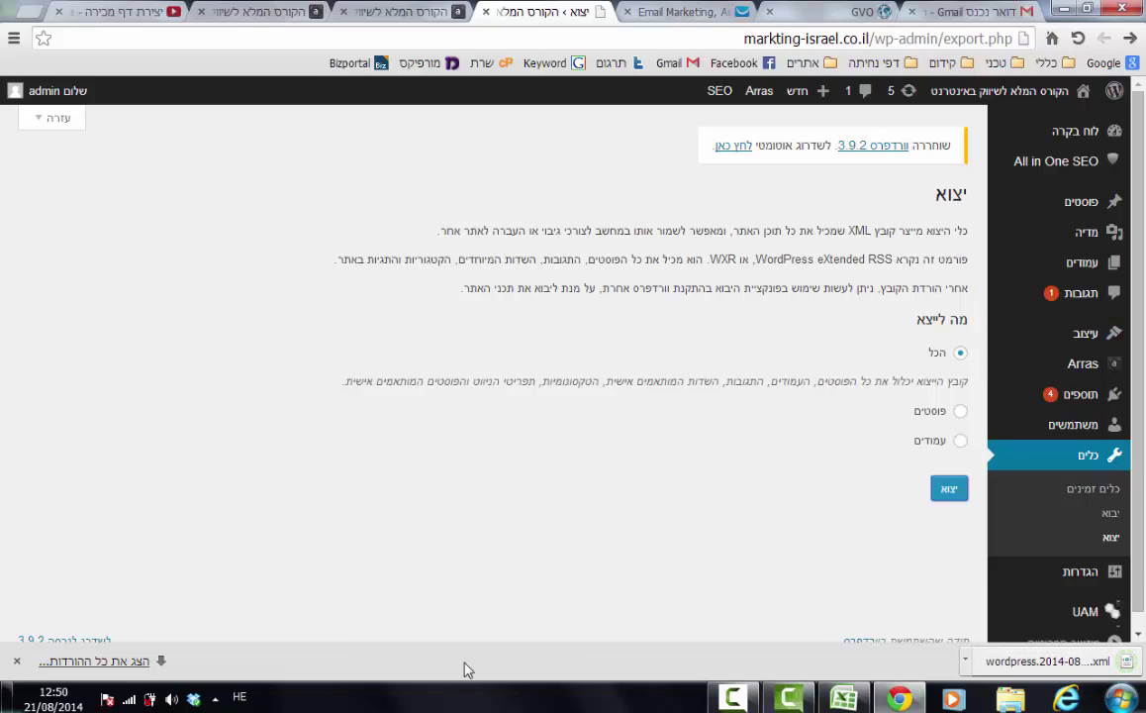
pyautogui.click(14, 659)
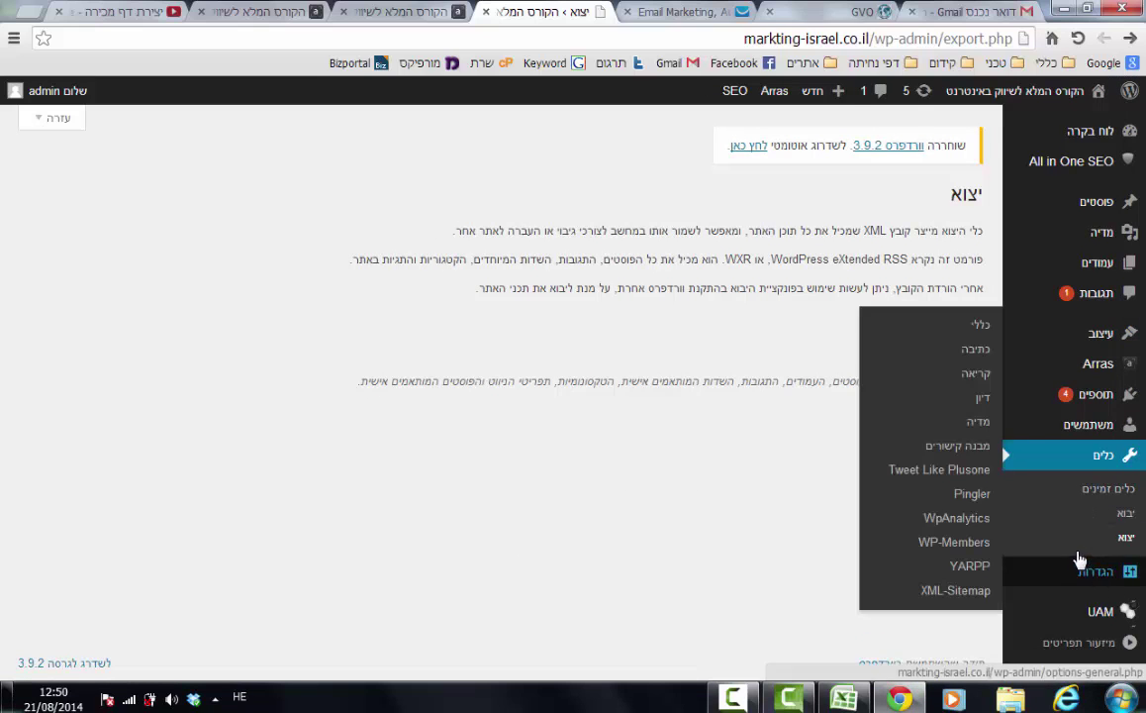
# Open the site's general settings, review the title, URL, email, date and time options, and check the live home page.
pyautogui.moveTo(1089, 577)
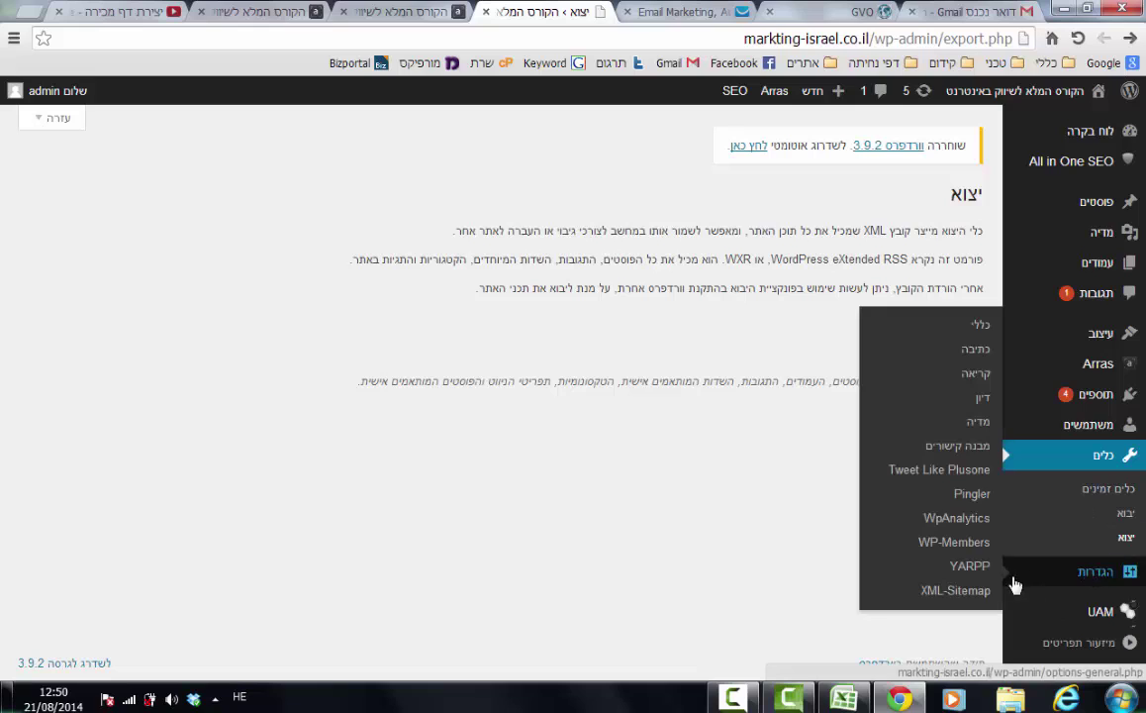
pyautogui.click(958, 330)
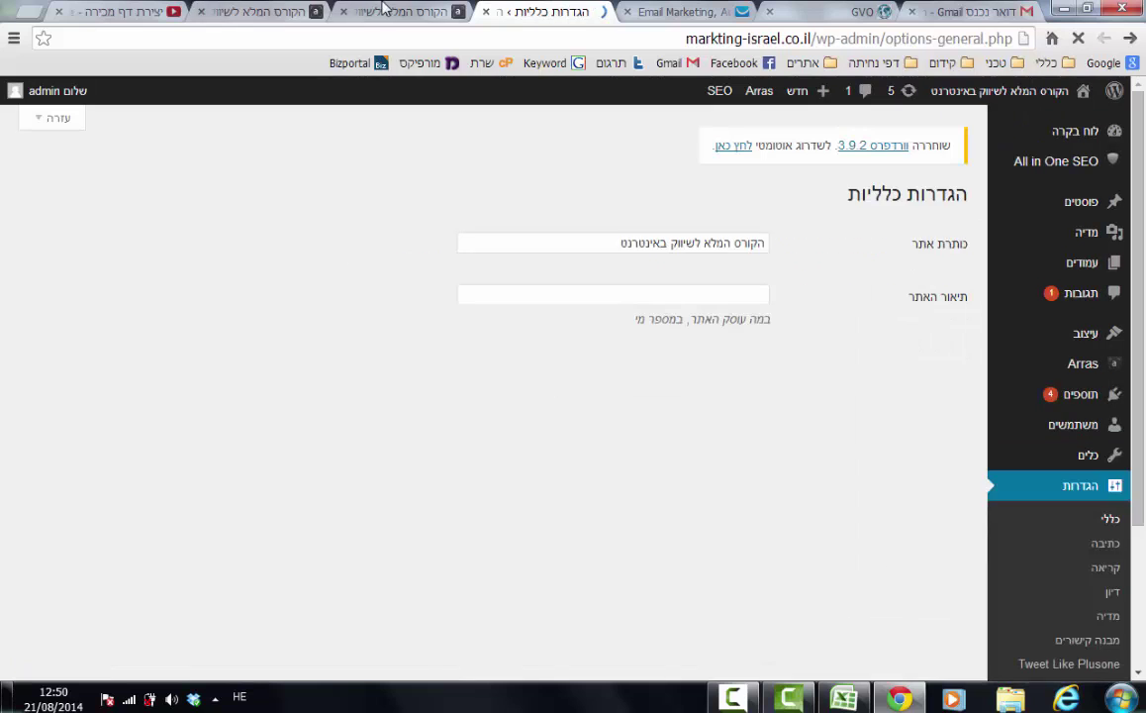
pyautogui.scroll(-5, 865, 230)
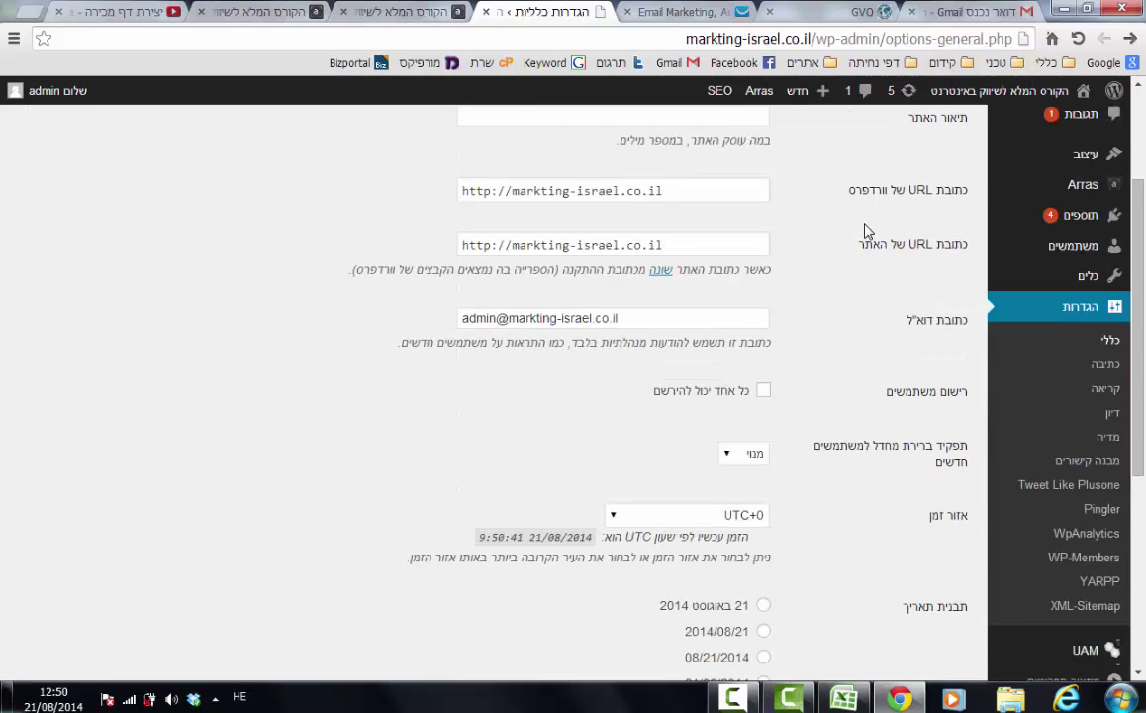
pyautogui.scroll(-3, 965, 299)
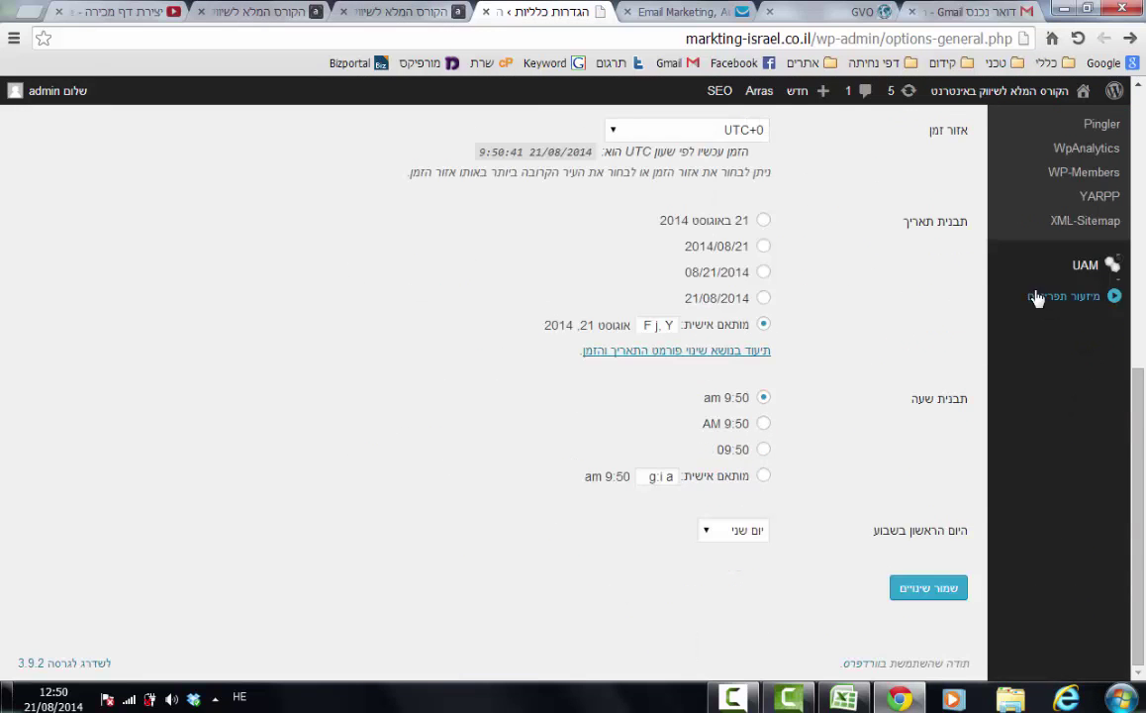
pyautogui.scroll(5, 976, 277)
pyautogui.scroll(3, 904, 282)
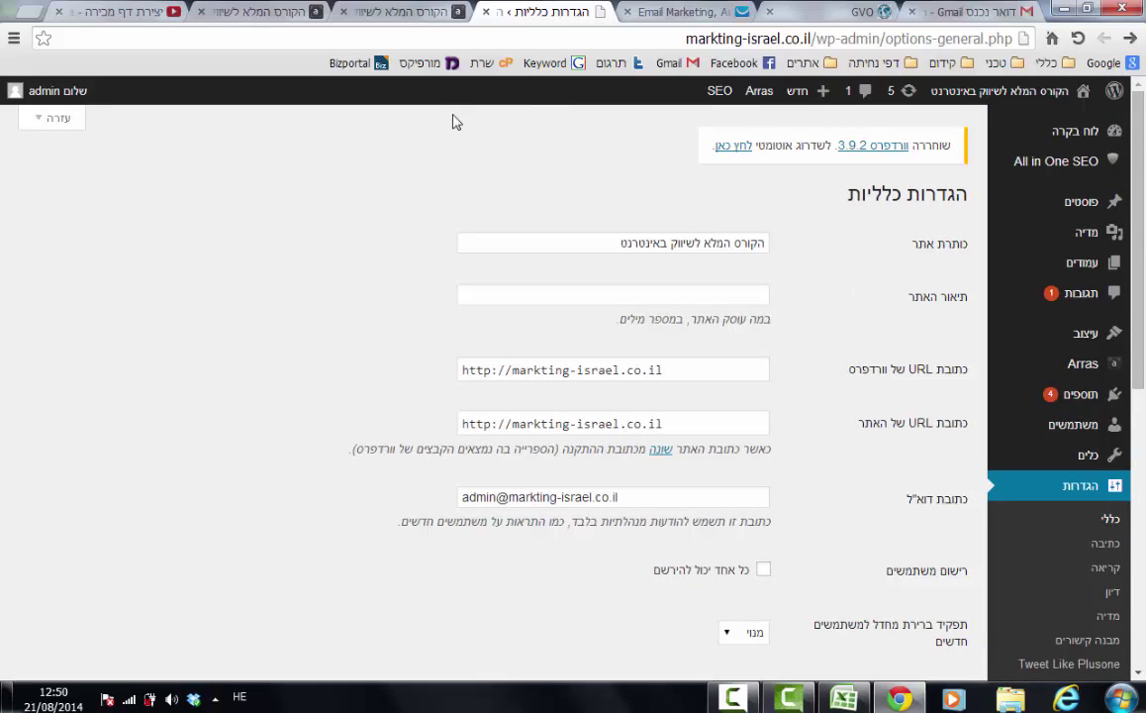
pyautogui.click(418, 20)
pyautogui.click(560, 13)
# Open the reading settings and compare the front page display options with the posts on the live home page.
pyautogui.scroll(-3, 913, 405)
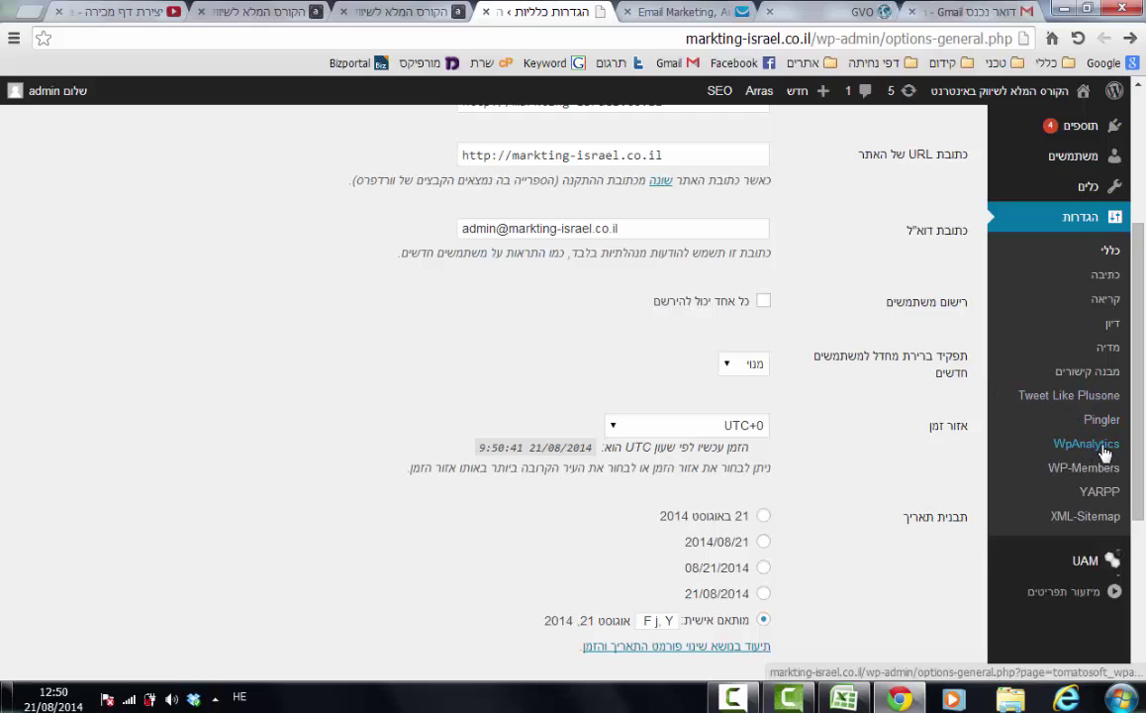
pyautogui.click(1106, 280)
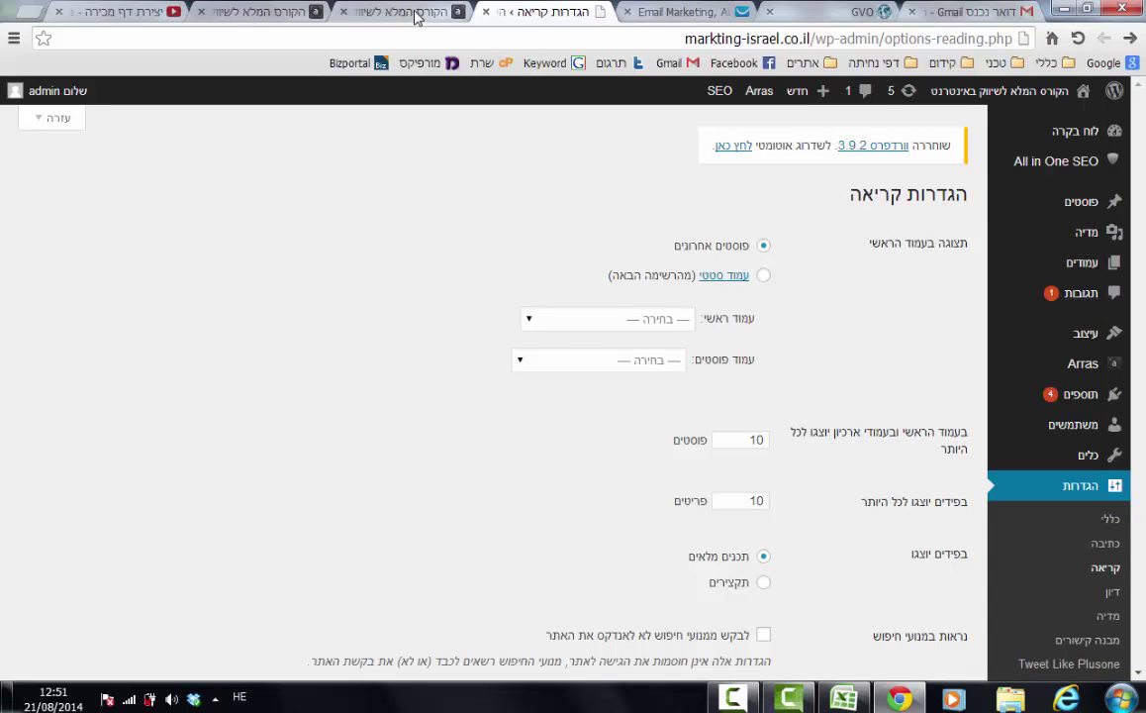
pyautogui.click(380, 13)
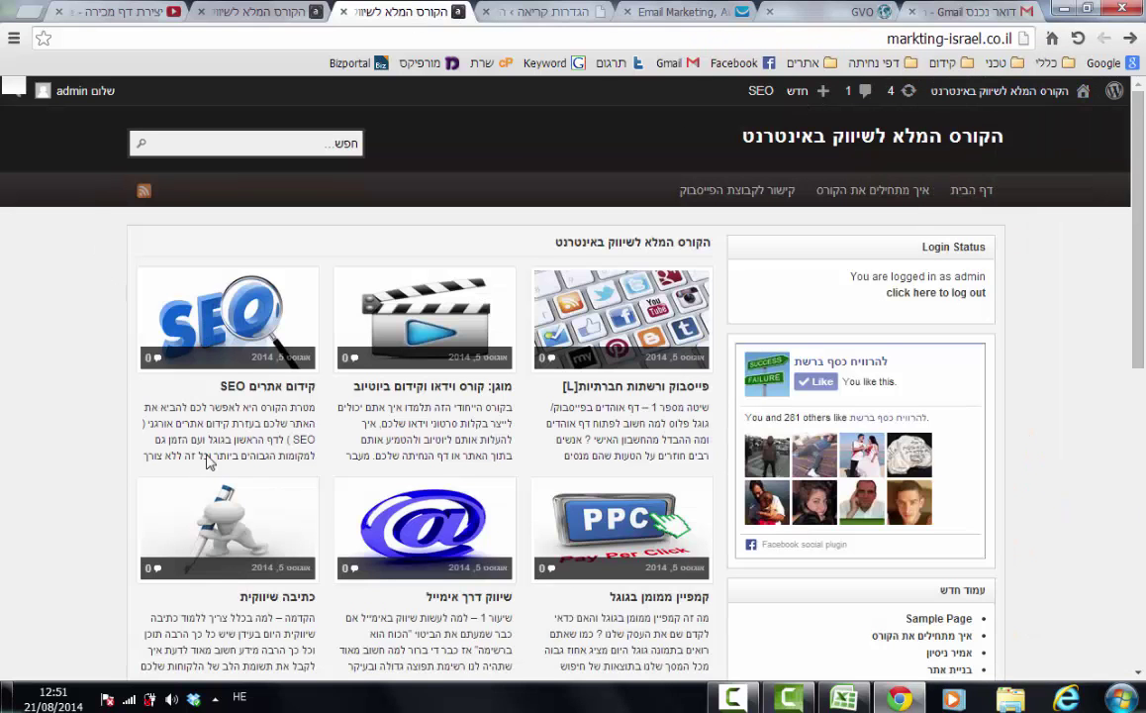
pyautogui.scroll(-5, 281, 463)
pyautogui.click(536, 13)
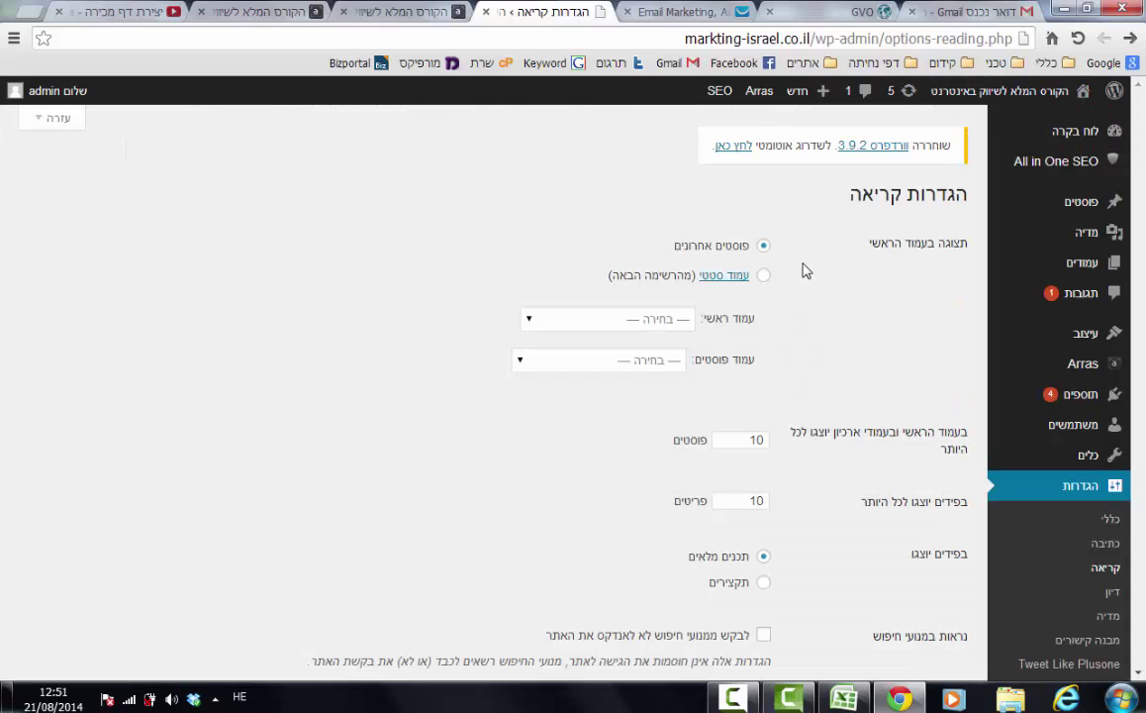
# Open cash-online.co.il in a new browser tab.
pyautogui.click(33, 10)
pyautogui.write('בשד')
pyautogui.press('BackSpace')
pyautogui.press('BackSpace')
pyautogui.press('BackSpace')
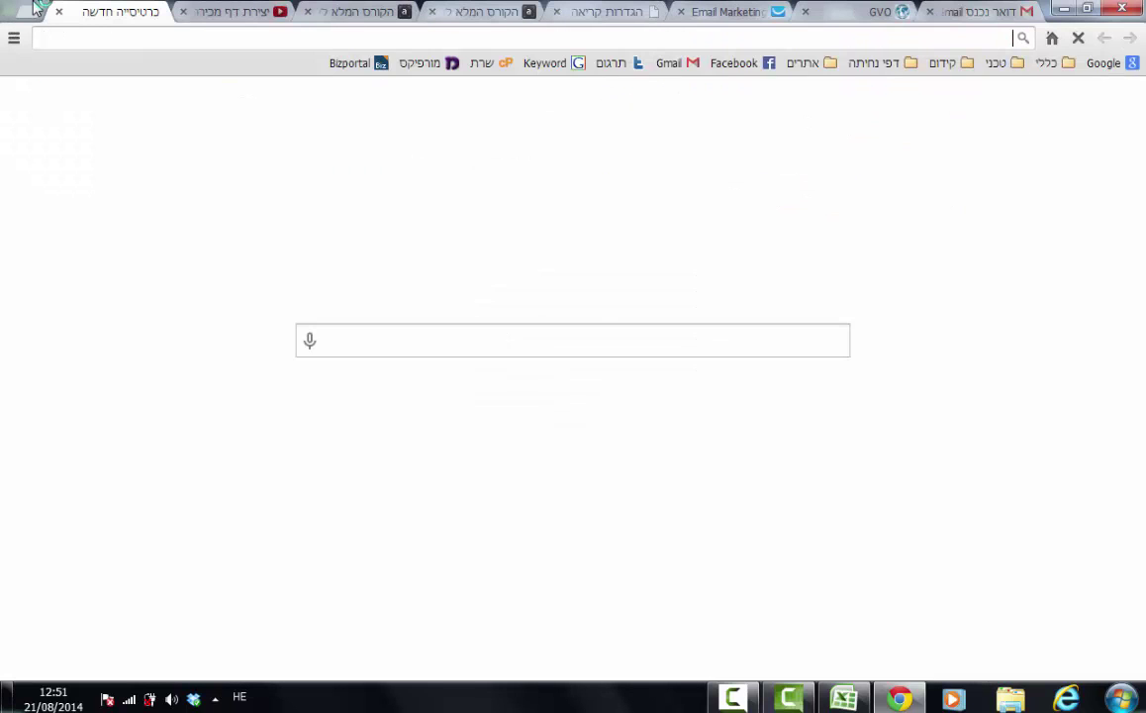
pyautogui.hotkey('alt', 'shift')
pyautogui.write('cas')
pyautogui.press('Down')
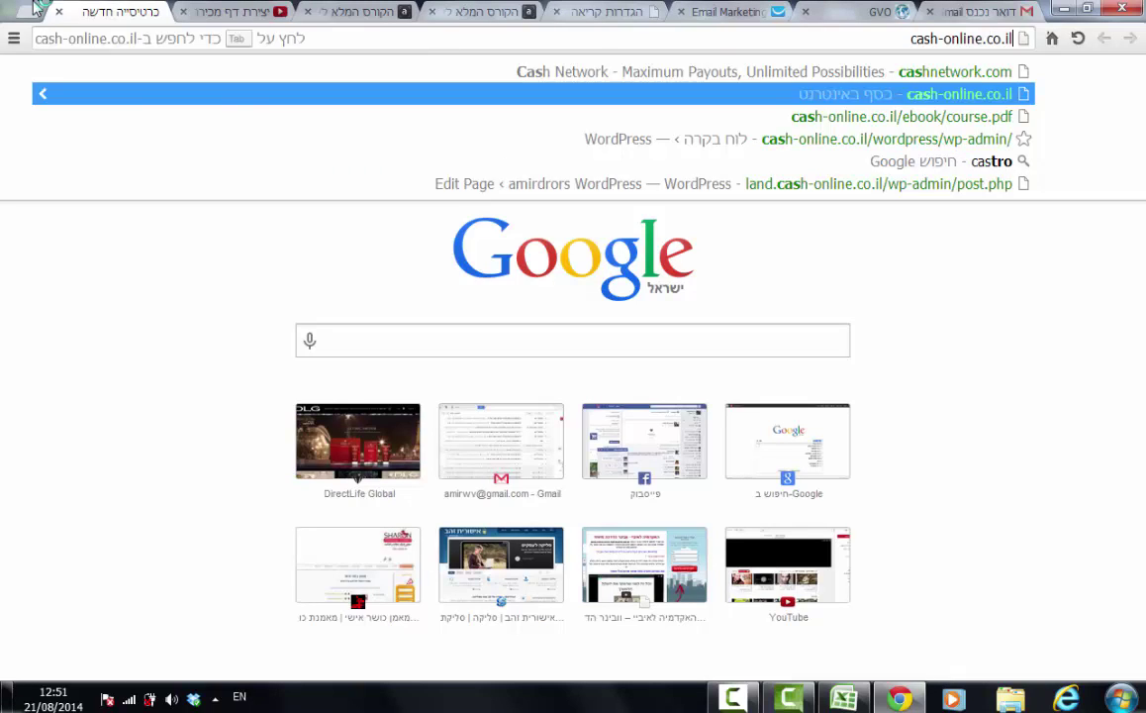
pyautogui.press('Return')
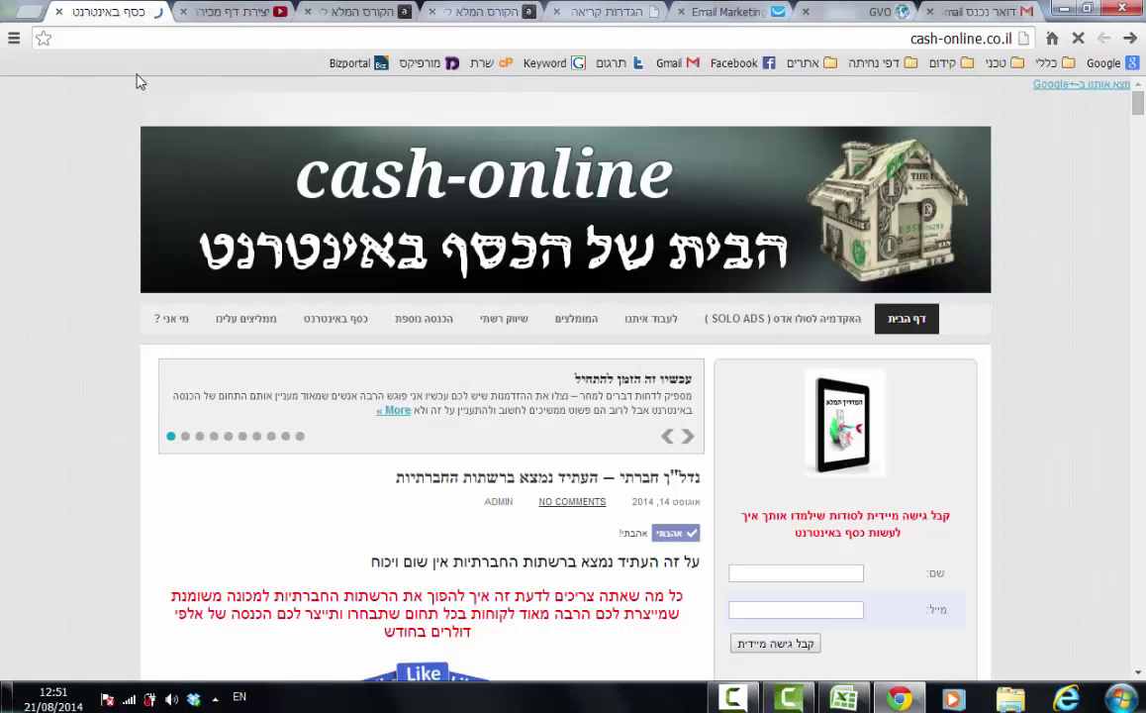
# Examine the cash-online home page's header, posts, sidebar archive and tags as an example of a blog-style front page.
pyautogui.scroll(-10, 583, 396)
pyautogui.scroll(-5, 583, 396)
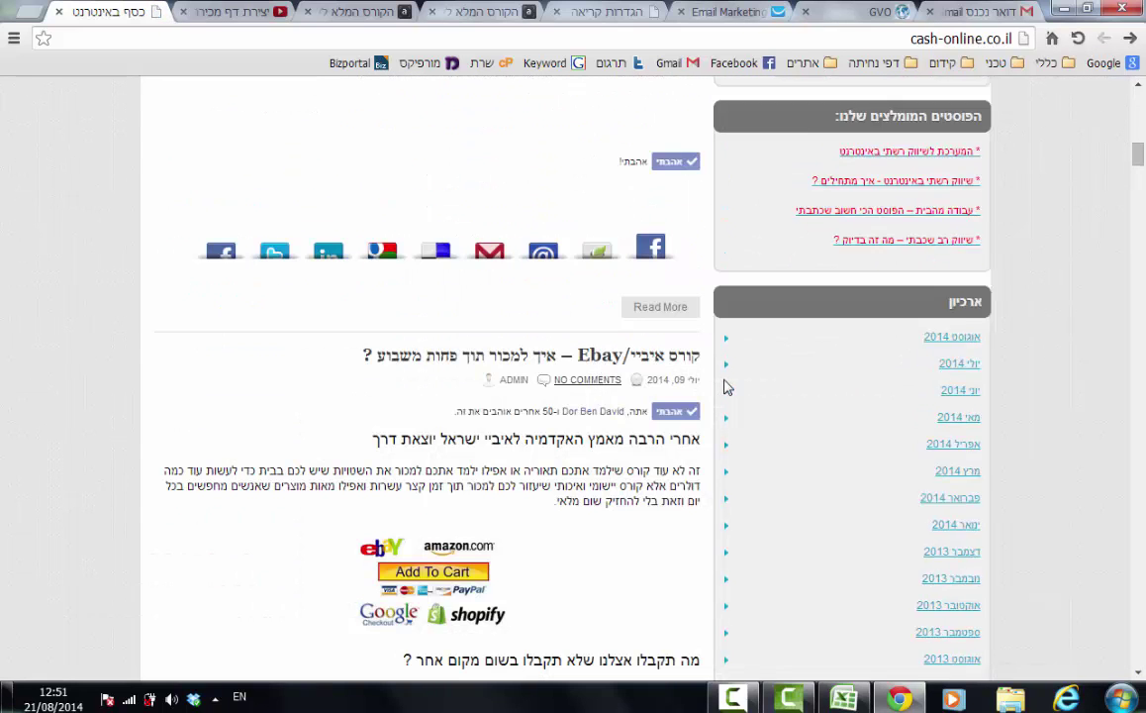
pyautogui.scroll(-5, 693, 384)
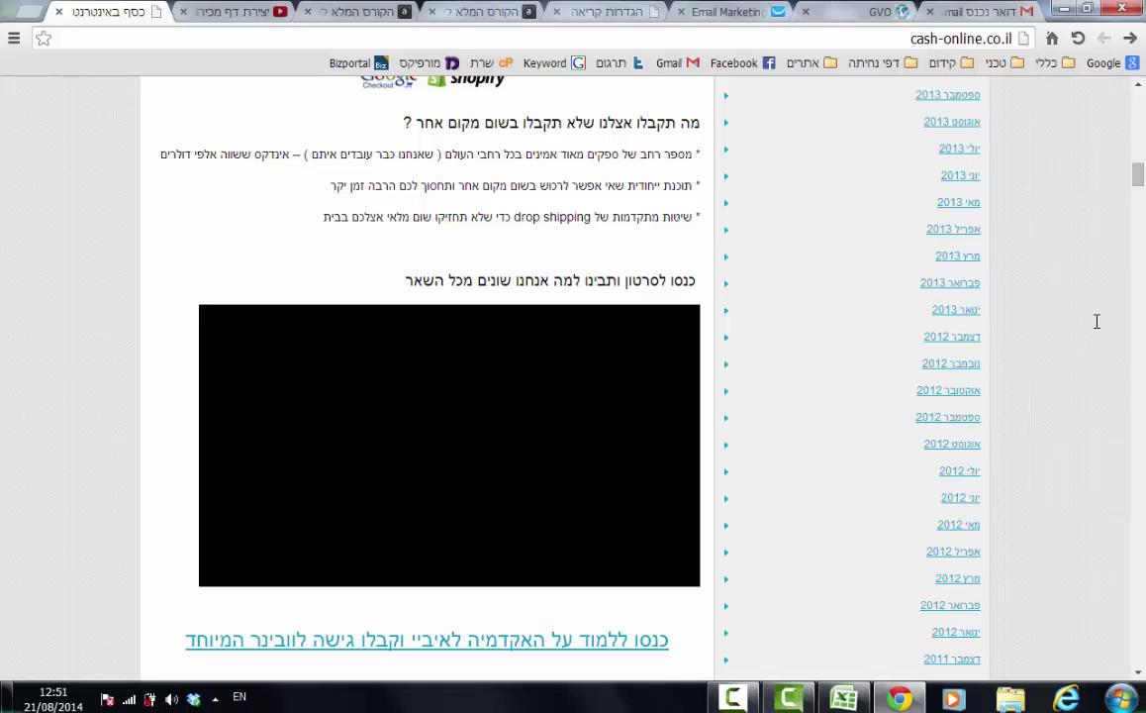
pyautogui.scroll(-6, 1089, 295)
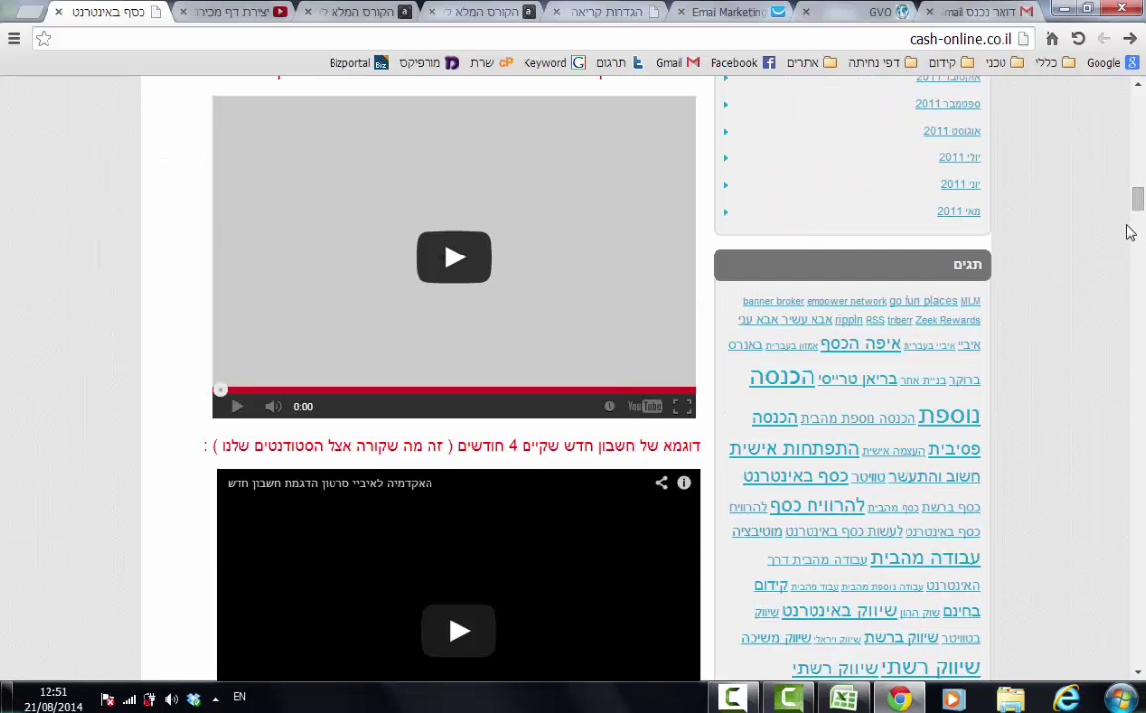
pyautogui.moveTo(1139, 203); pyautogui.dragTo(1138, 99)
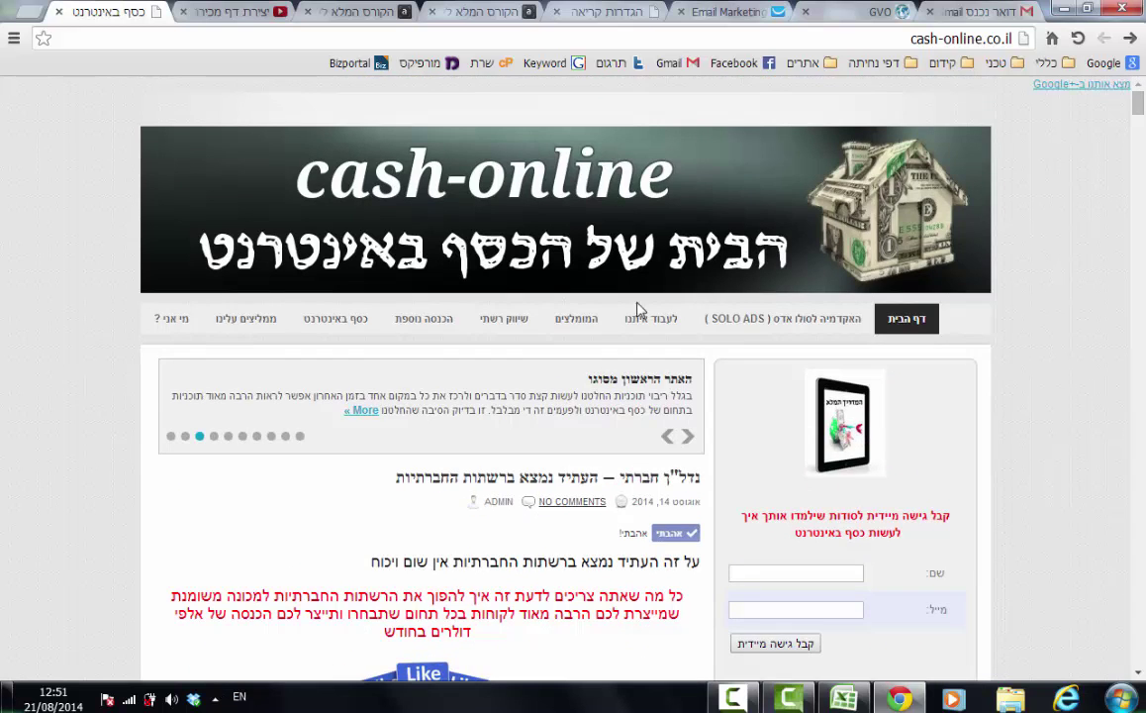
pyautogui.scroll(-3, 495, 377)
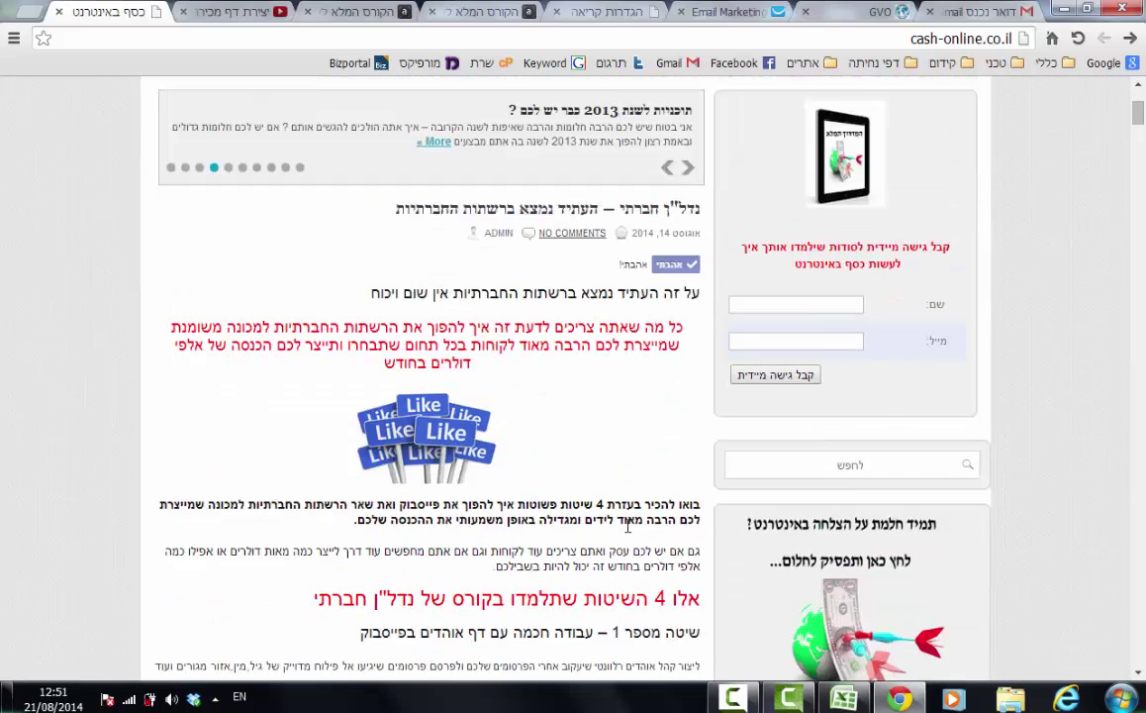
pyautogui.scroll(3, 795, 381)
pyautogui.scroll(-2, 795, 381)
pyautogui.scroll(2, 795, 381)
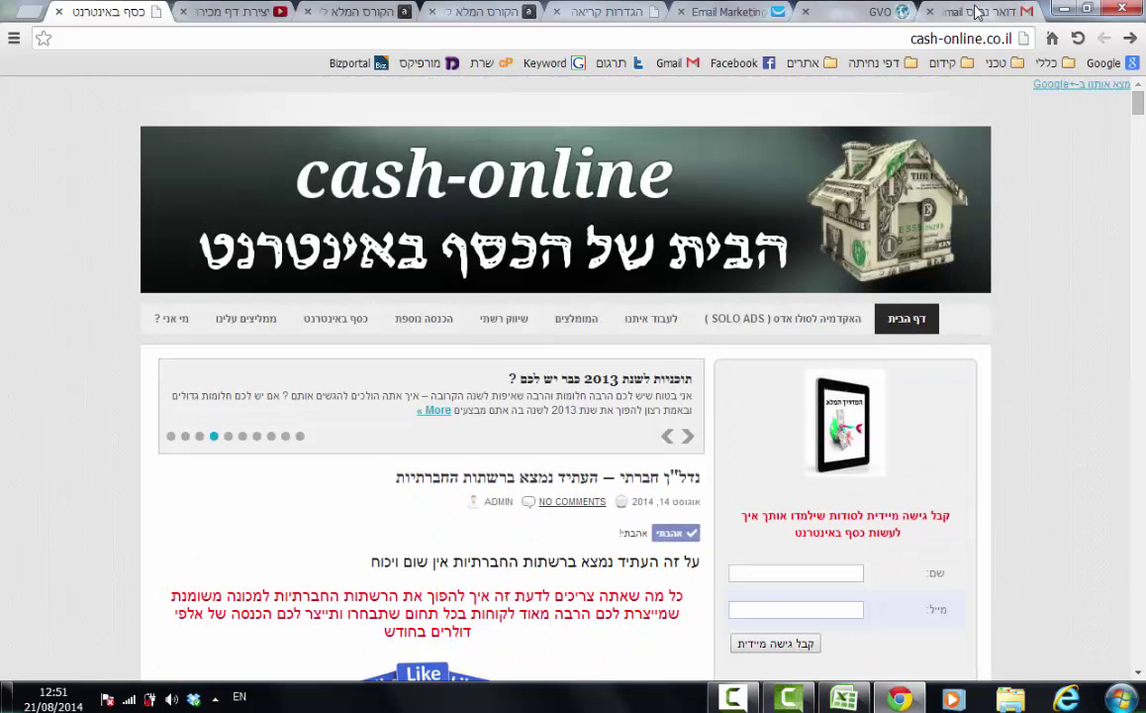
# Return to the marketing site's reading settings and review the front page, post limit, feed and search engine visibility options.
pyautogui.click(590, 12)
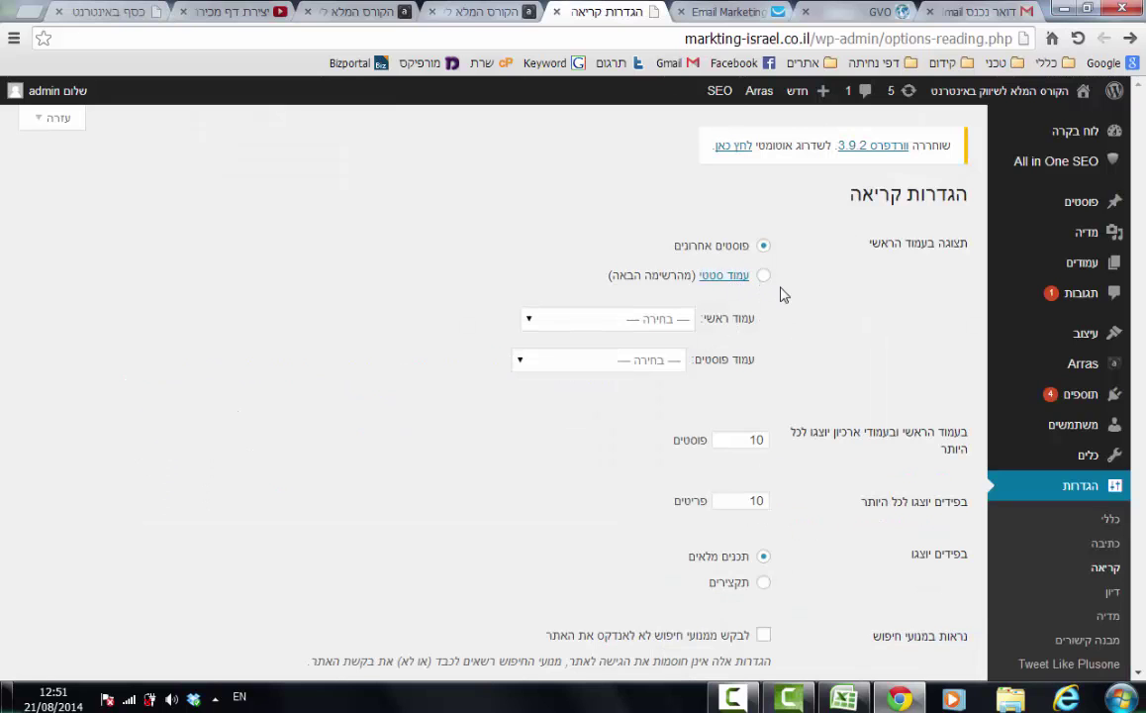
pyautogui.scroll(-2, 789, 437)
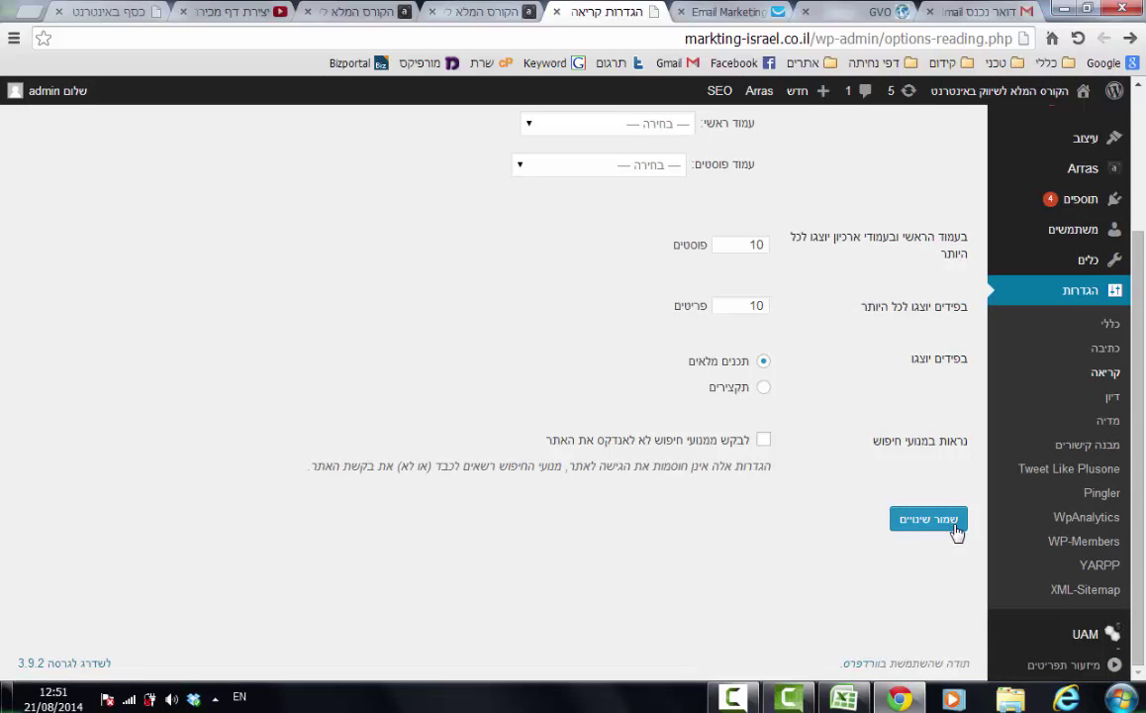
pyautogui.scroll(2, 937, 531)
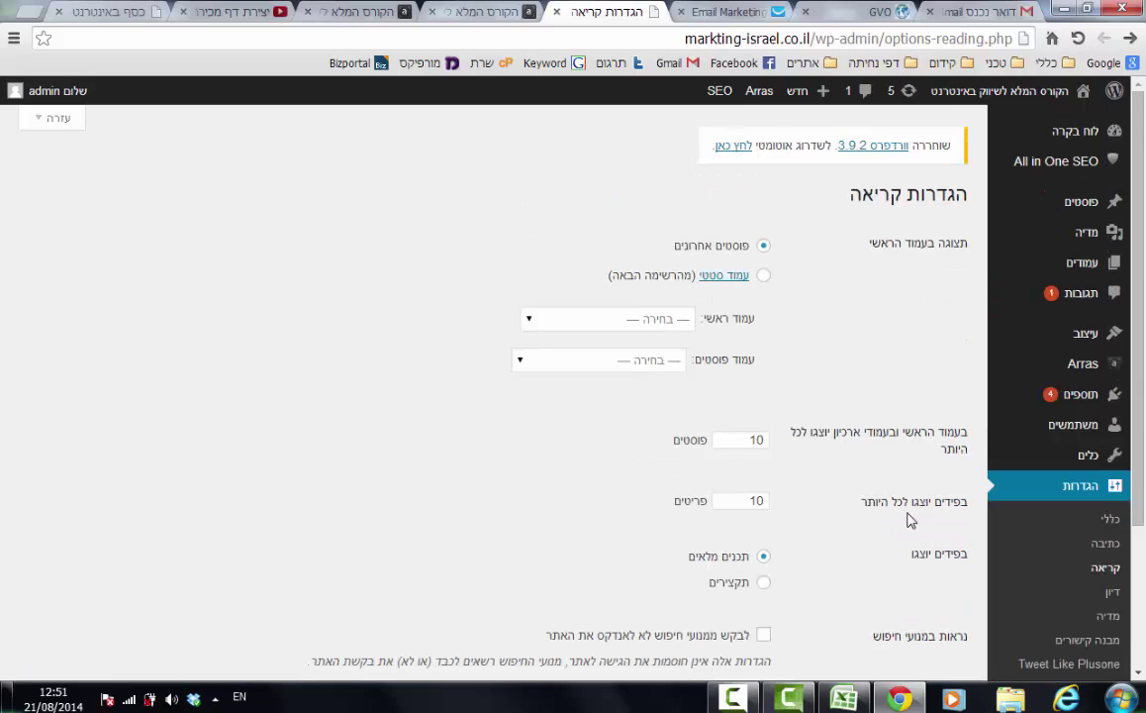